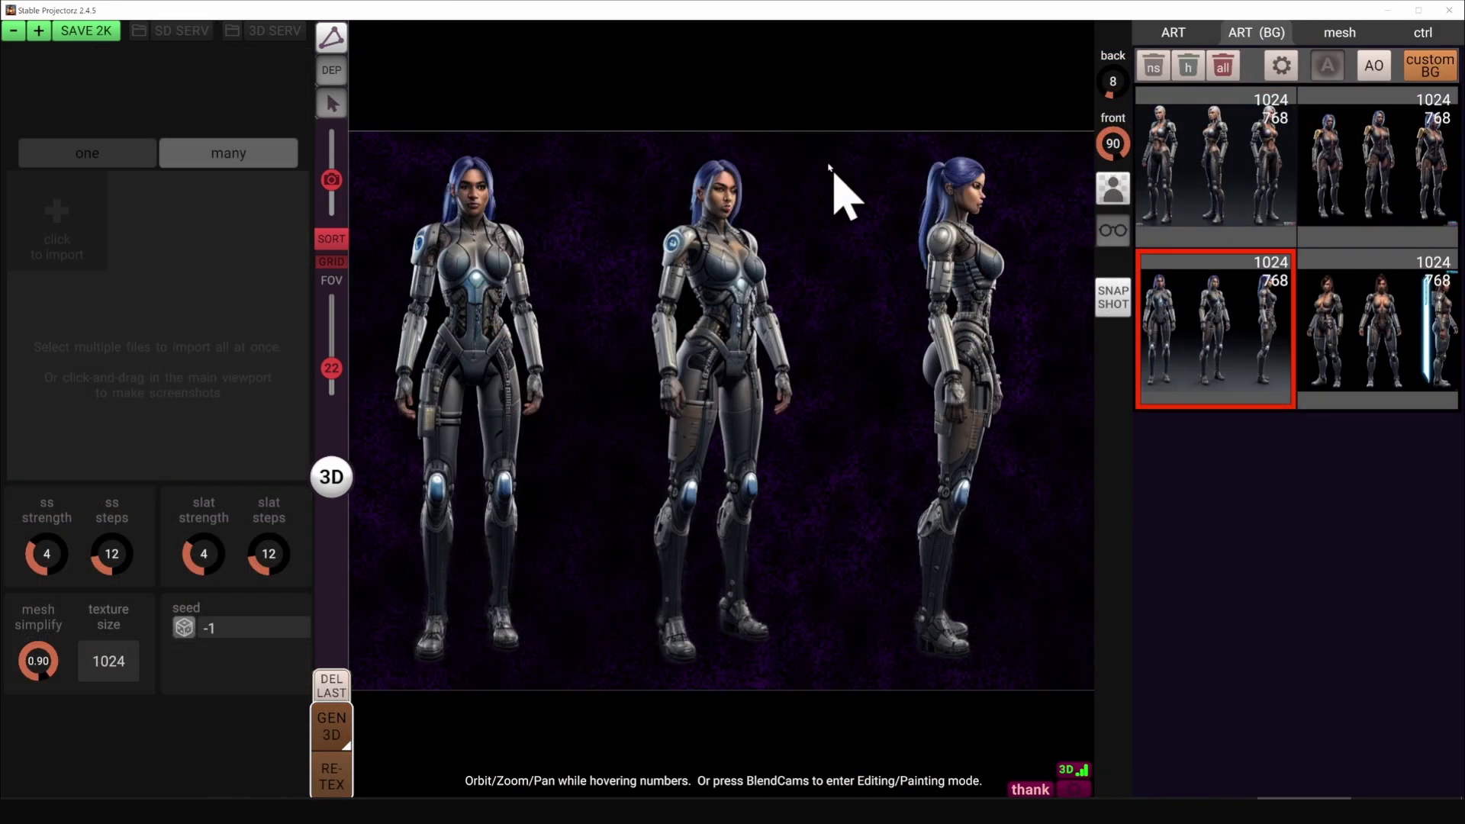
{"action": "left_click_drag", "start_coordinate": [813, 135], "coordinate": [1122, 742]}
{"action": "left_click_drag", "start_coordinate": [875, 664], "coordinate": [593, 164]}
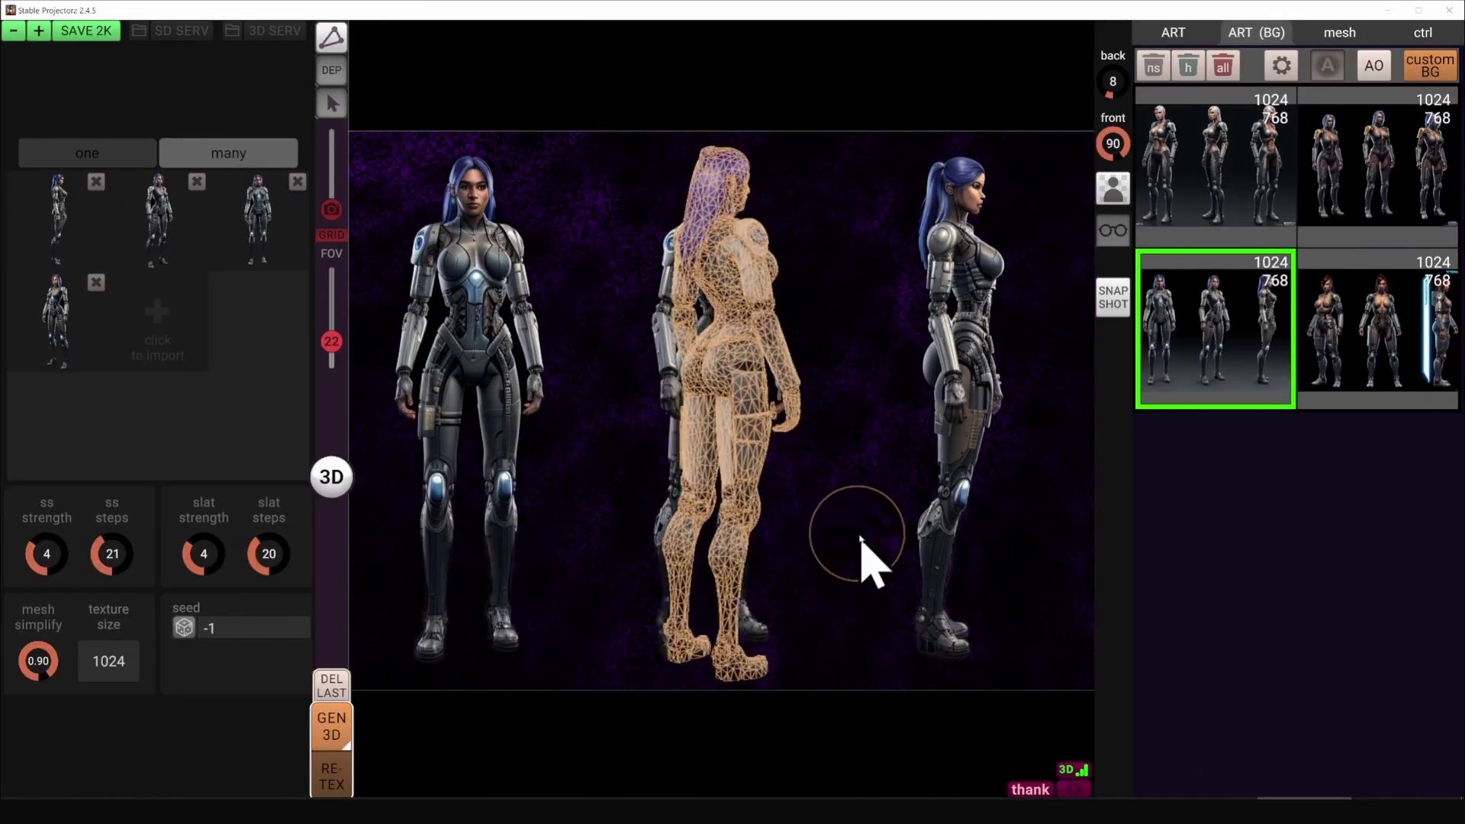
{"action": "left_click_drag", "start_coordinate": [861, 538], "coordinate": [1244, 533], "text": "alt"}
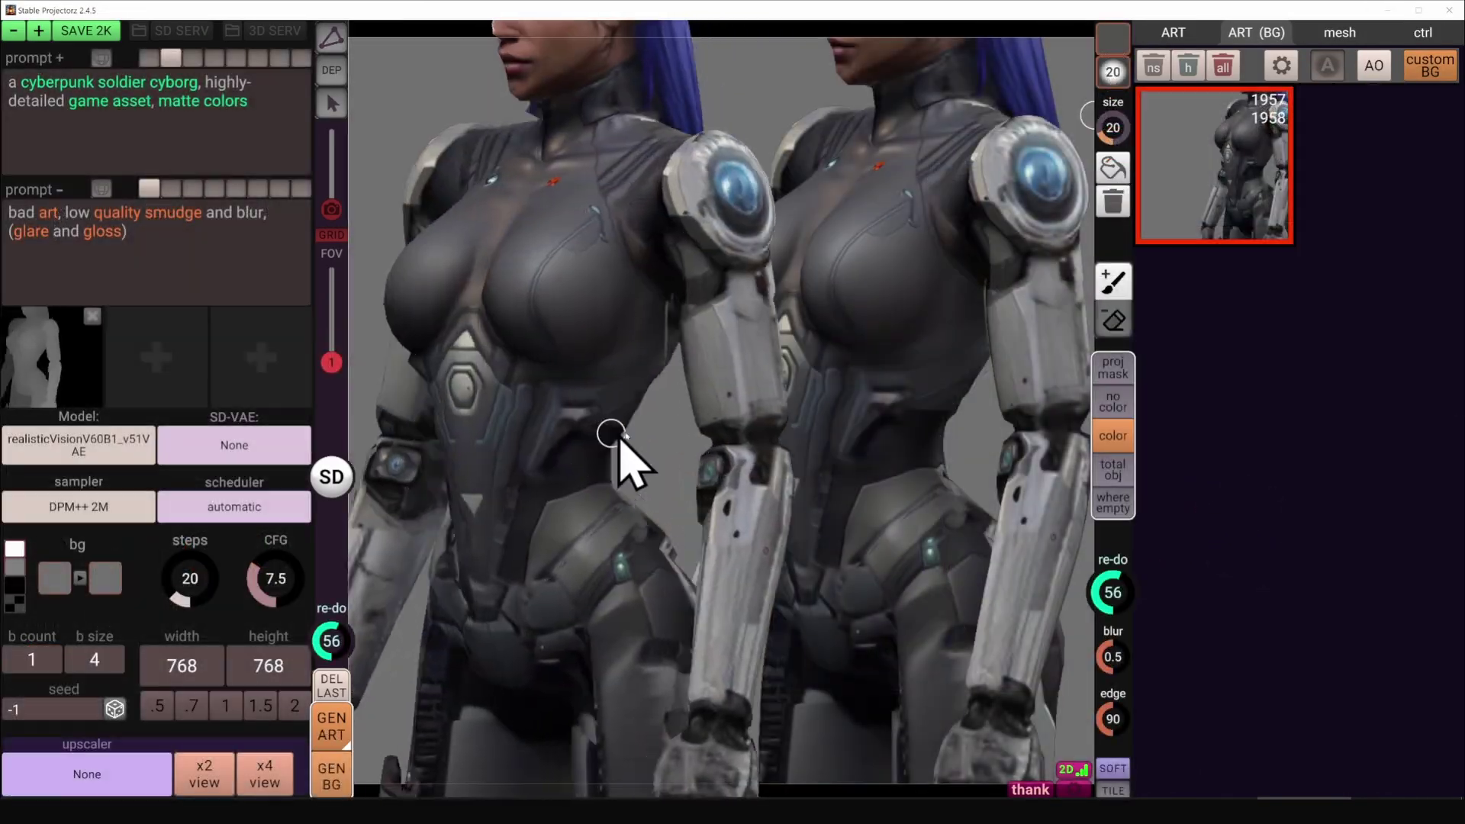
{"action": "left_click_drag", "start_coordinate": [616, 458], "coordinate": [532, 492]}
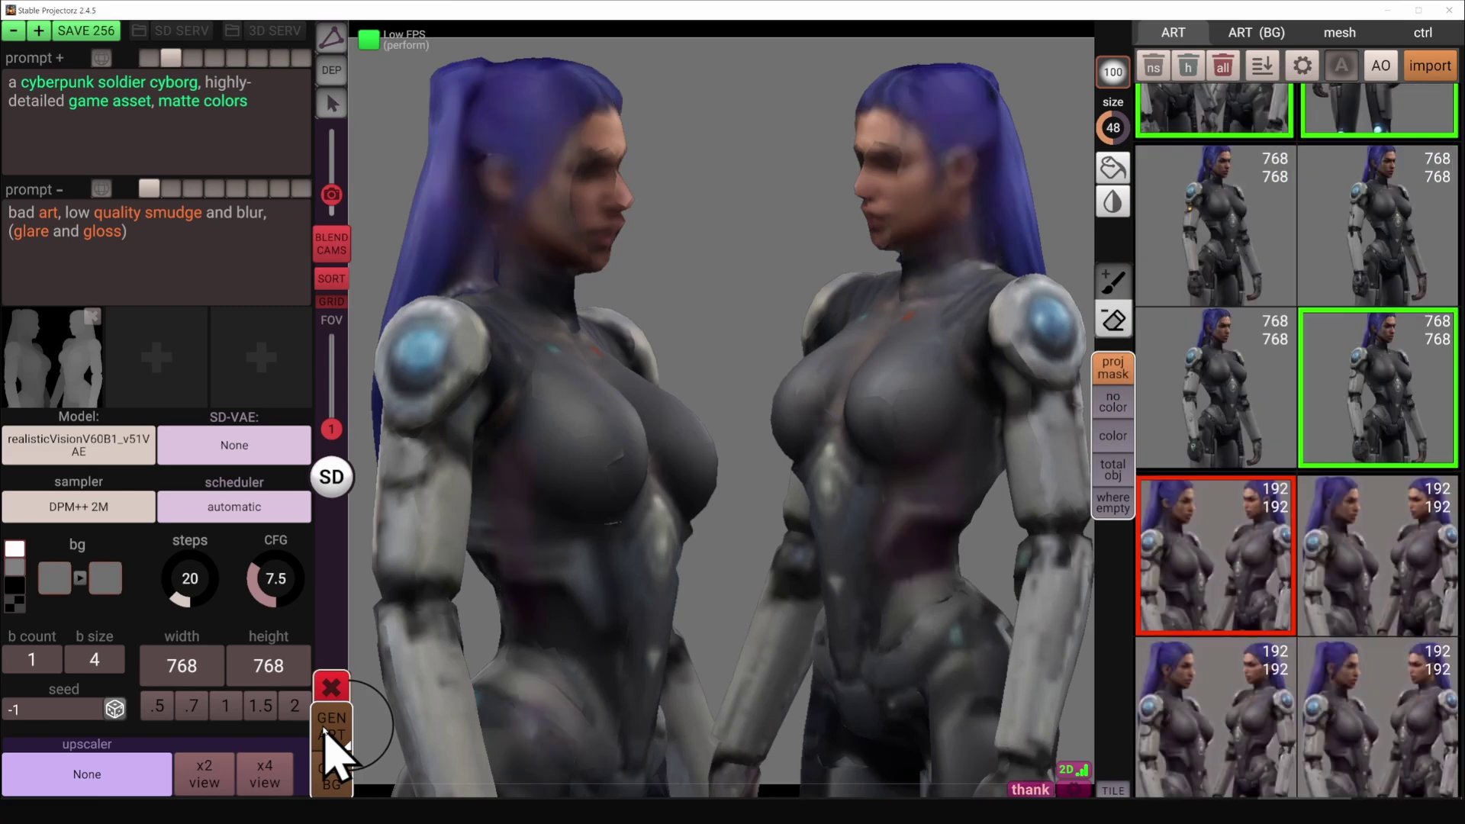
{"action": "left_click_drag", "start_coordinate": [610, 527], "coordinate": [458, 538]}
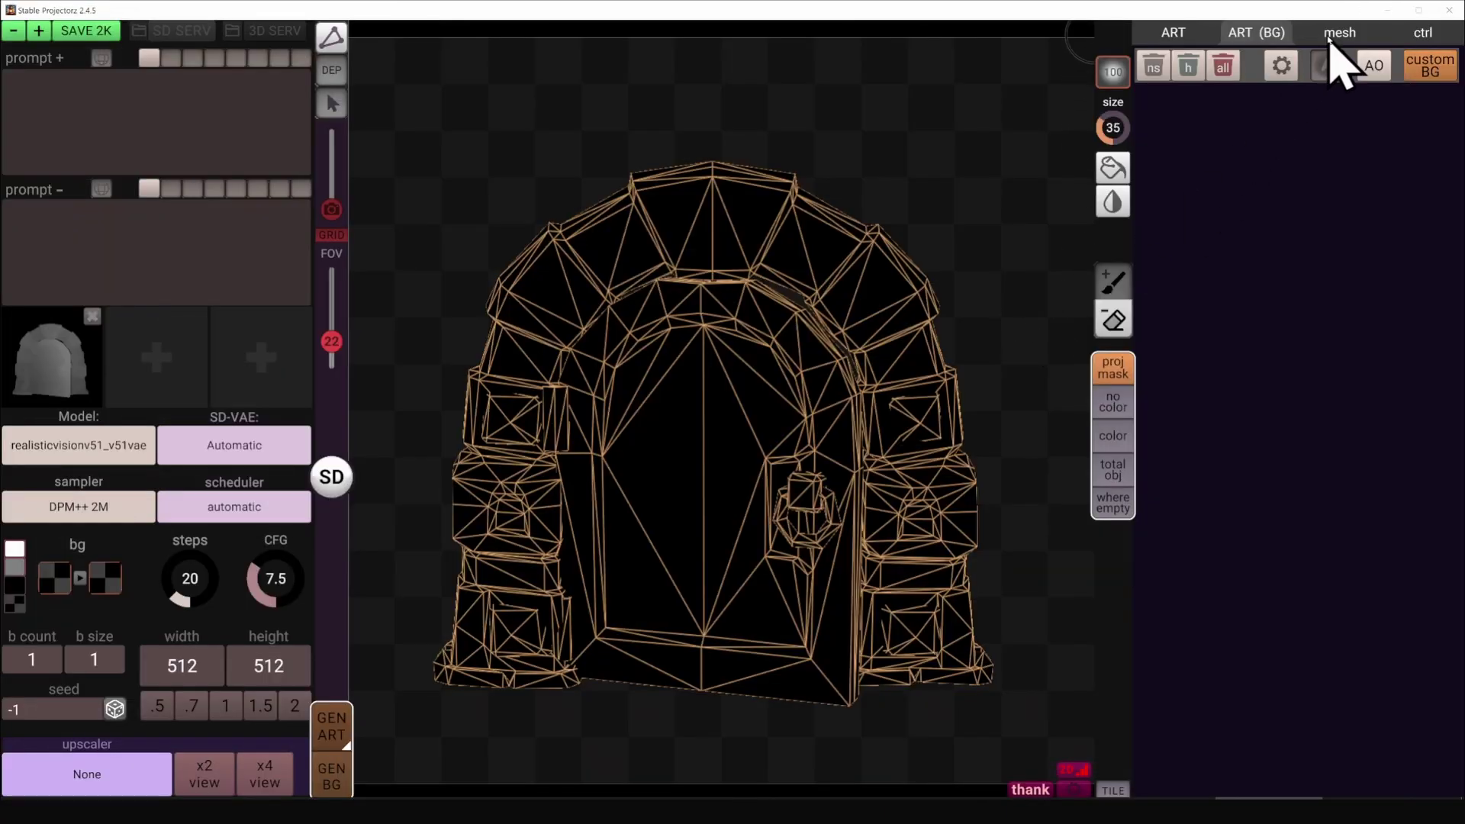
- Import the capsule 3D model in place of the current door meshes
{"action": "left_click", "coordinate": [1336, 34]}
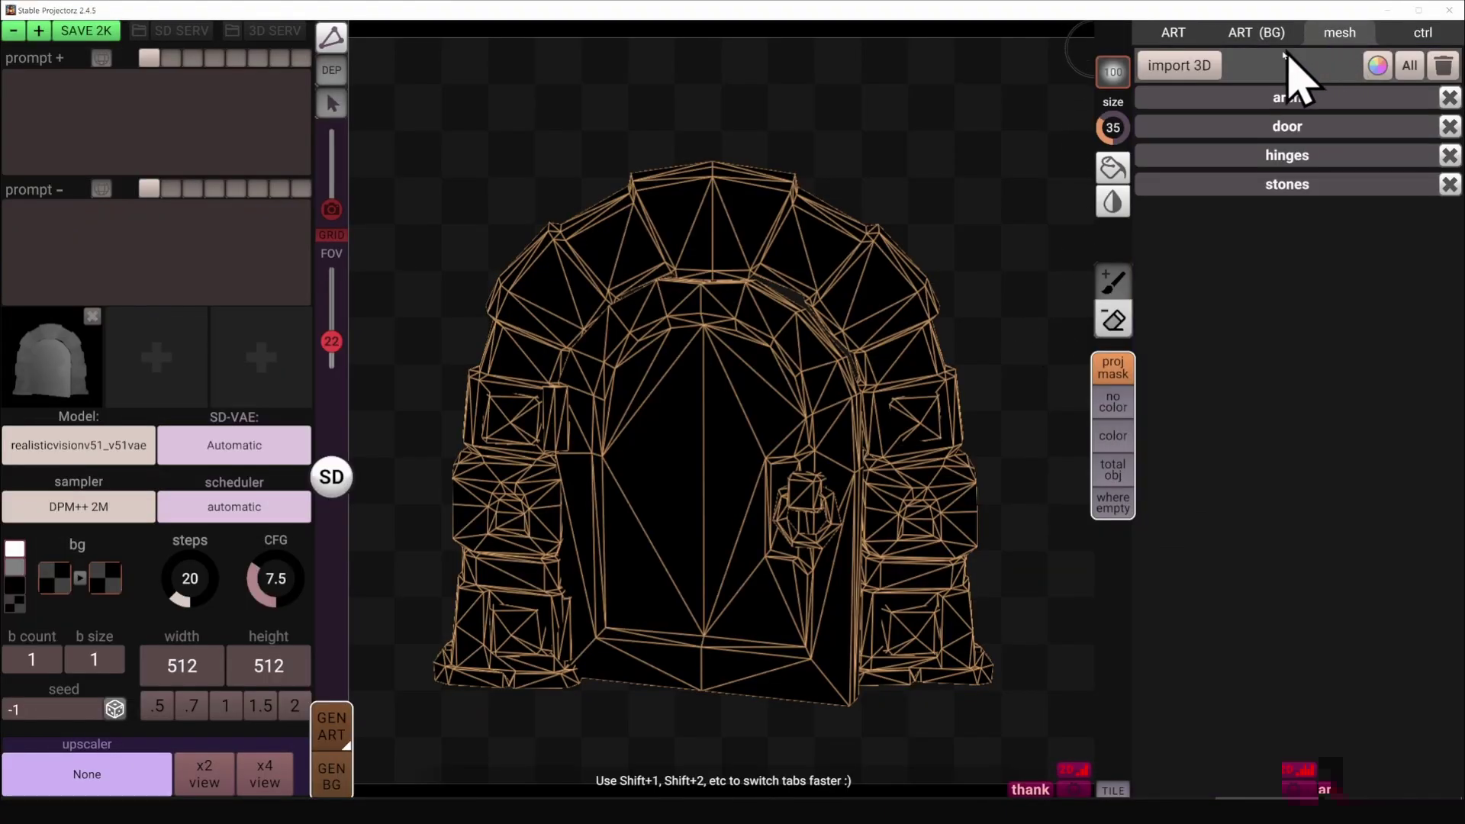
{"action": "left_click", "coordinate": [1179, 68]}
{"action": "double_click", "coordinate": [200, 141]}
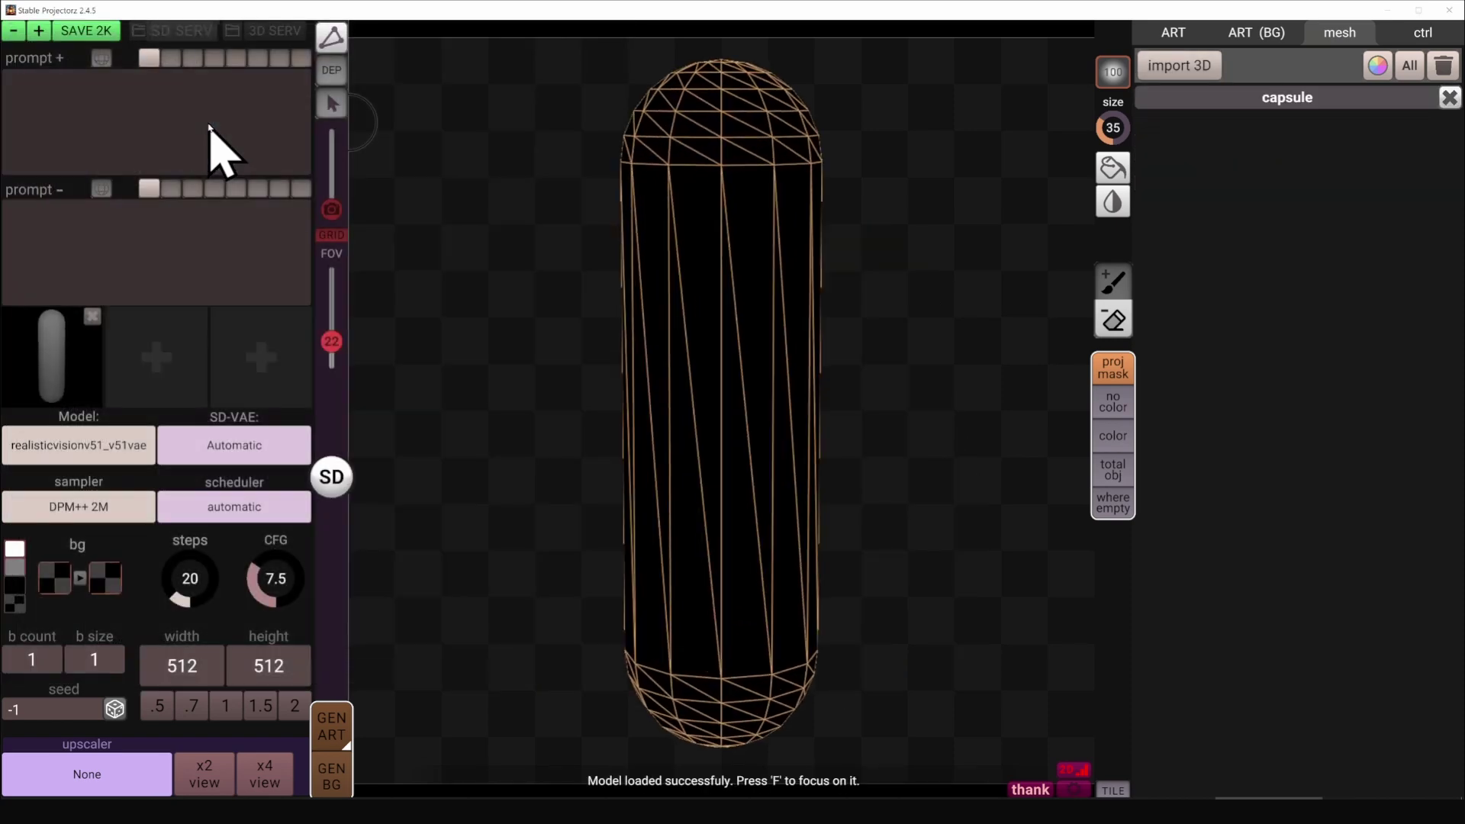
- Set the generated image size to 1024 wide by 768 high
{"action": "left_click", "coordinate": [229, 706]}
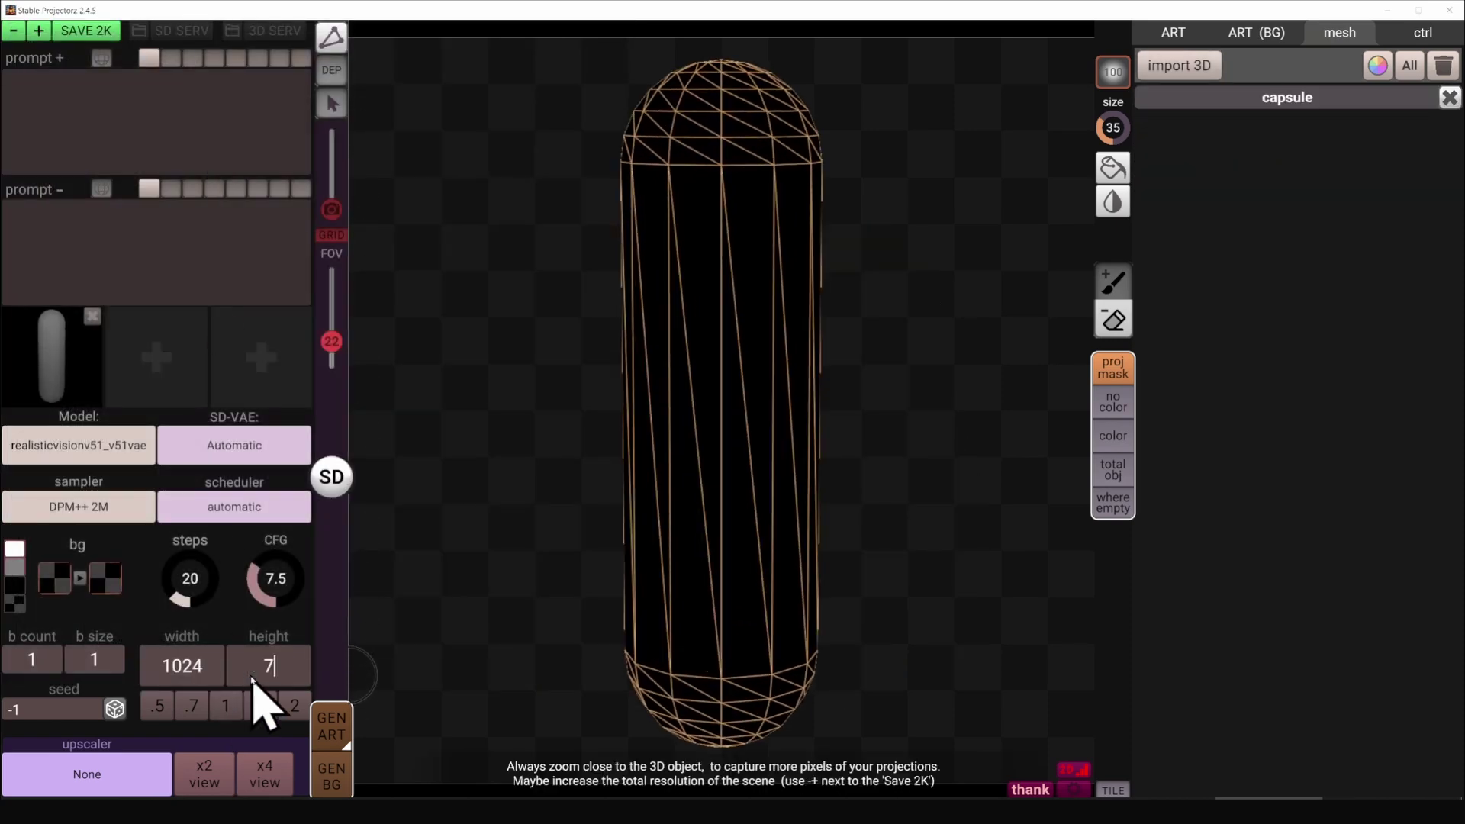
{"action": "left_click", "coordinate": [254, 678]}
{"action": "type", "text": "768"}
{"action": "key", "text": "Return"}
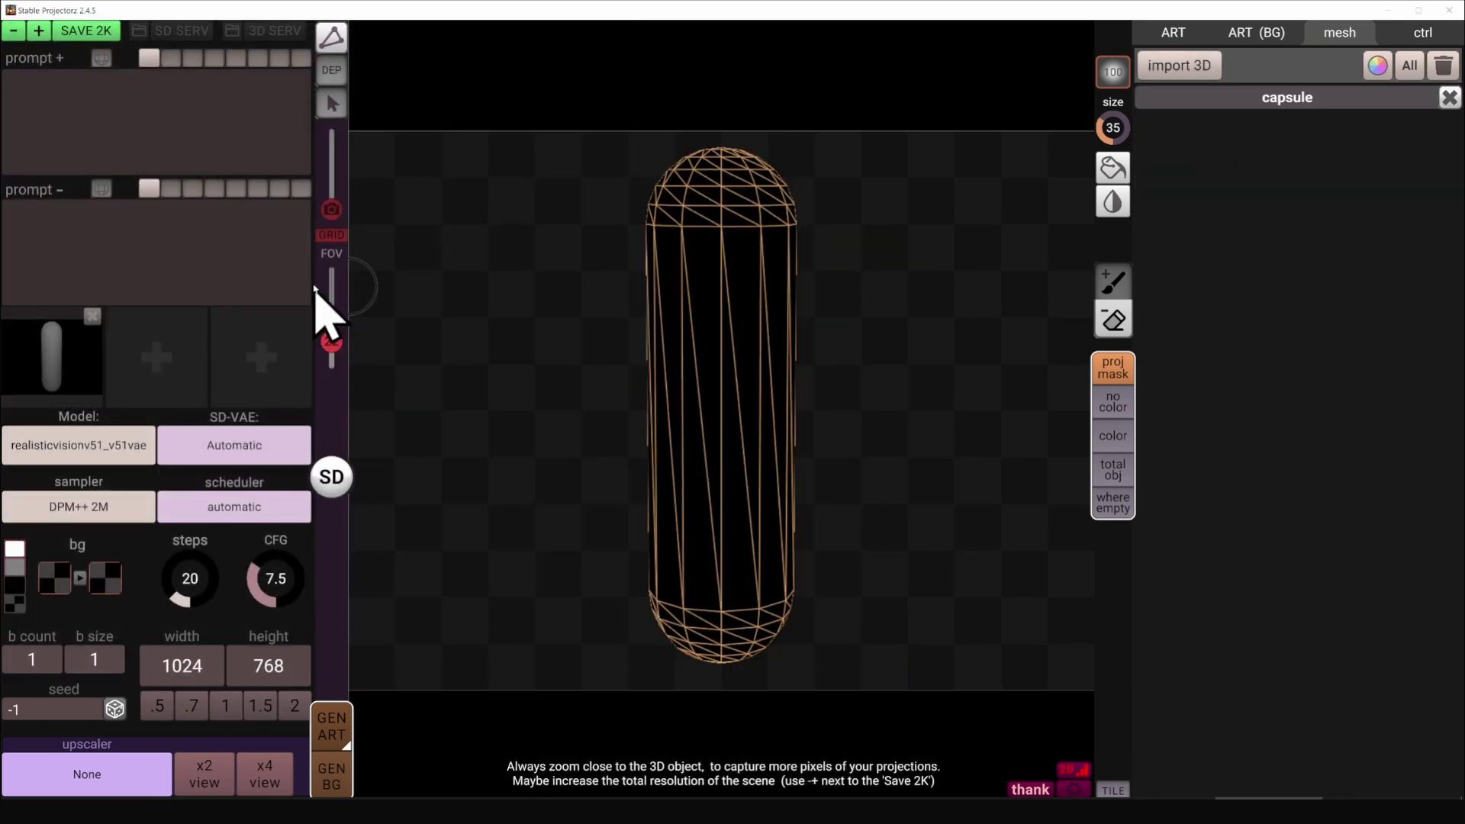
- Show the capsule through three cameras sorted into a row, then shrink and space the capsules apart within the frame
{"action": "left_click", "coordinate": [335, 207]}
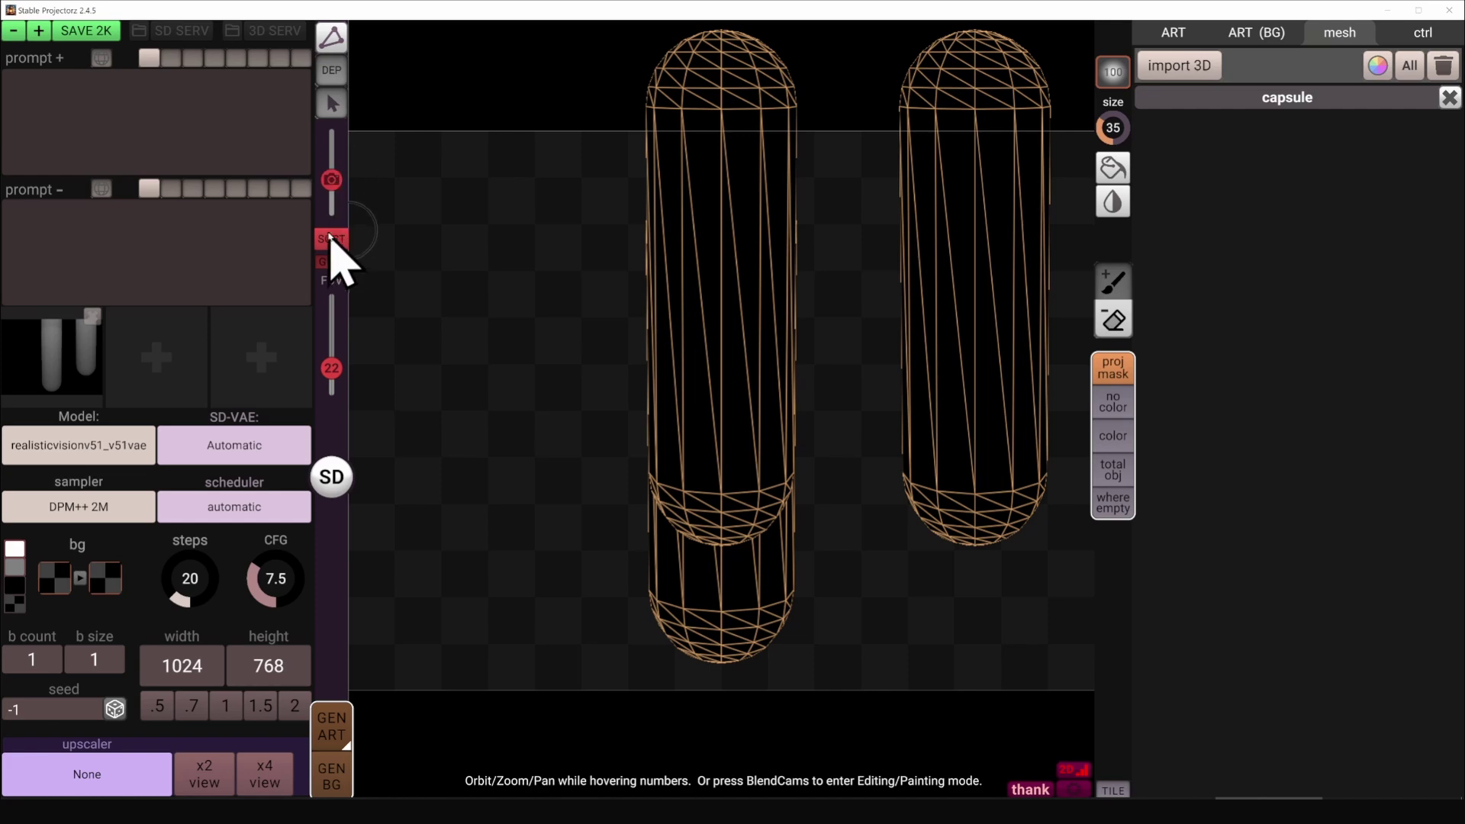
{"action": "left_click", "coordinate": [331, 239]}
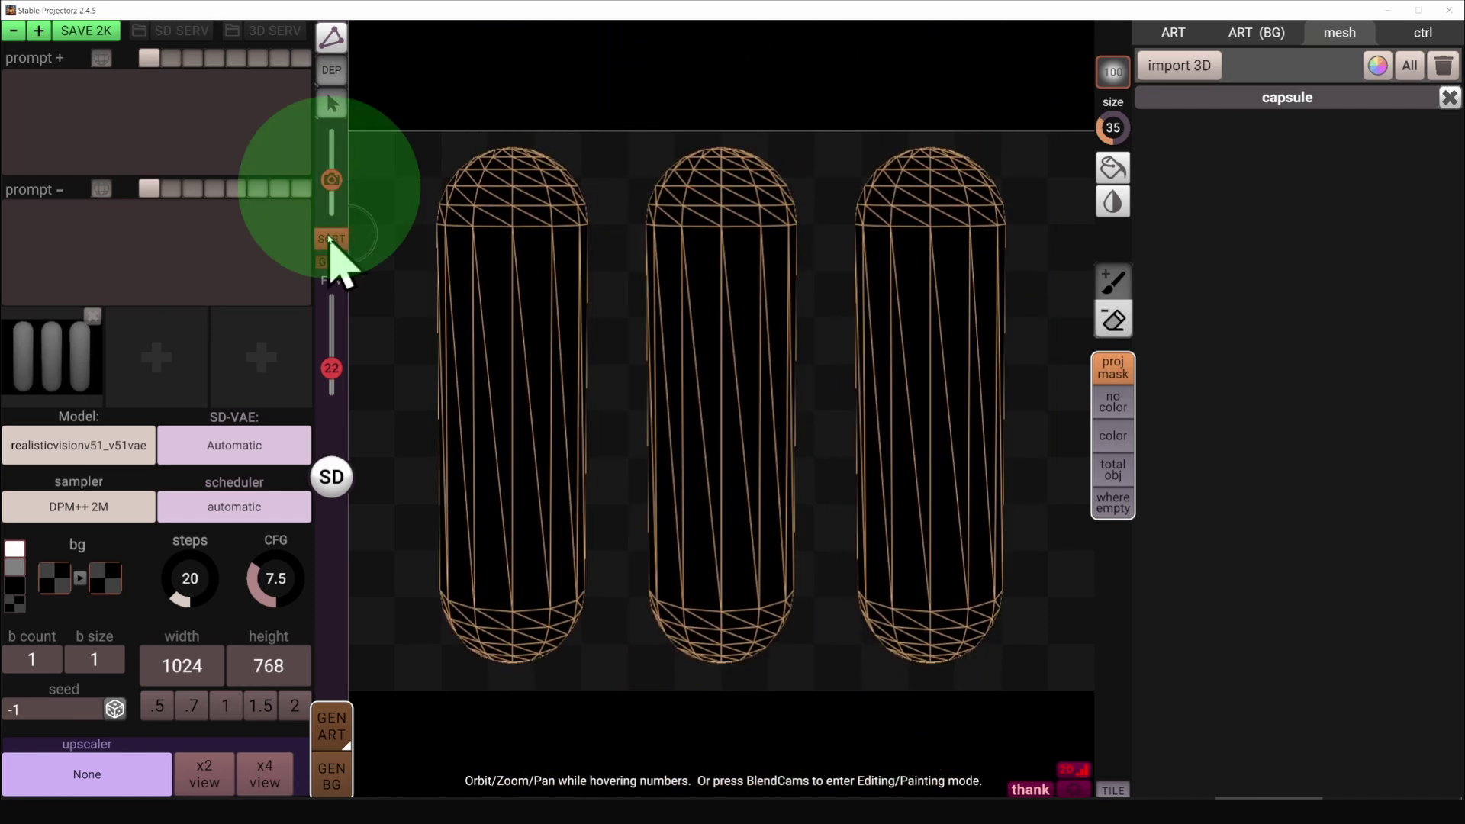
{"action": "scroll", "coordinate": [553, 461], "scroll_direction": "down", "scroll_amount": 2}
{"action": "middle_click_drag", "start_coordinate": [553, 461], "coordinate": [523, 461]}
{"action": "scroll", "coordinate": [712, 477], "scroll_direction": "down", "scroll_amount": 3}
{"action": "scroll", "coordinate": [909, 477], "scroll_direction": "down", "scroll_amount": 3}
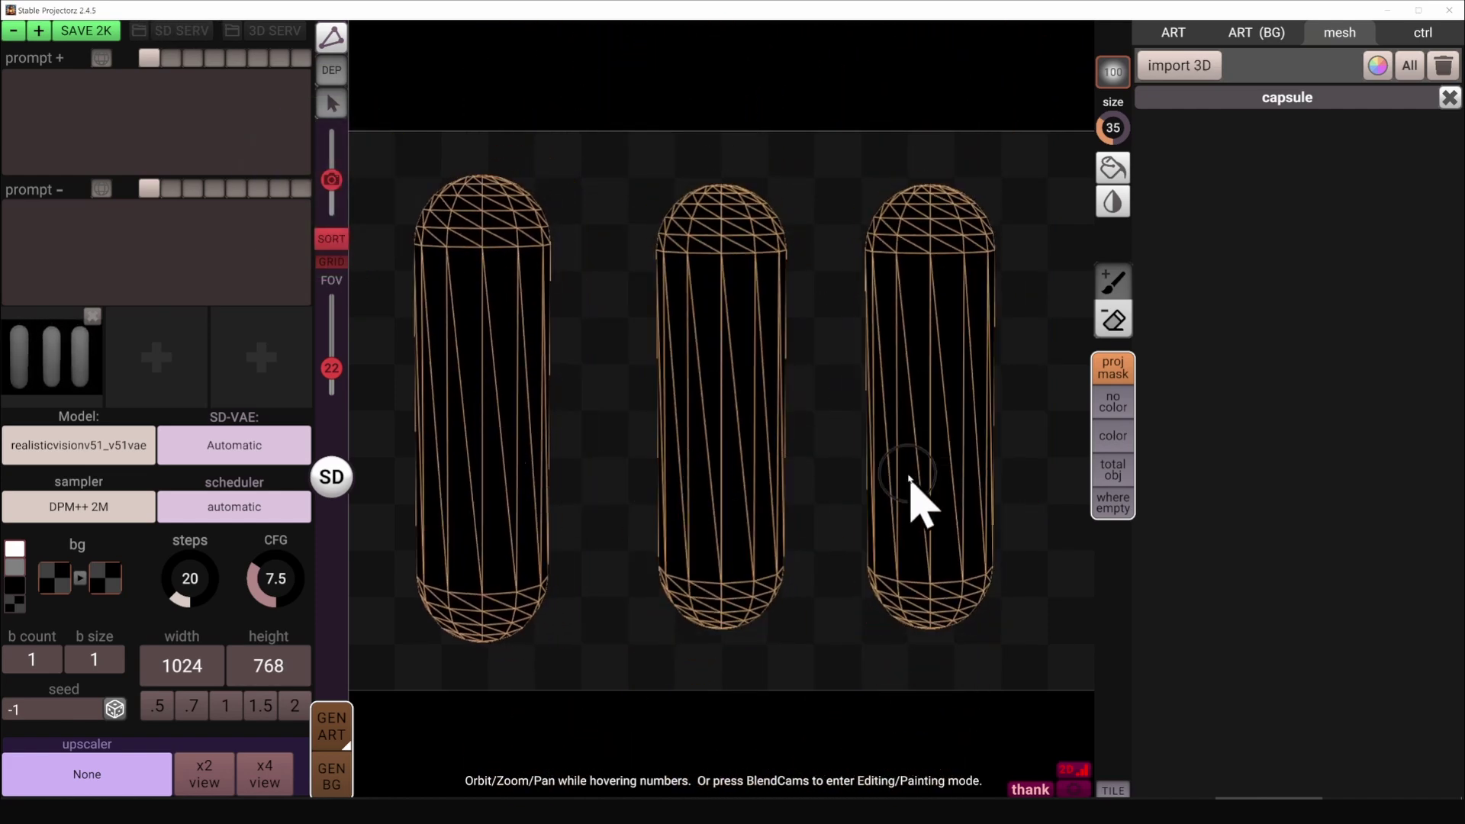
{"action": "middle_click_drag", "start_coordinate": [909, 477], "coordinate": [941, 482]}
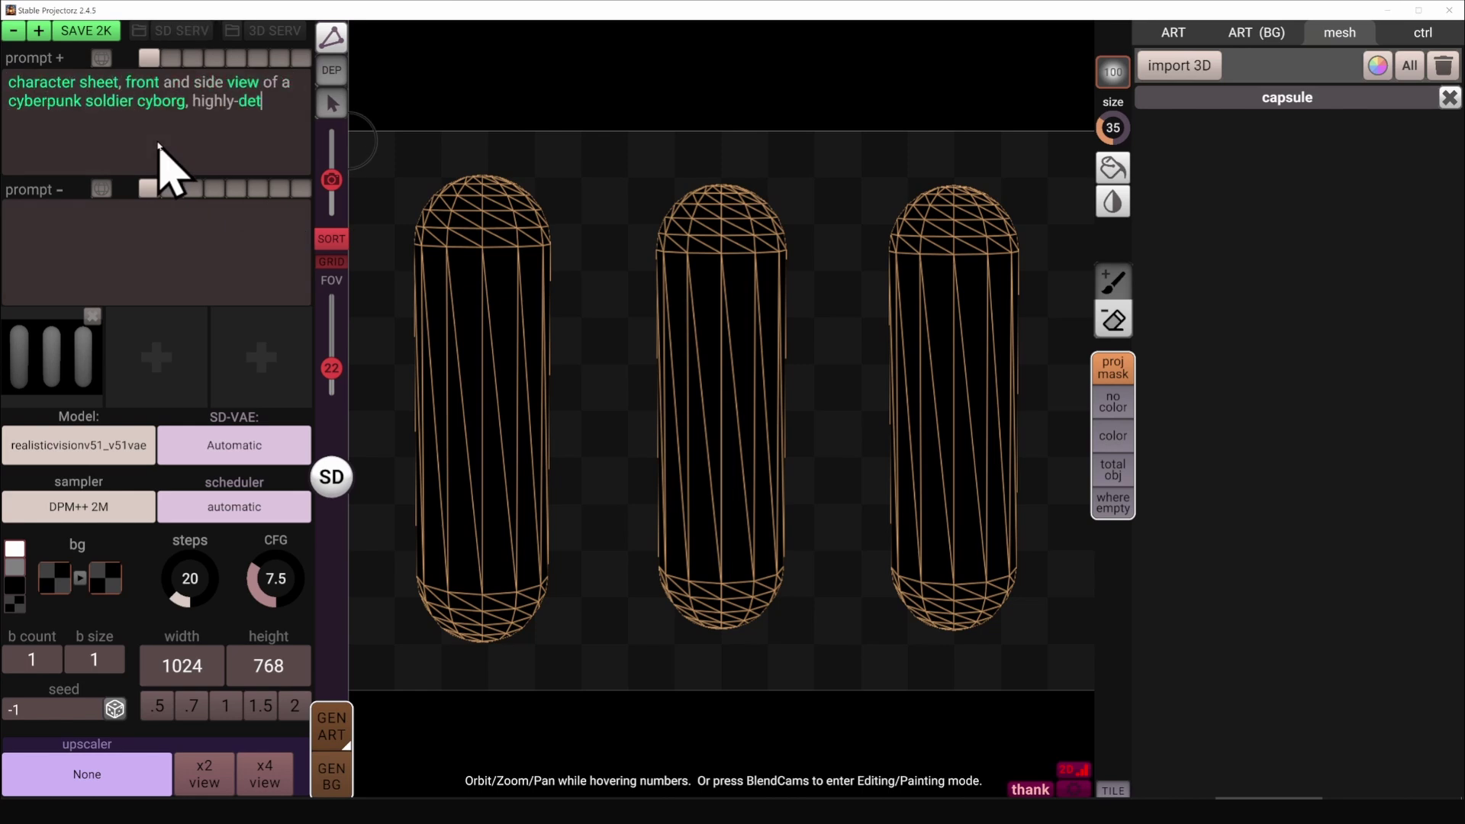
- Enter the prompt "character sheet, front and side view of a cyberpunk soldier cyborg, highly-detailed game asset" and negative prompt "bad art, low quality smudge and blur"
{"action": "type", "text": "ailed game asset"}
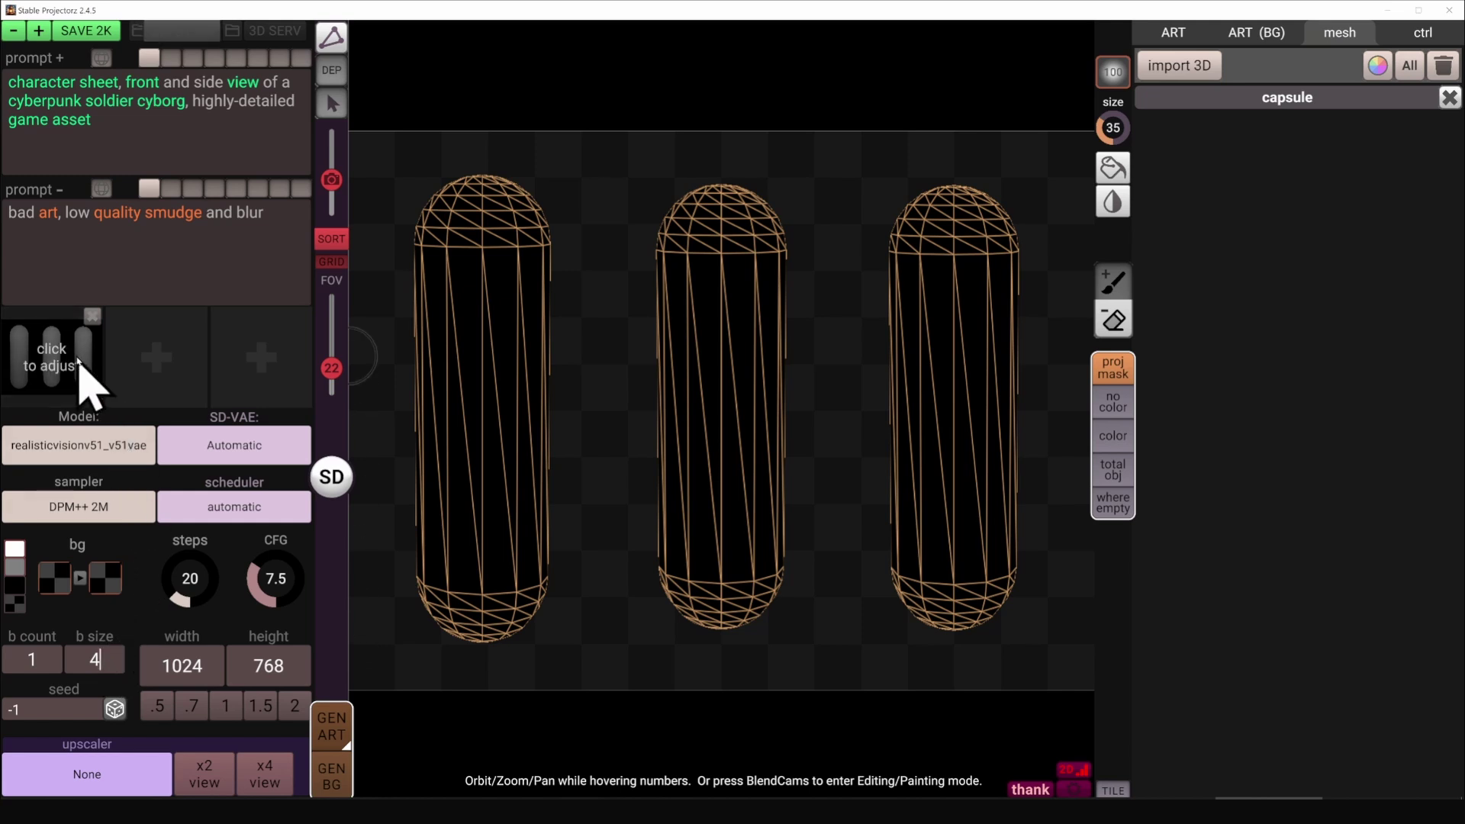
- Set the batch size to 4 and the end value of ControlNet 0 to 0.1
{"action": "left_click", "coordinate": [79, 365]}
{"action": "left_click_drag", "start_coordinate": [72, 620], "coordinate": [21, 635]}
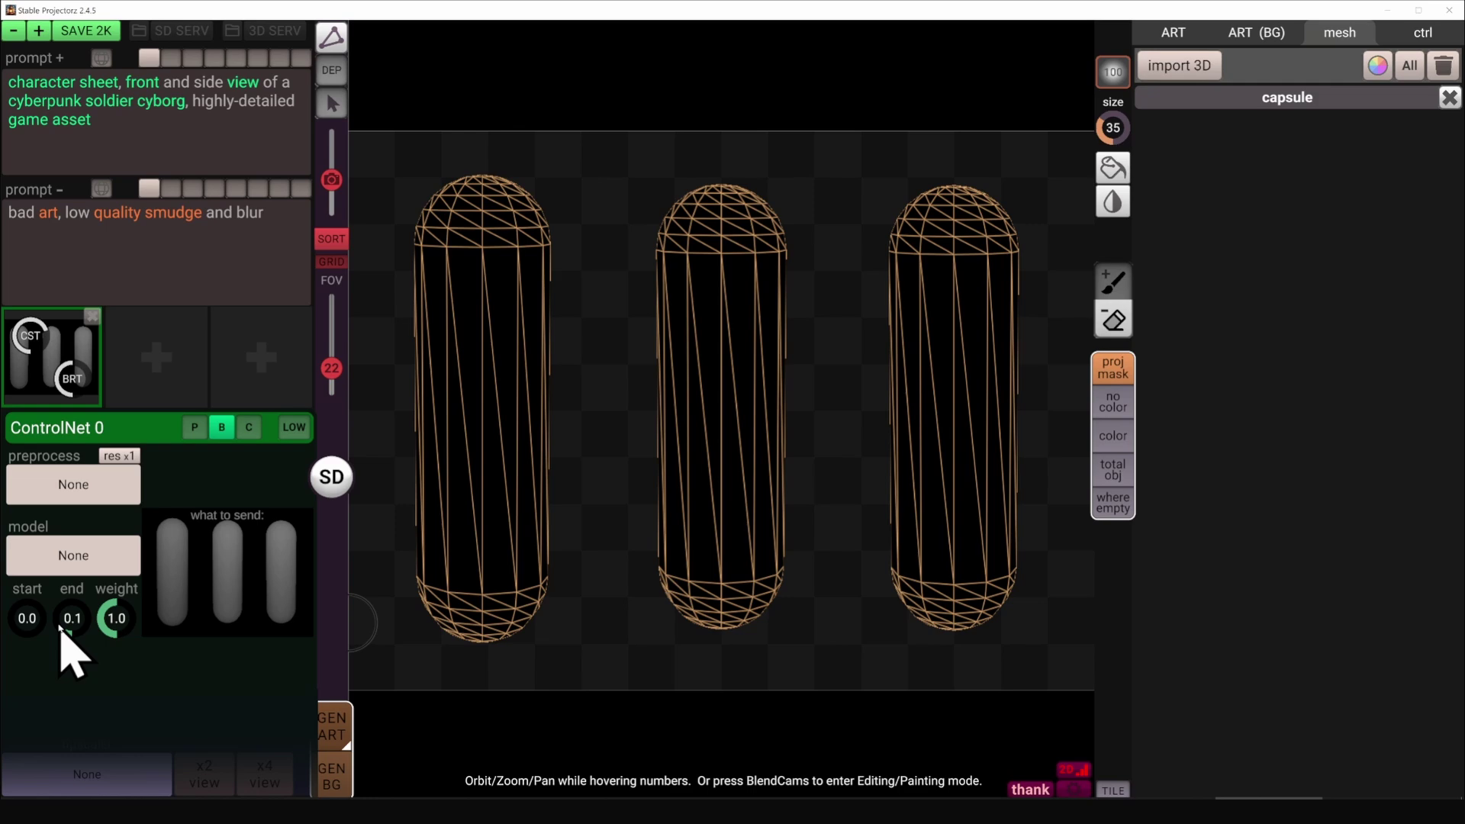
- Start the Stable Diffusion server and generate the background images with the low FPS performance option on
{"action": "left_click", "coordinate": [183, 33]}
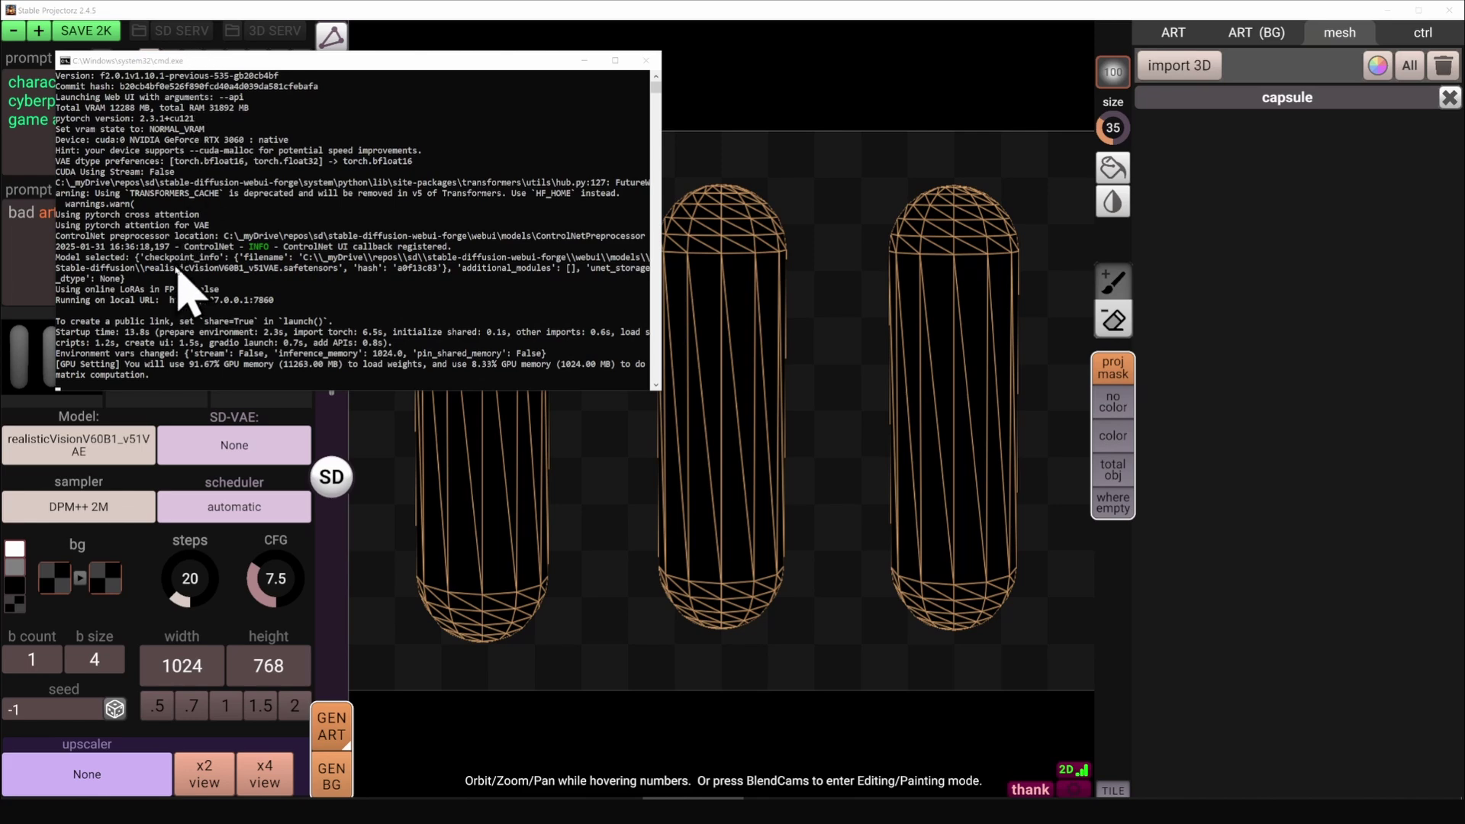
{"action": "left_click", "coordinate": [351, 783]}
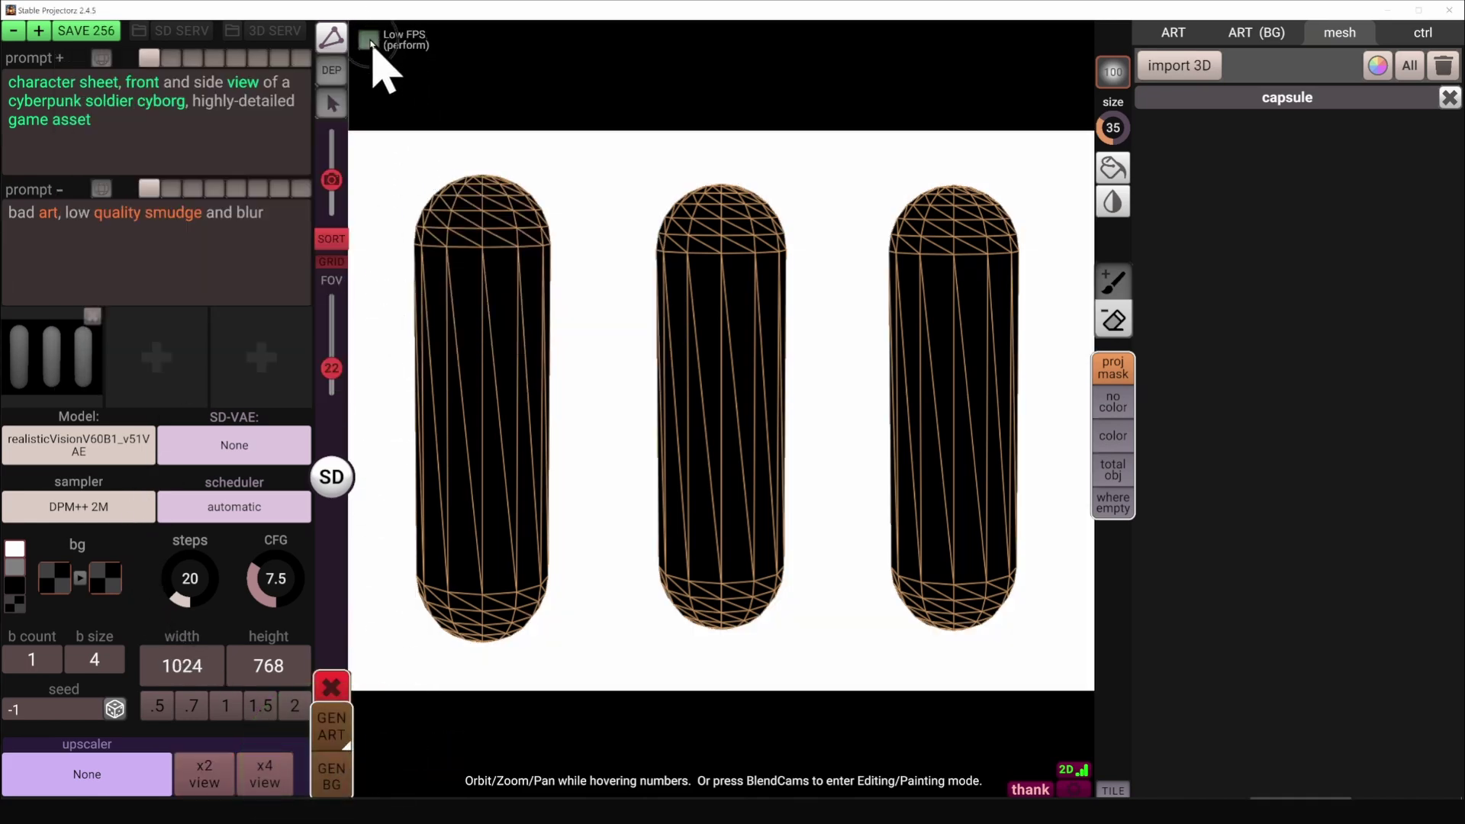
{"action": "left_click", "coordinate": [370, 39]}
- Compare the generated backgrounds with the capsules hidden and select the blue-haired cyborg sheet with front, three-quarter and side views
{"action": "left_click", "coordinate": [1247, 36]}
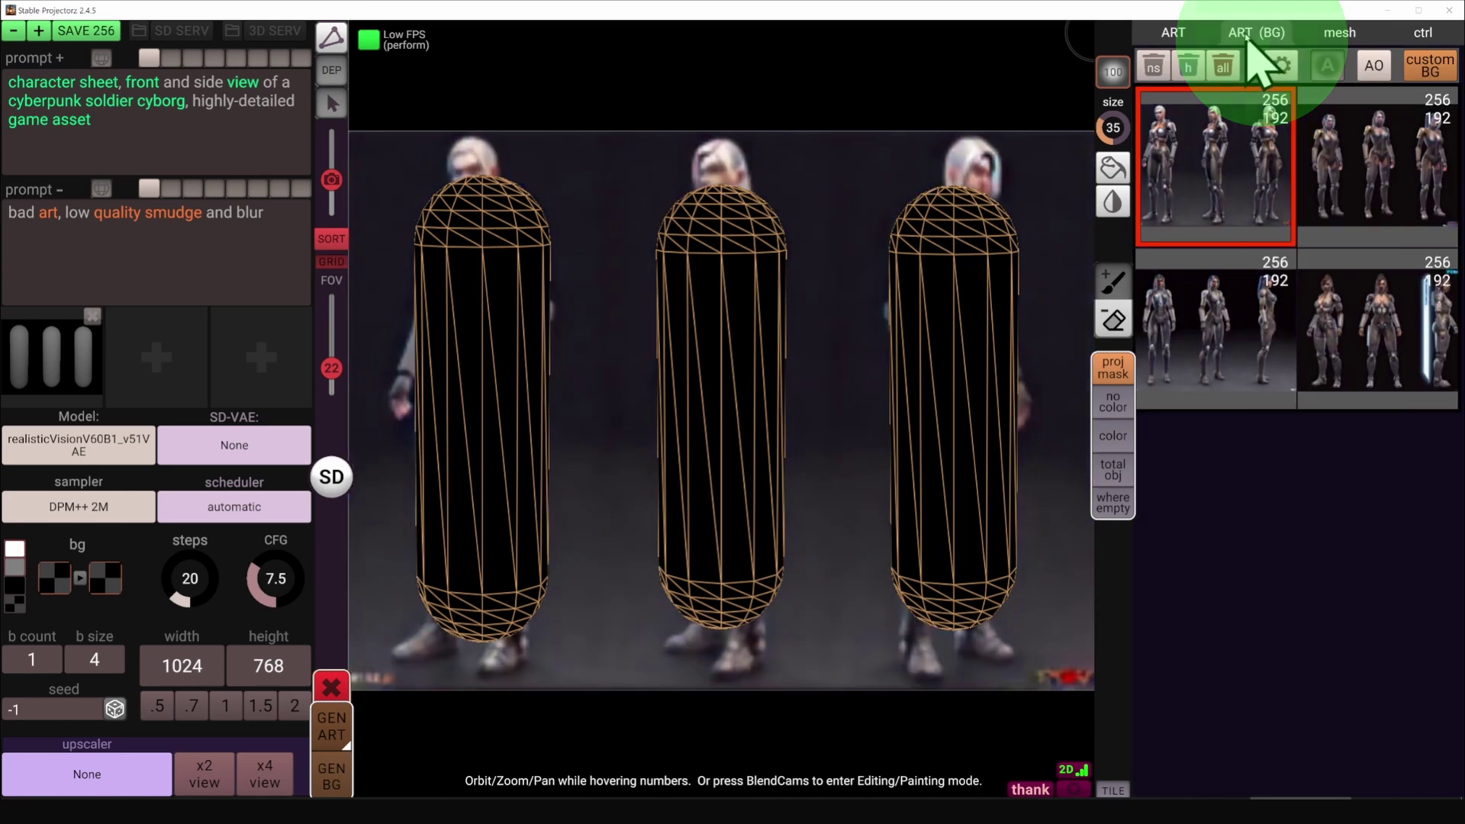
{"action": "key", "text": "h"}
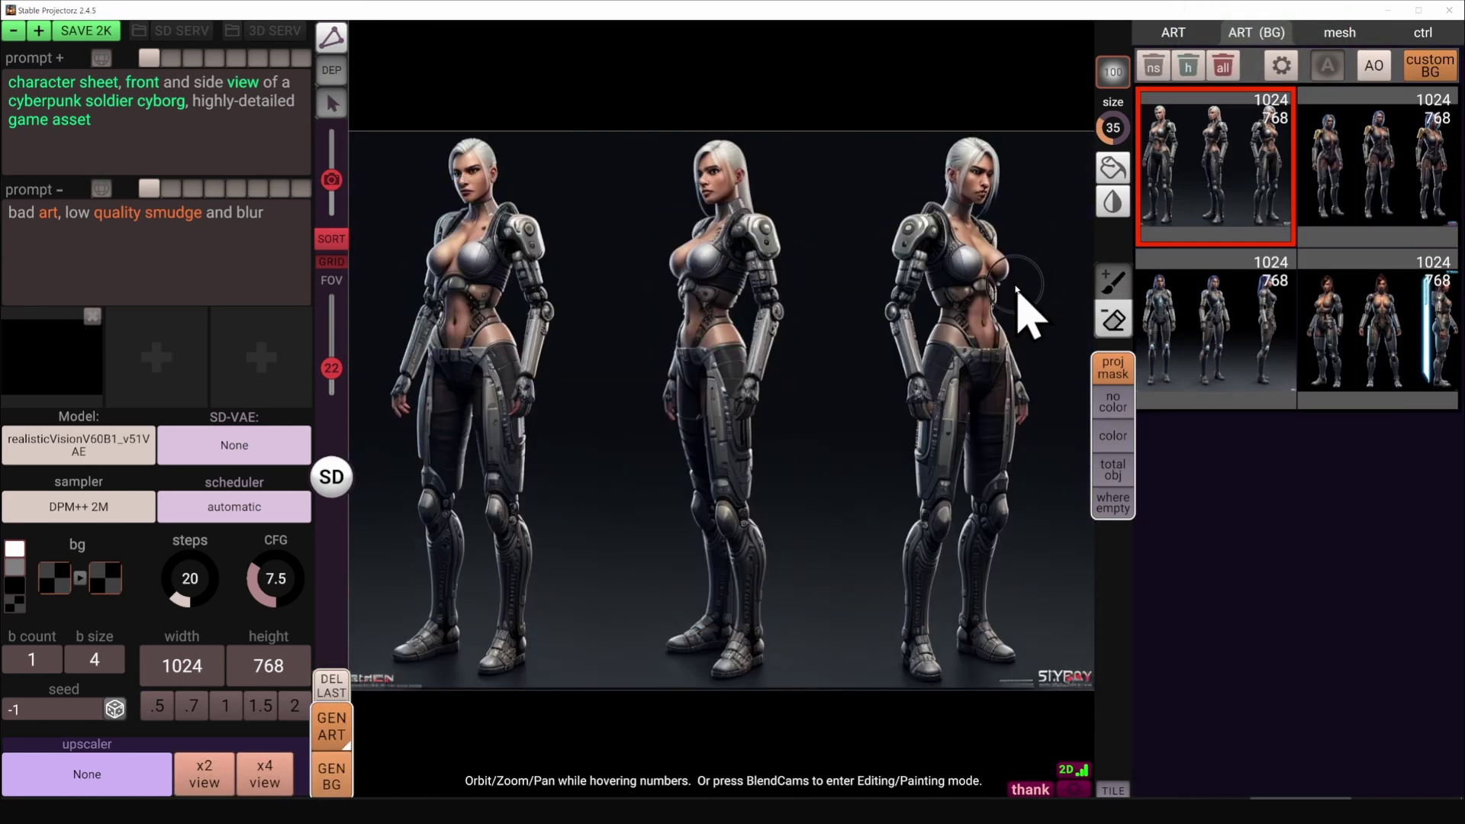
{"action": "left_click", "coordinate": [1367, 196]}
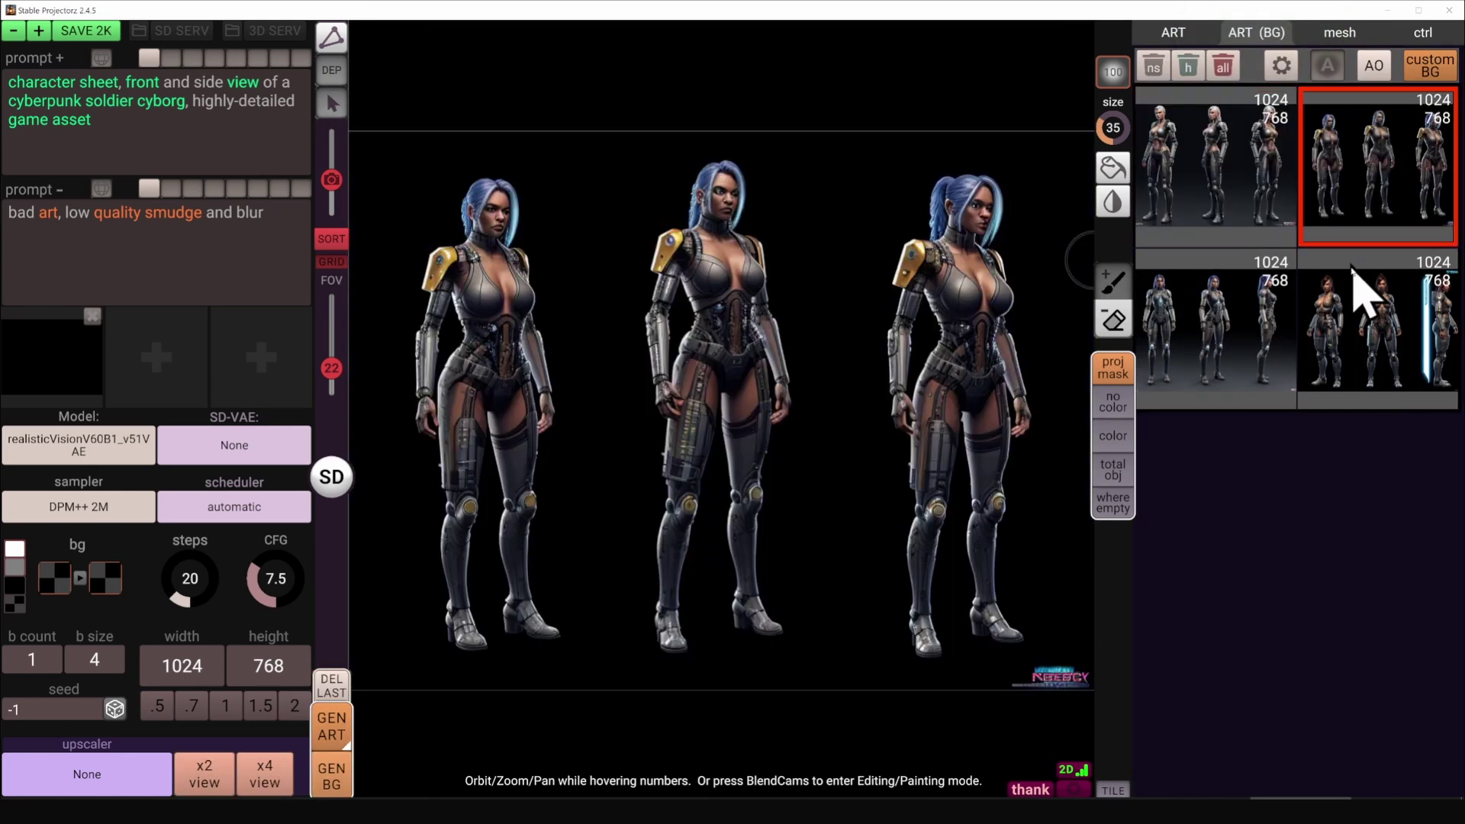
{"action": "left_click", "coordinate": [1362, 329]}
{"action": "left_click", "coordinate": [1195, 336]}
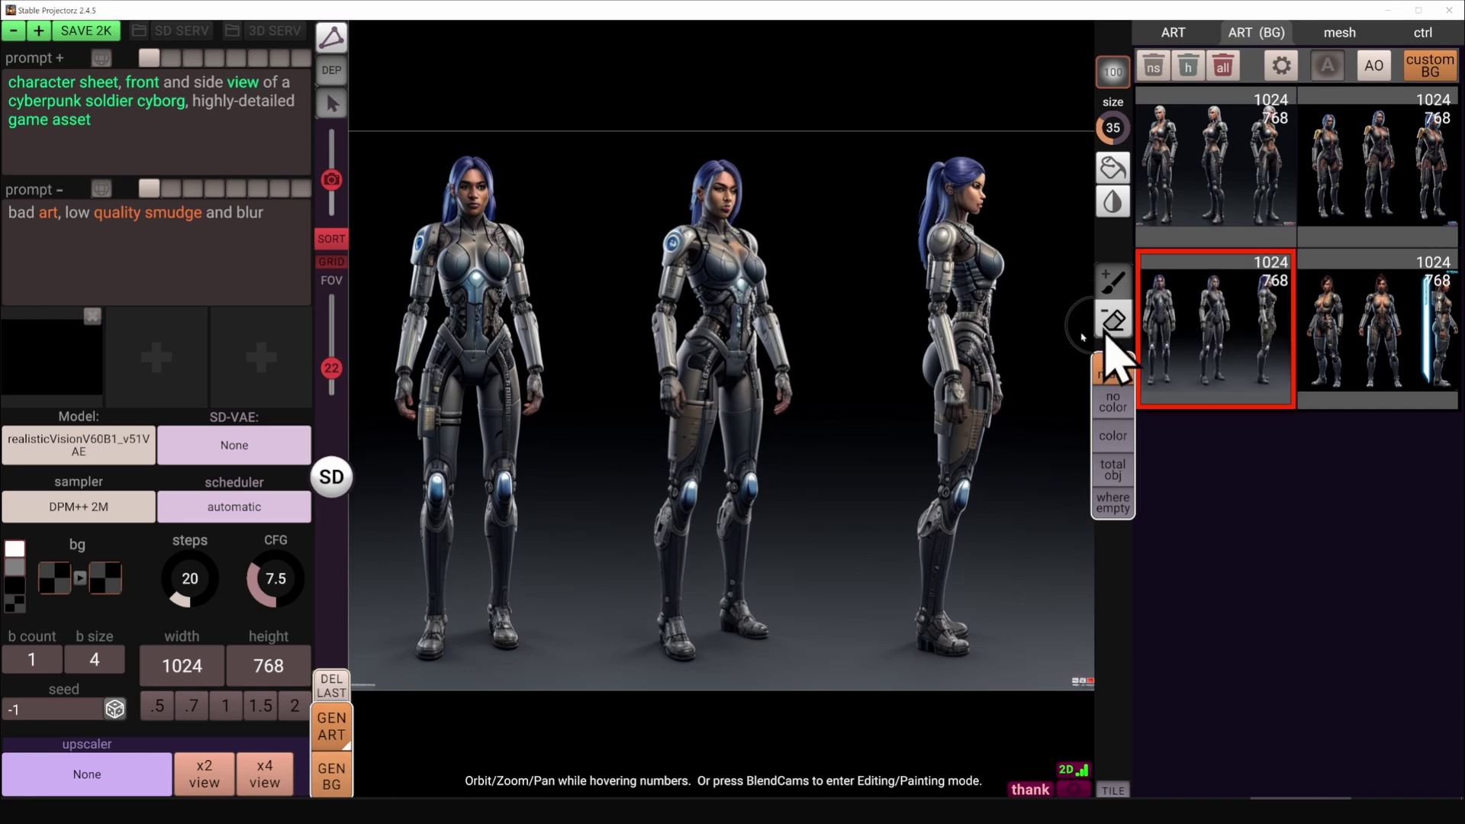
- Switch to 3D generation mode, remove the backdrop behind the selected character sheet and start the 3D generation server
{"action": "mouse_move", "coordinate": [313, 481]}
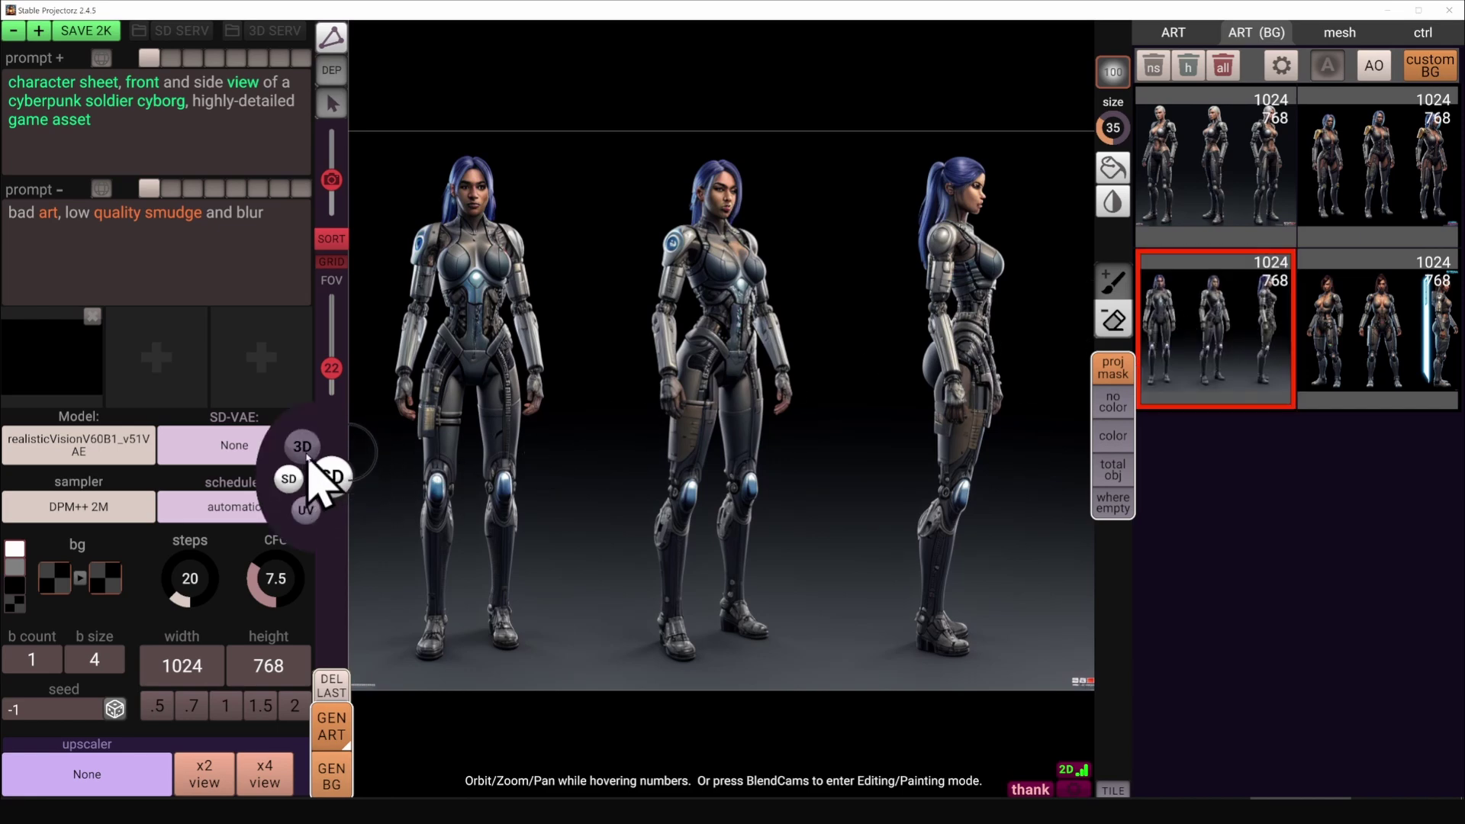
{"action": "left_click", "coordinate": [305, 452]}
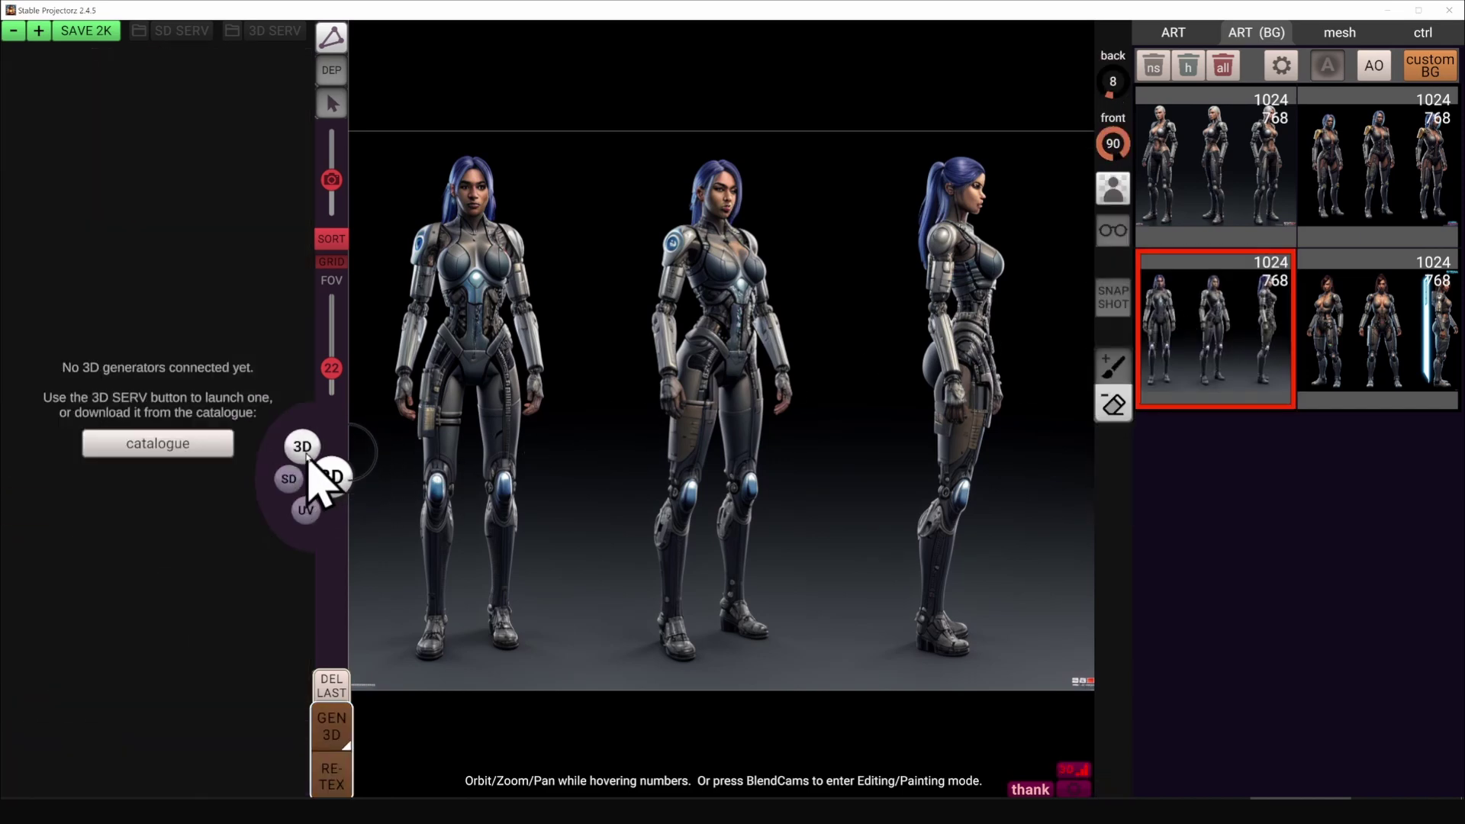
{"action": "left_click", "coordinate": [1112, 190]}
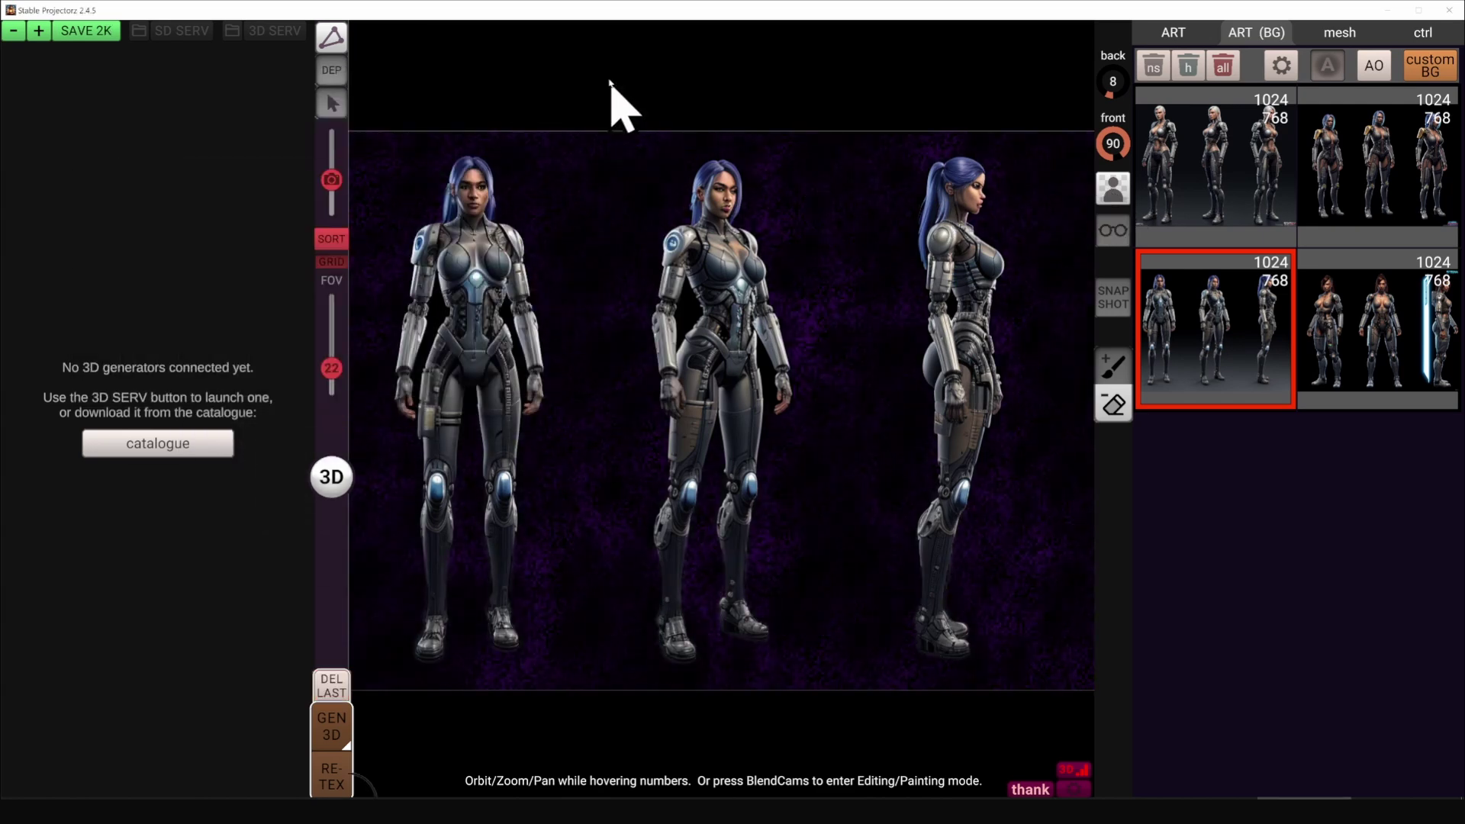
{"action": "left_click", "coordinate": [276, 31]}
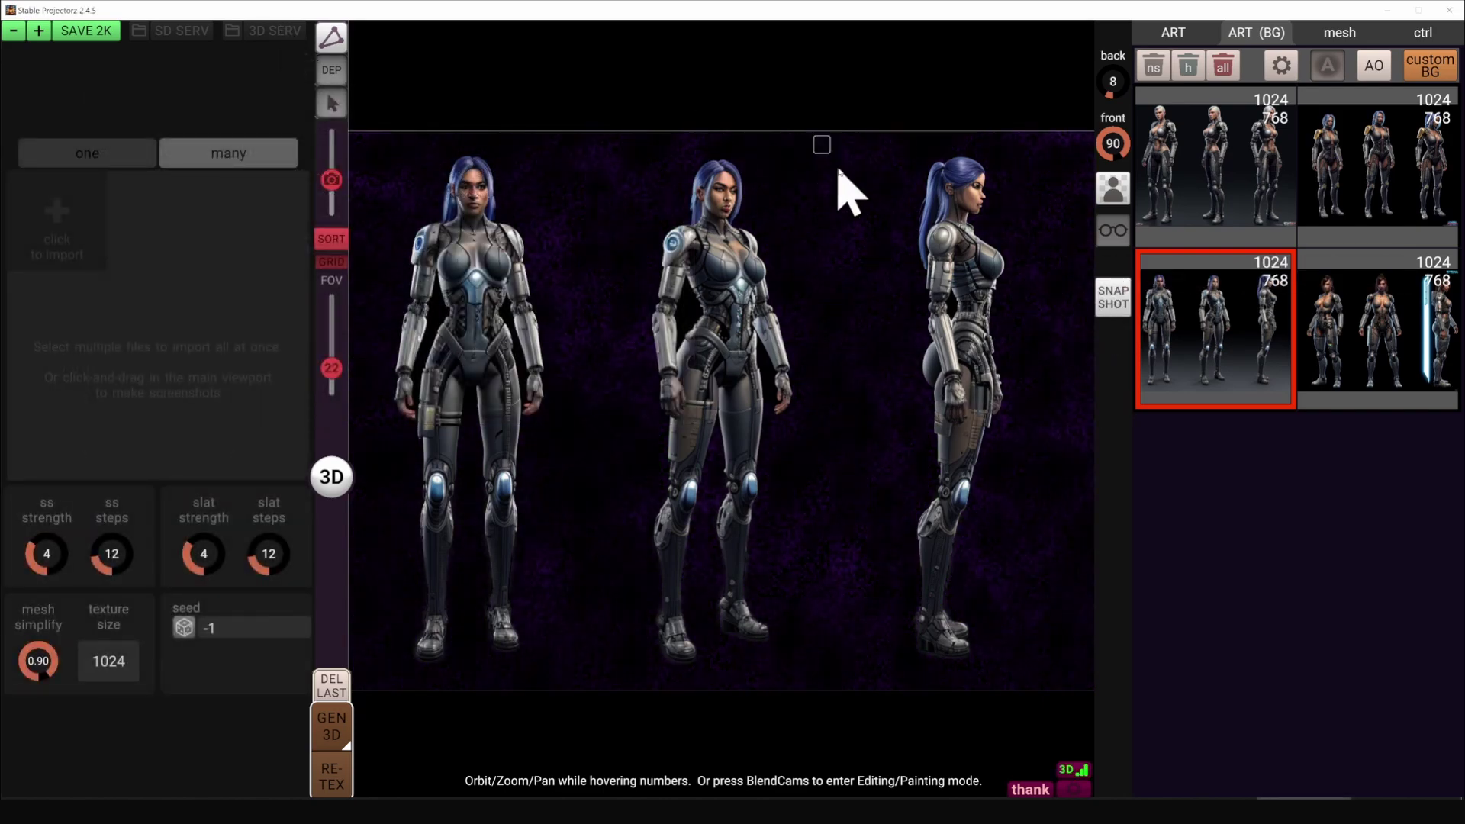
- Capture the side, three-quarter and front figures as separate input images and add a mirrored copy of the three-quarter view
{"action": "left_click_drag", "start_coordinate": [839, 171], "coordinate": [1094, 688]}
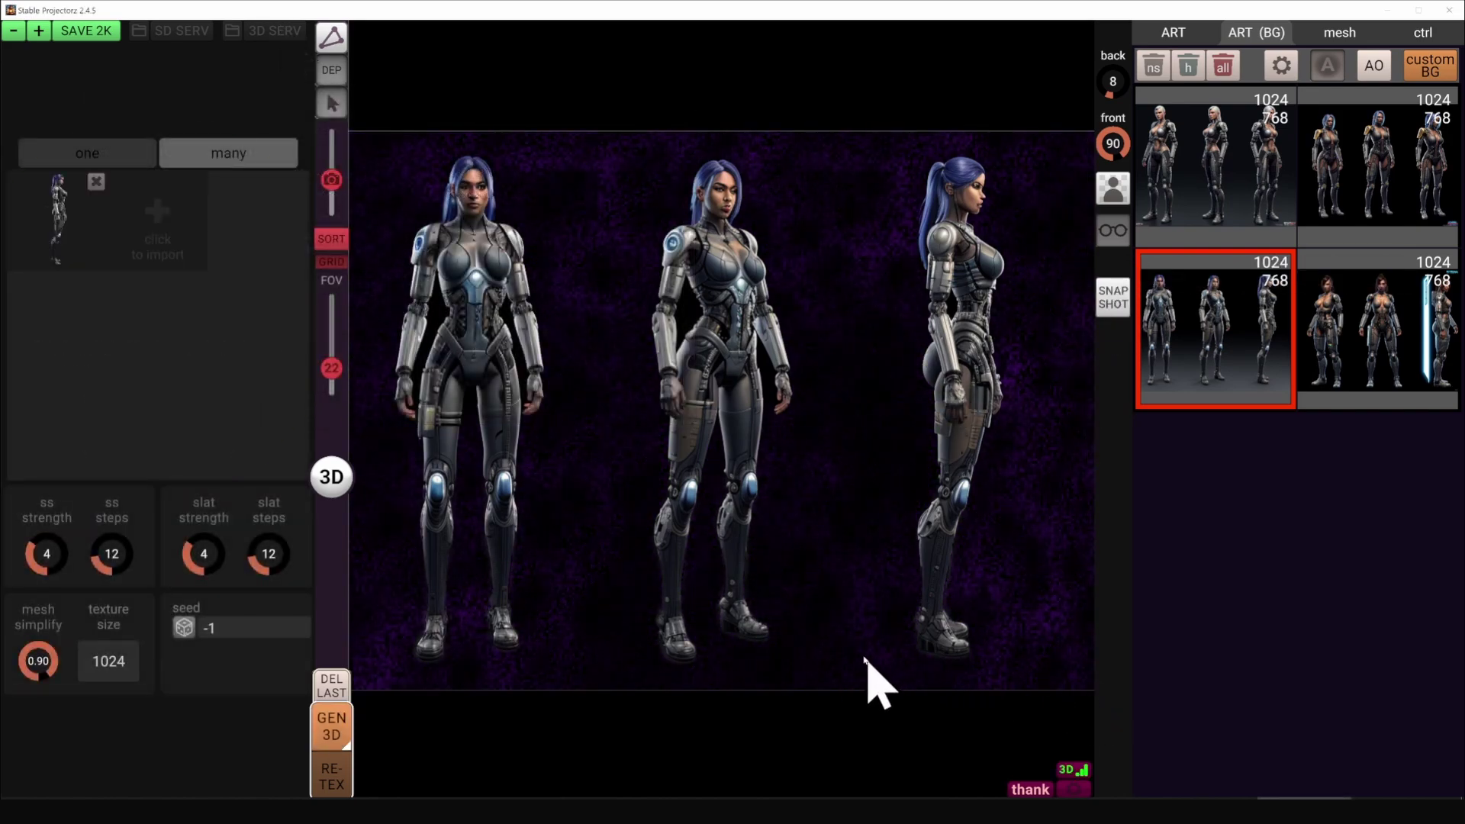
{"action": "left_click_drag", "start_coordinate": [841, 675], "coordinate": [371, 689]}
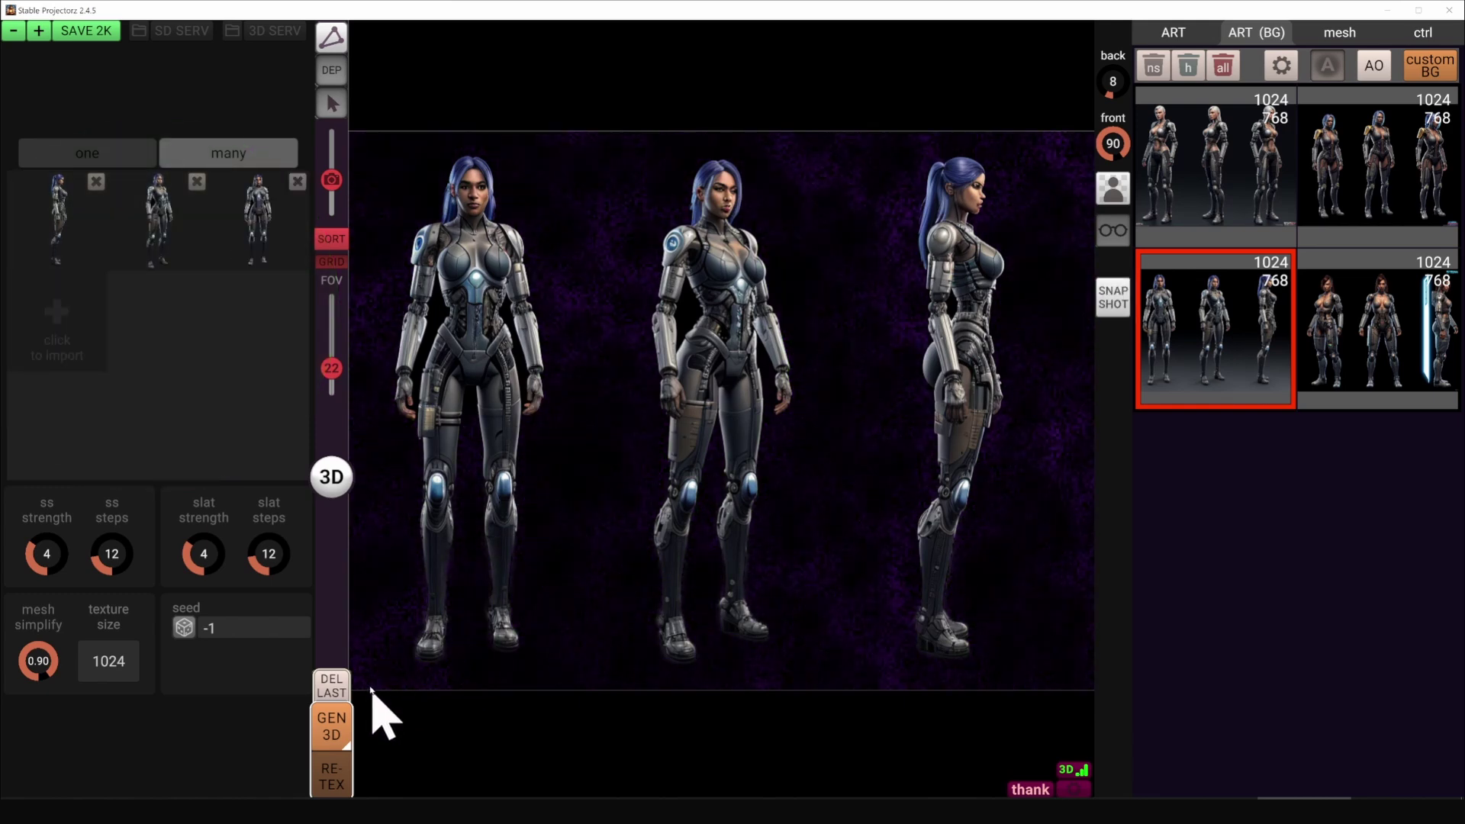
{"action": "left_click", "coordinate": [164, 258]}
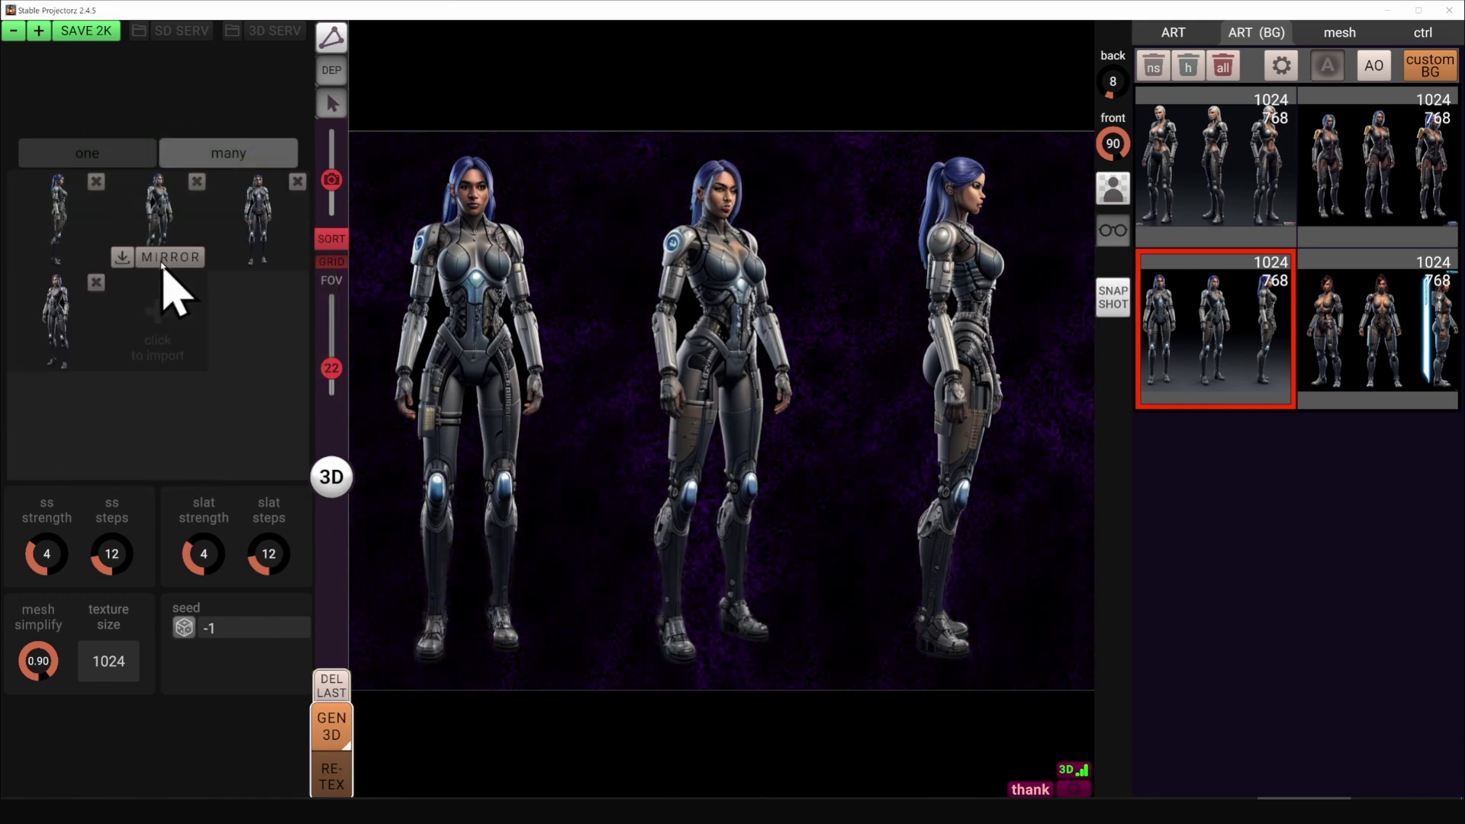
- Set ss steps to 21 and slat steps to 20, and generate the 3D model from the input images
{"action": "left_click_drag", "start_coordinate": [107, 552], "coordinate": [128, 560]}
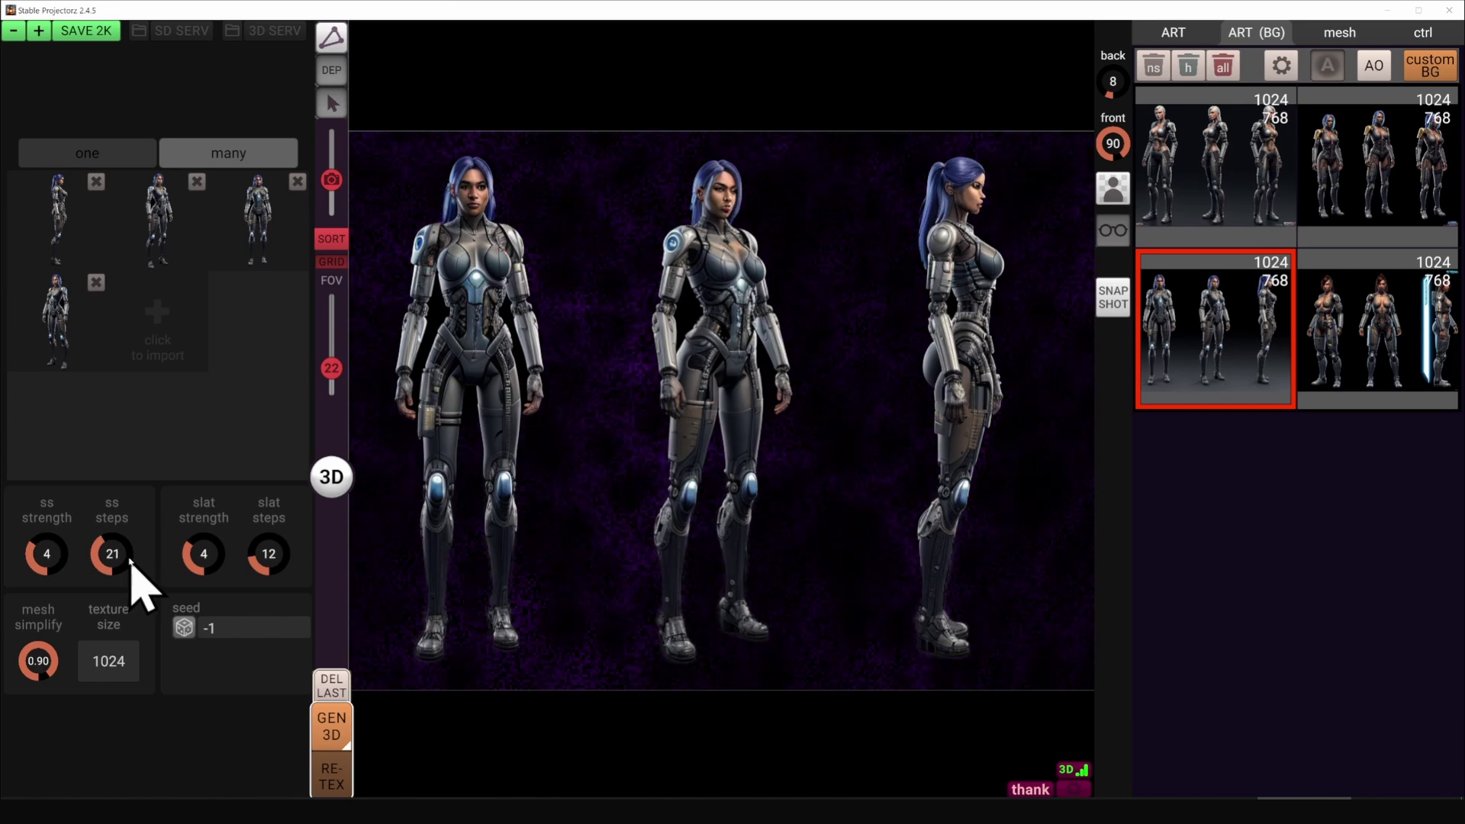
{"action": "left_click_drag", "start_coordinate": [291, 559], "coordinate": [290, 564]}
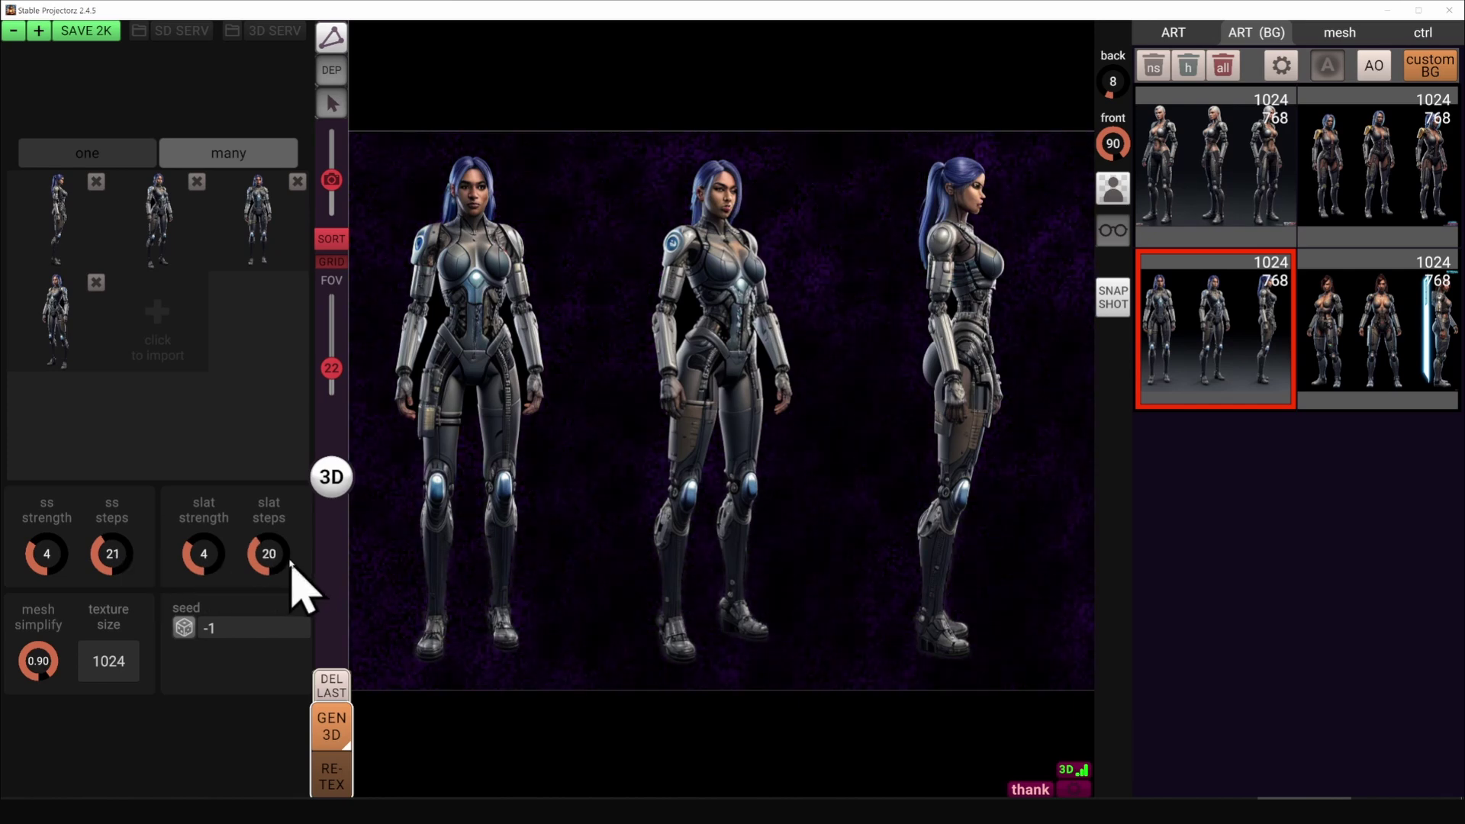
{"action": "left_click", "coordinate": [334, 725]}
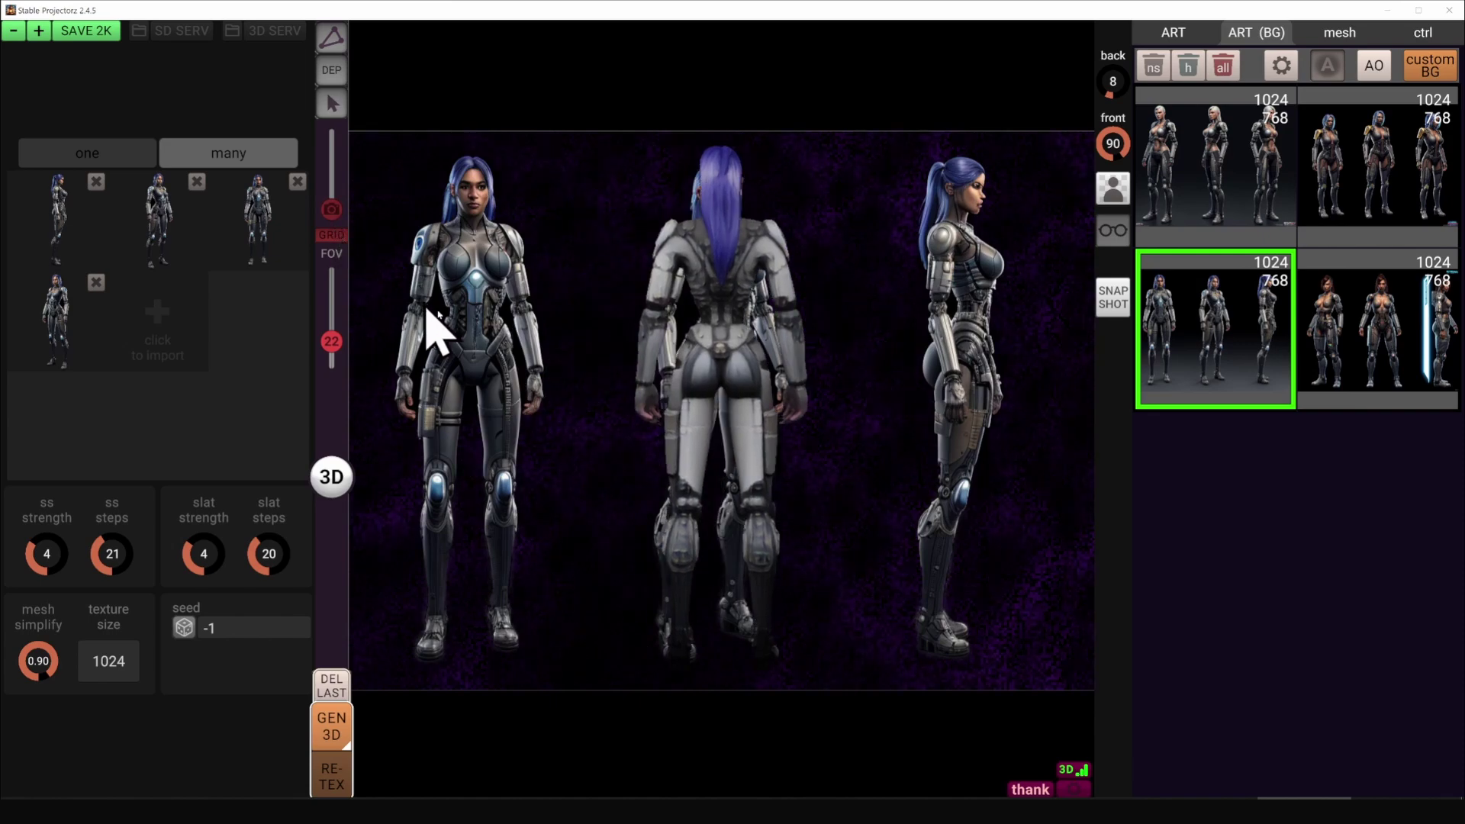
- Inspect the generated character from several sides and display its wireframe to examine the mesh
{"action": "left_click_drag", "start_coordinate": [889, 481], "coordinate": [1014, 451], "text": "alt"}
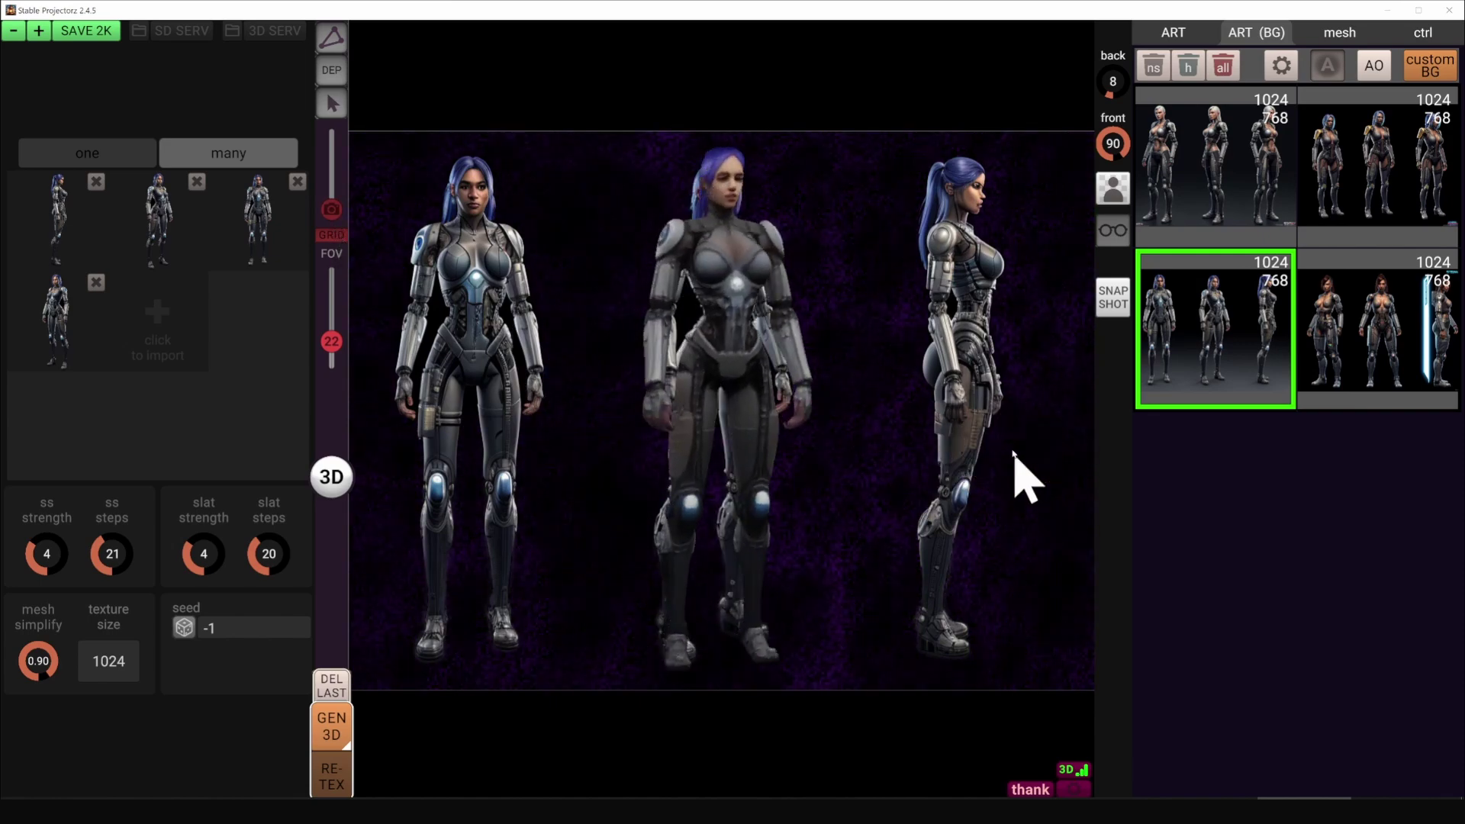
{"action": "key", "text": "w"}
{"action": "left_click_drag", "start_coordinate": [684, 538], "coordinate": [838, 538], "text": "alt"}
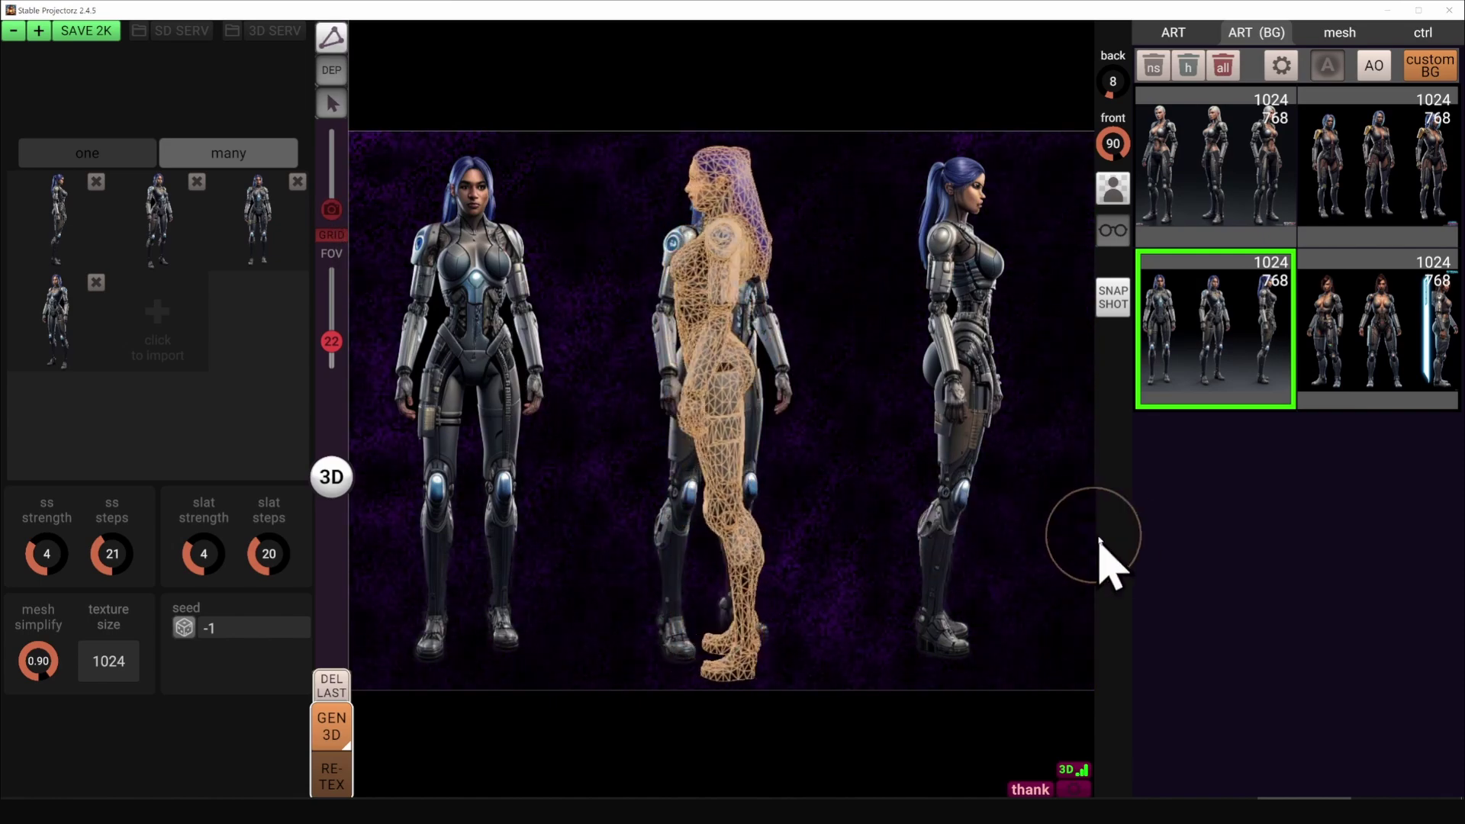
- Delete all the generated background images and switch to the UV view of the character model
{"action": "left_click", "coordinate": [1223, 67]}
{"action": "left_click", "coordinate": [867, 439]}
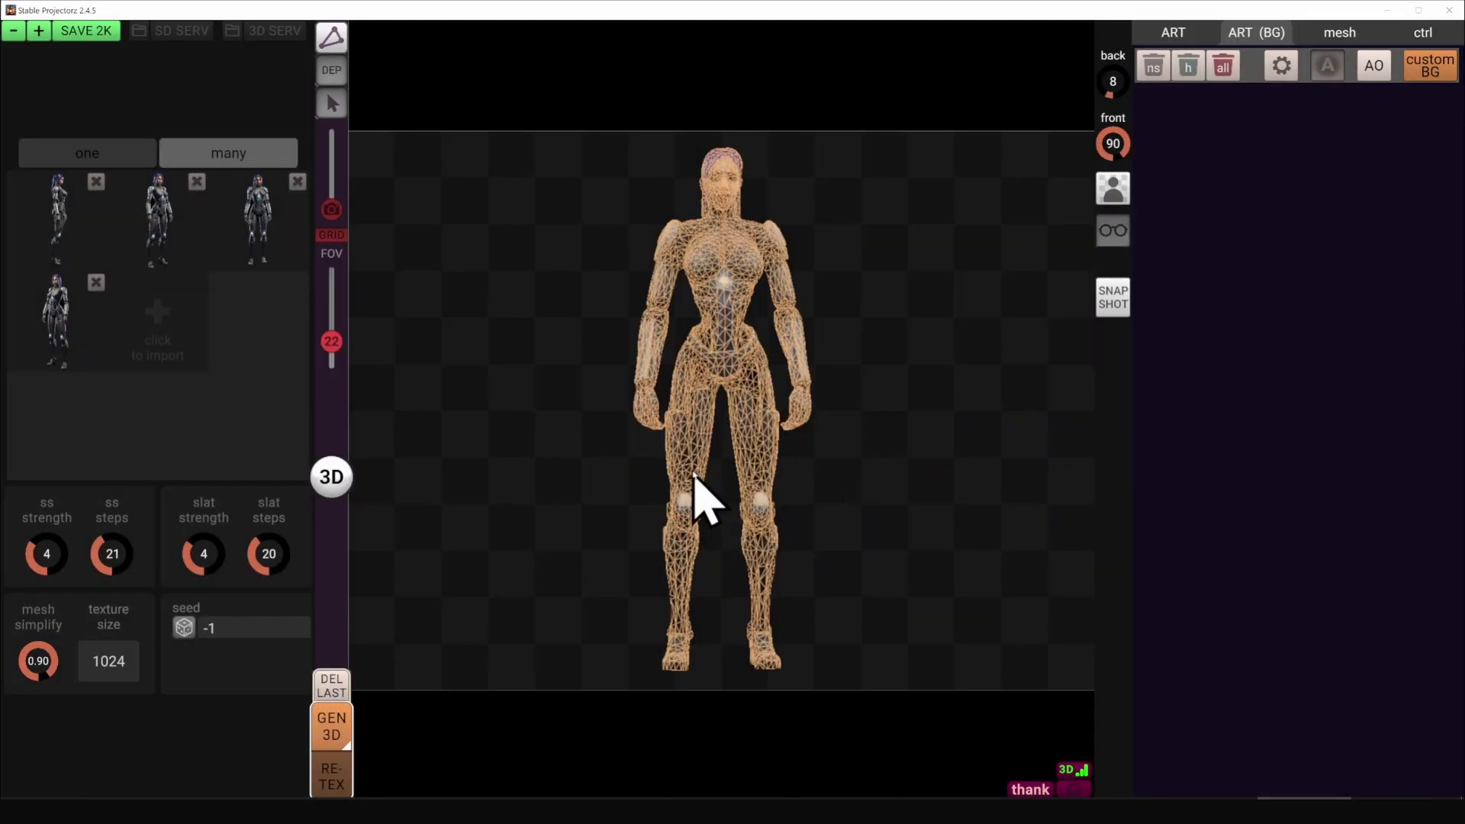
{"action": "mouse_move", "coordinate": [350, 482]}
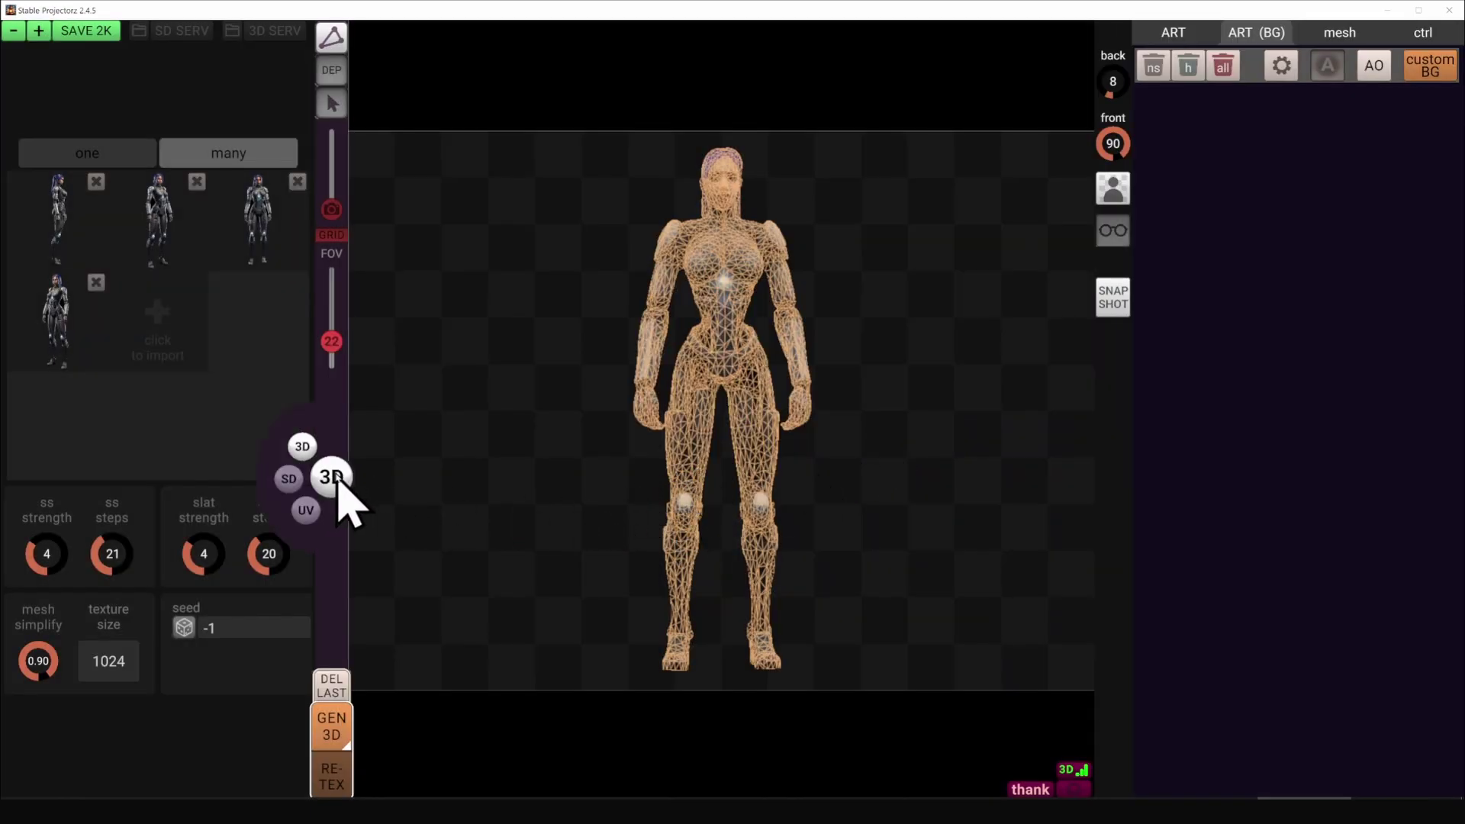
{"action": "left_click", "coordinate": [303, 517]}
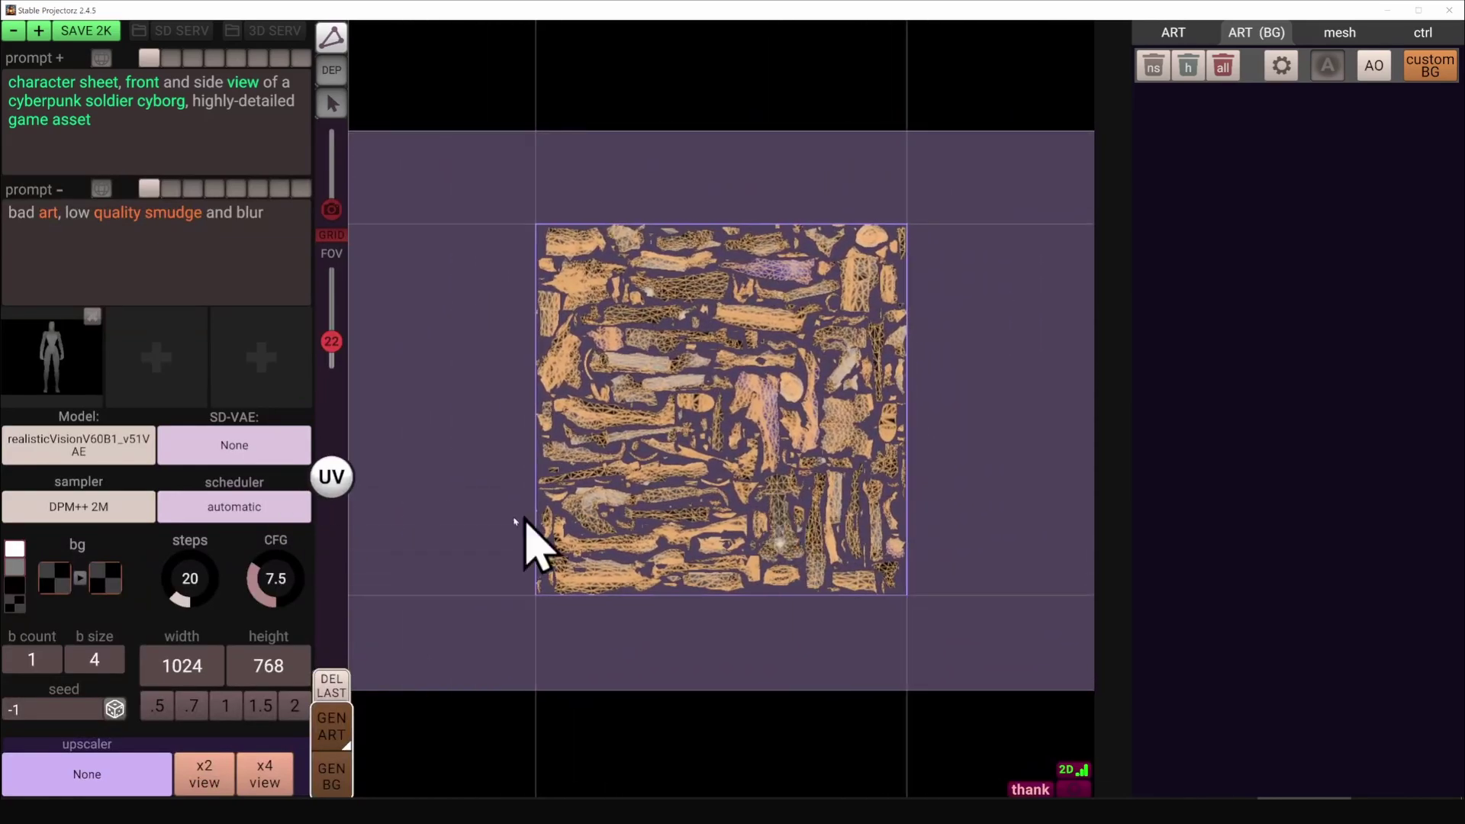
- Switch to the Stable Diffusion view, set the output size to 512 by 512 and orbit around the character
{"action": "mouse_move", "coordinate": [339, 489]}
{"action": "left_click", "coordinate": [291, 481]}
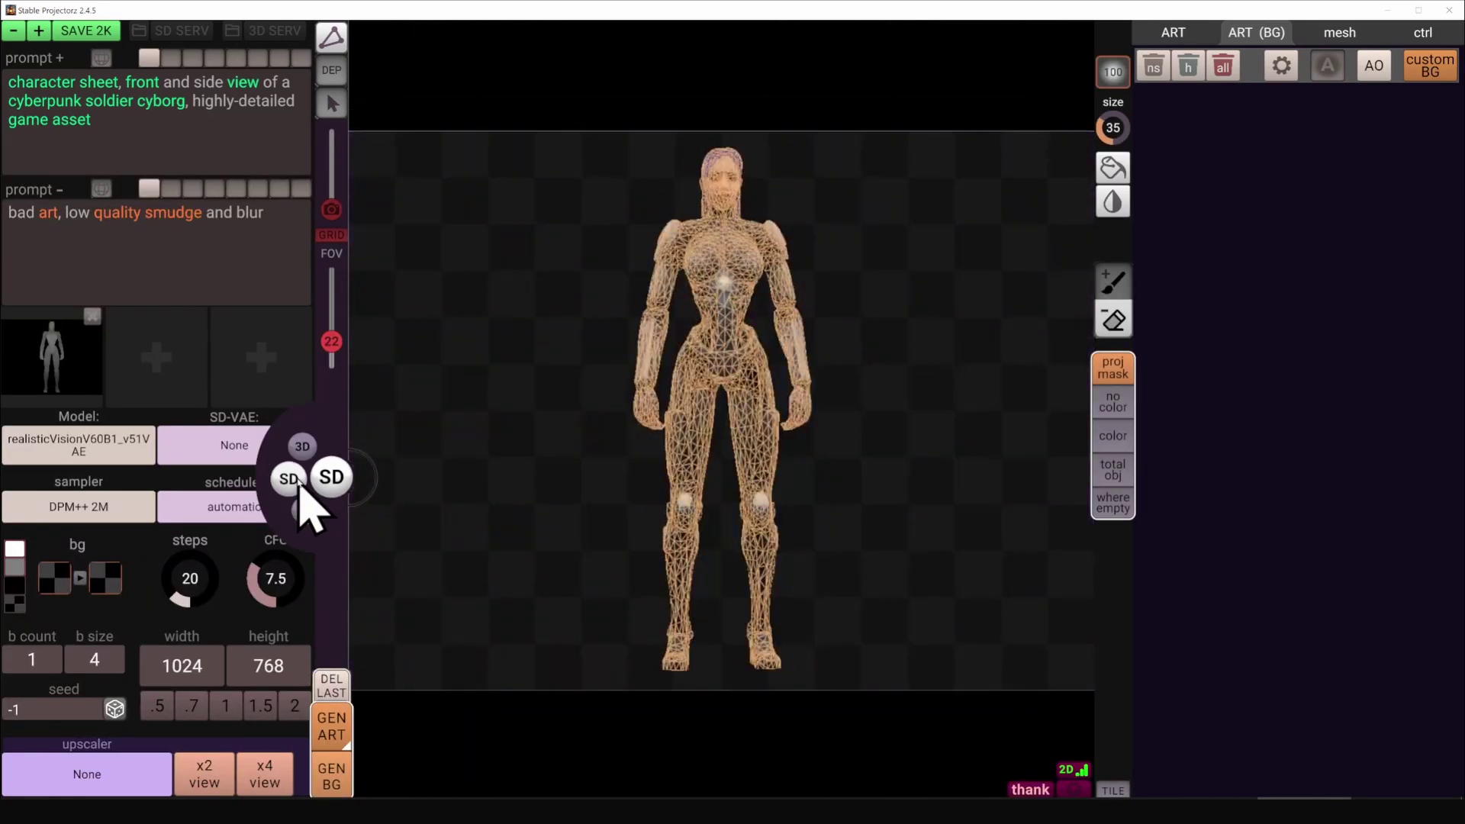
{"action": "left_click", "coordinate": [157, 706]}
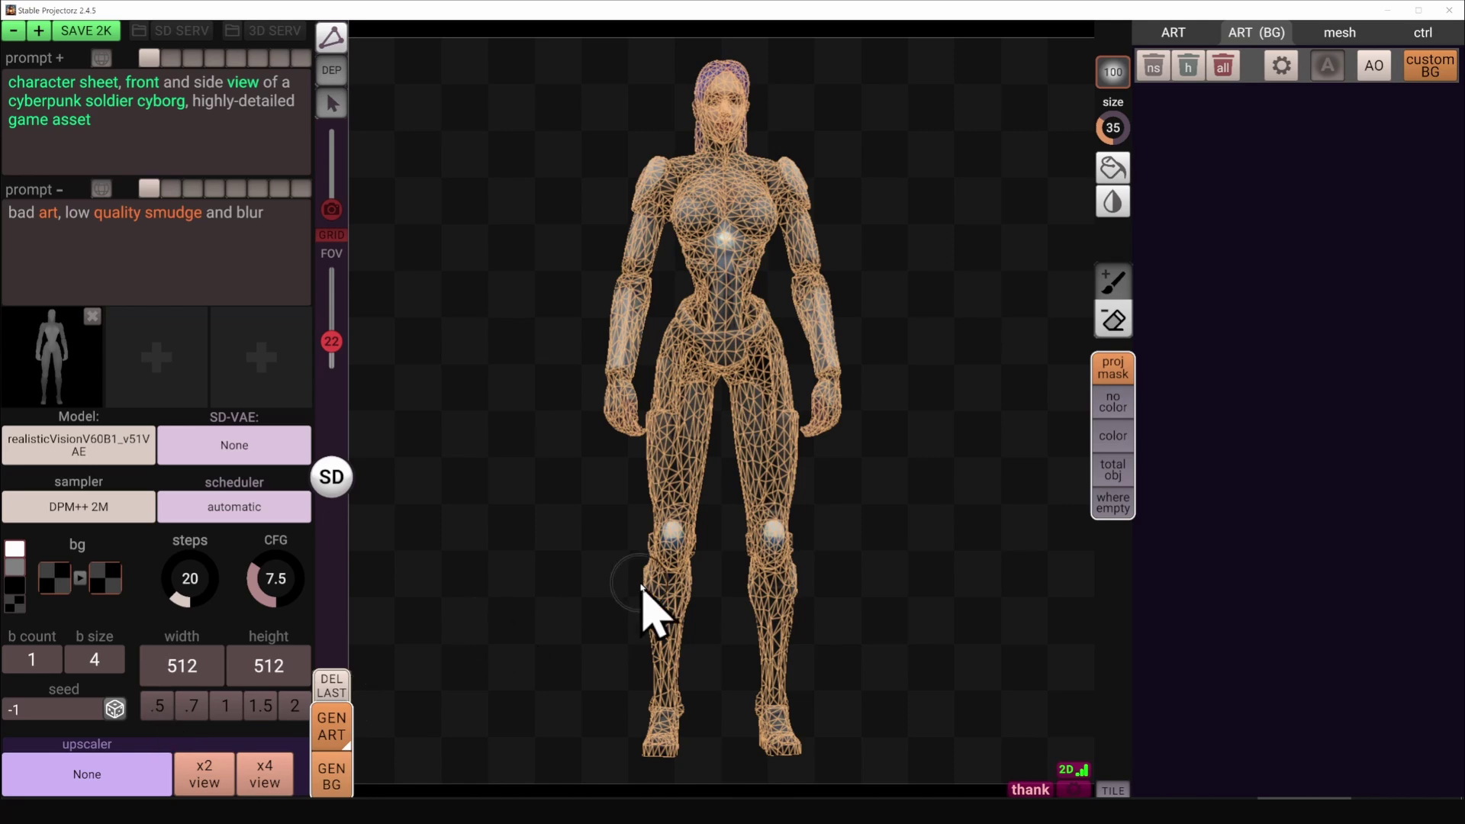
{"action": "mouse_move", "coordinate": [670, 583]}
{"action": "right_mouse_down"}
{"action": "mouse_move", "coordinate": [737, 553]}
{"action": "mouse_move", "coordinate": [963, 582]}
{"action": "mouse_move", "coordinate": [1067, 562]}
{"action": "mouse_move", "coordinate": [1184, 589]}
{"action": "right_mouse_up"}
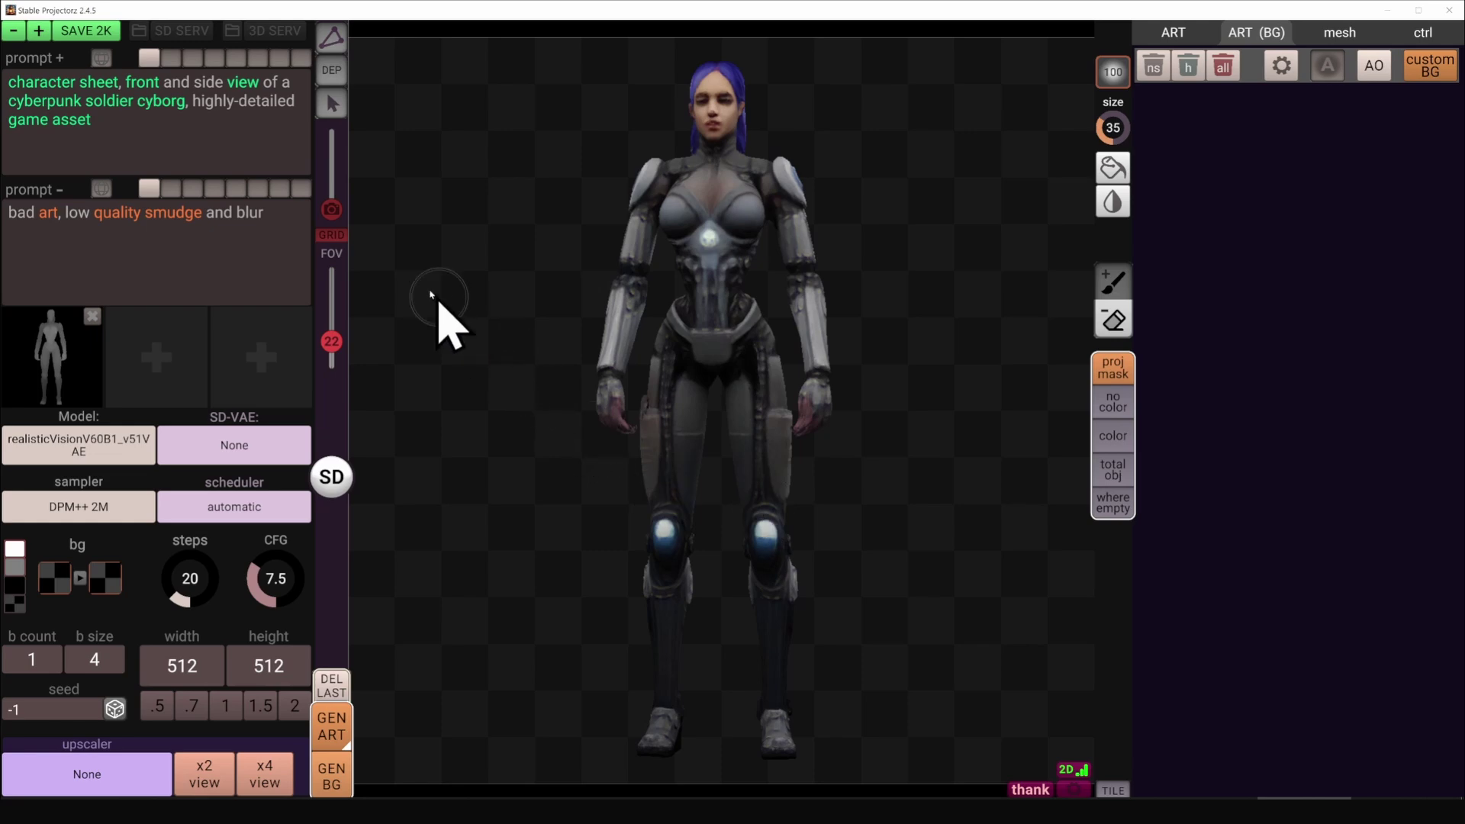
- Raise the camera count to four, sort the camera views and set the image width to 768
{"action": "left_click_drag", "start_coordinate": [337, 218], "coordinate": [340, 172]}
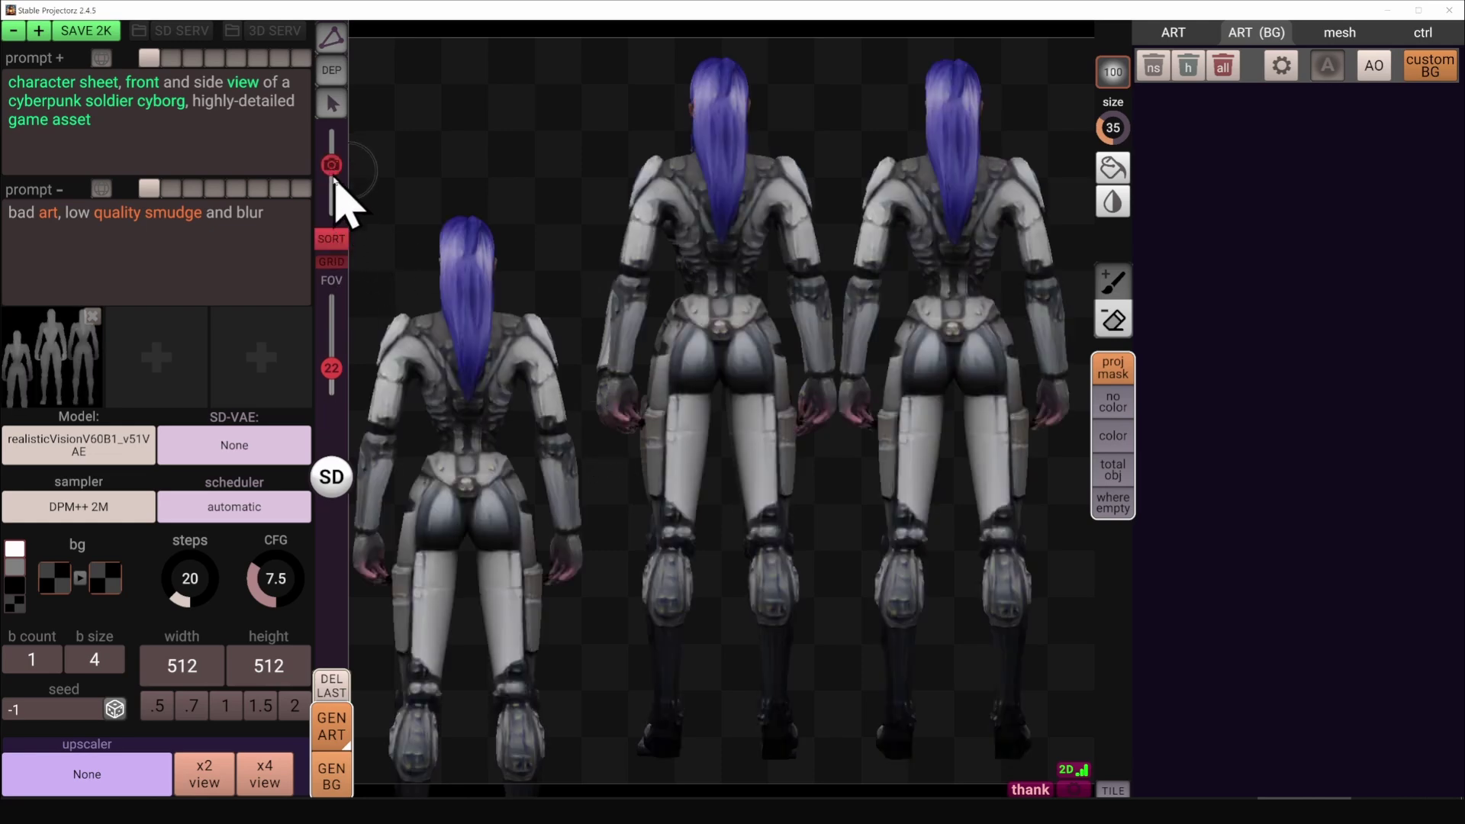
{"action": "left_click", "coordinate": [330, 242]}
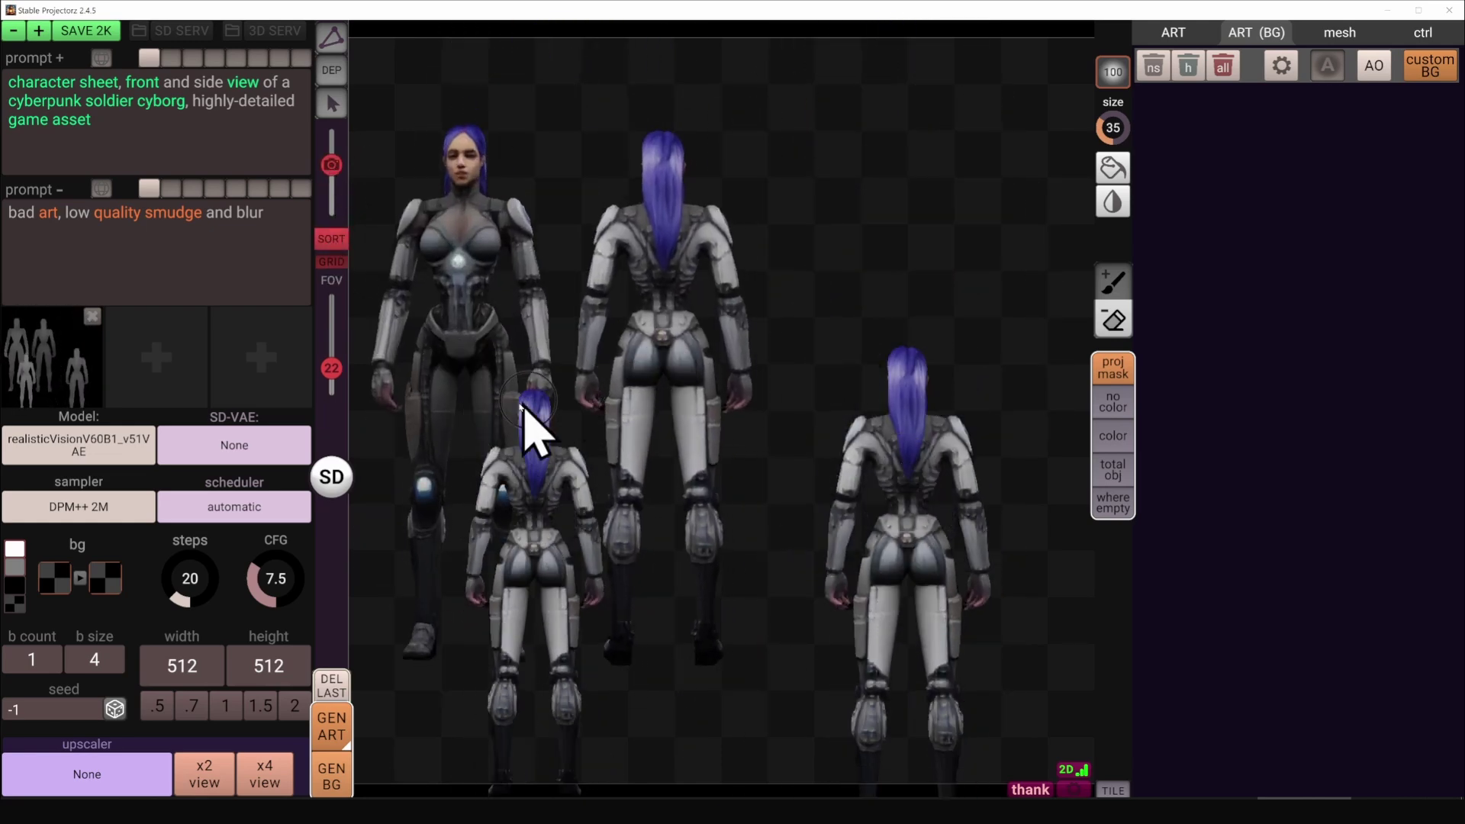
{"action": "left_click", "coordinate": [202, 666]}
{"action": "type", "text": "768"}
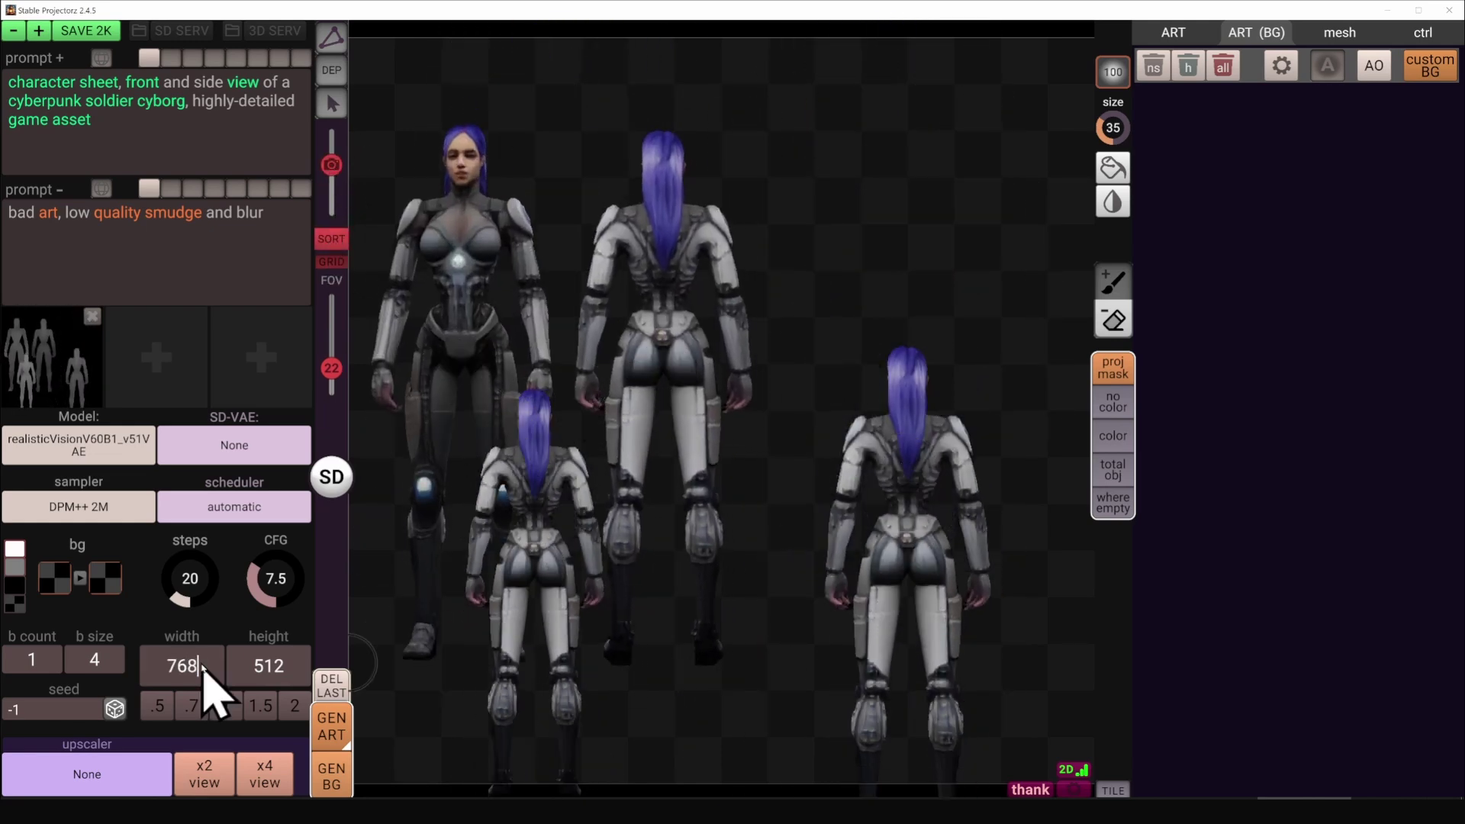
{"action": "key", "text": "Return"}
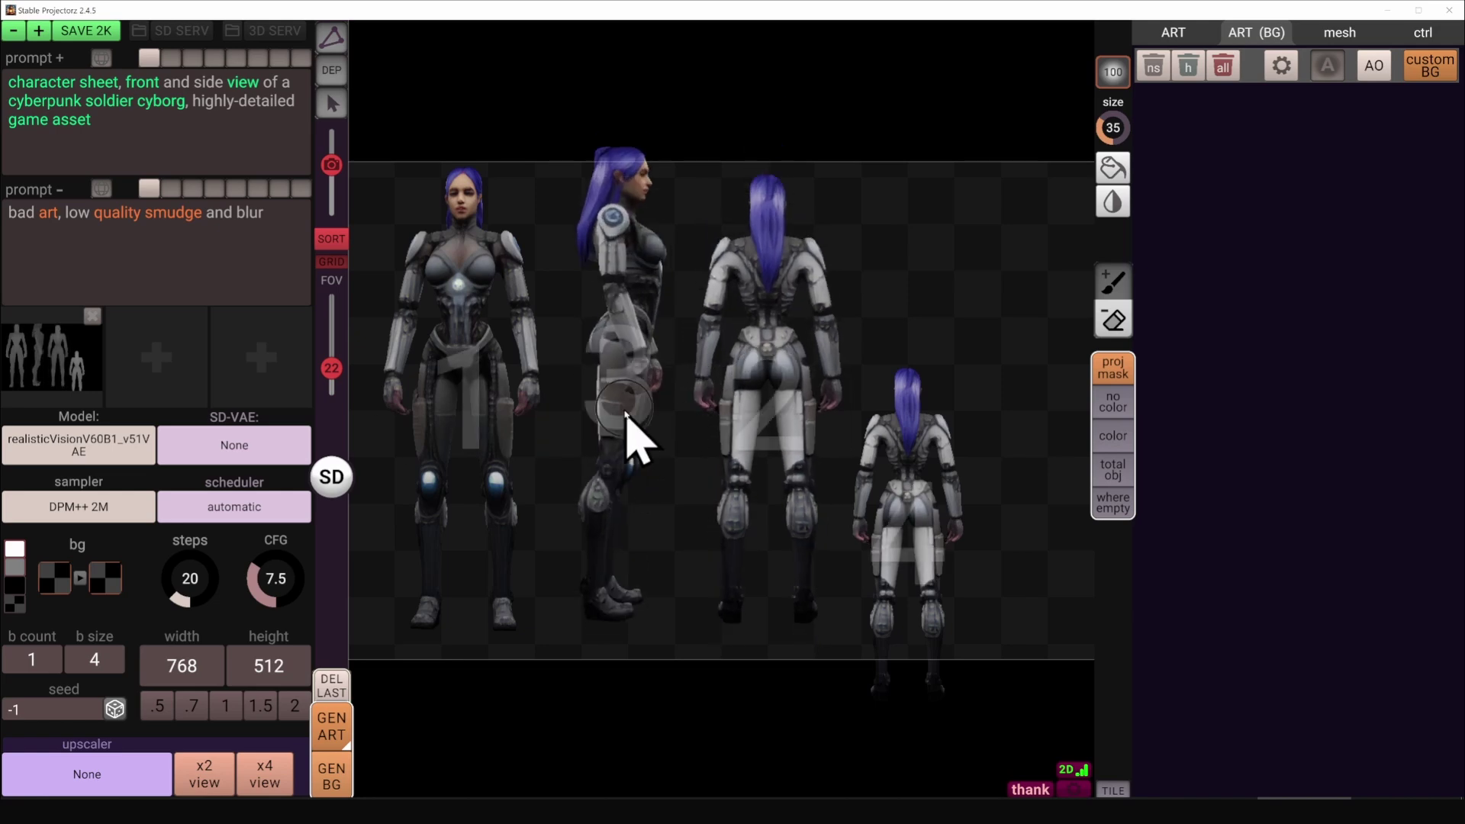
- Line up the fourth camera's figure with the other three views and set the image width to 1024
{"action": "scroll", "coordinate": [757, 433], "scroll_direction": "up", "scroll_amount": 1}
{"action": "middle_click_drag", "start_coordinate": [916, 532], "coordinate": [981, 405]}
{"action": "scroll", "coordinate": [982, 404], "scroll_direction": "up", "scroll_amount": 3}
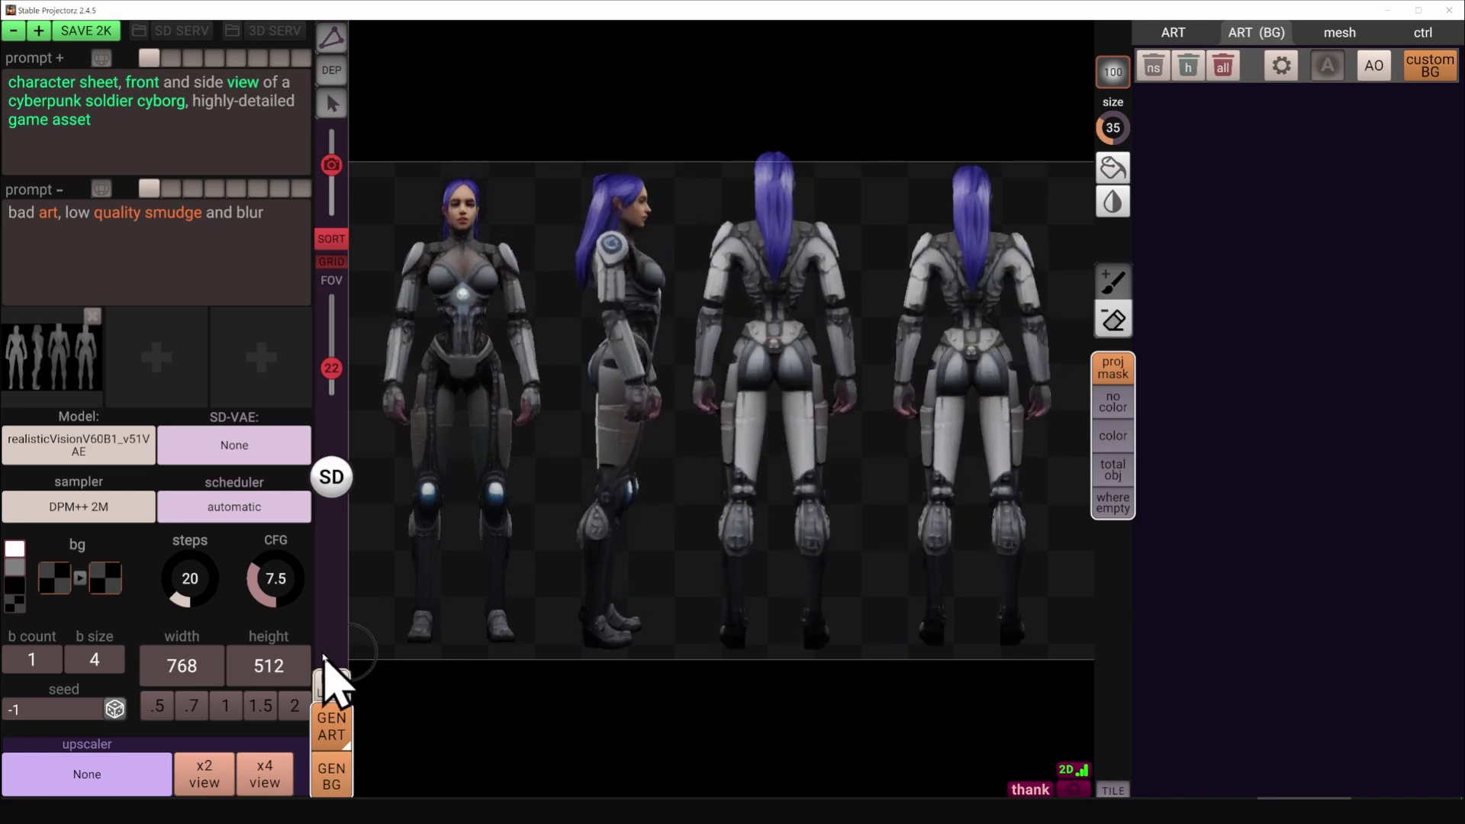
{"action": "type", "text": "24"}
{"action": "key", "text": "Return"}
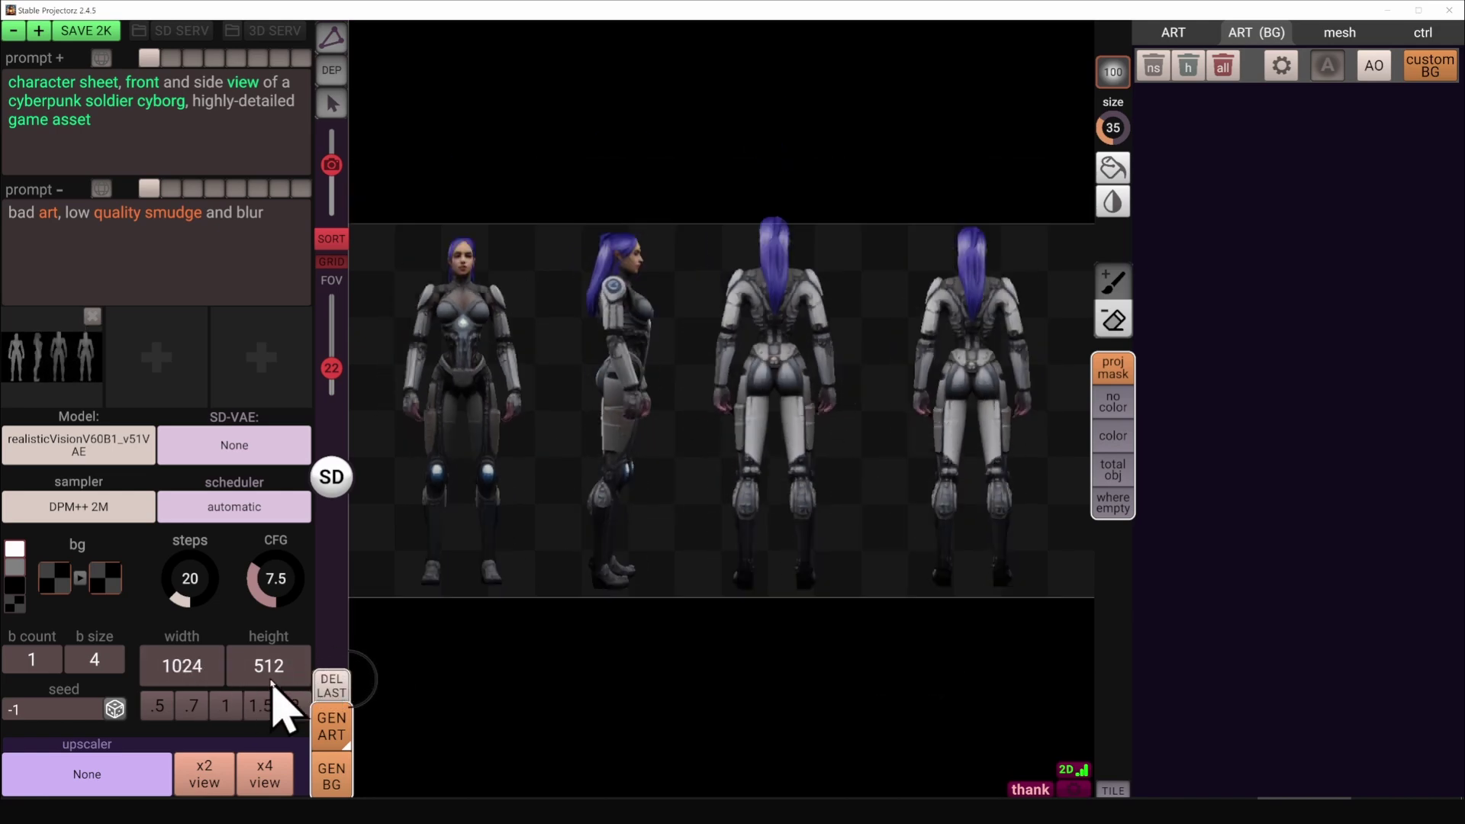
- Set the image height to 786 and arrange the third and fourth cameras as a centred back view and an opposite side view
{"action": "left_click", "coordinate": [281, 677]}
{"action": "type", "text": "786"}
{"action": "key", "text": "Return"}
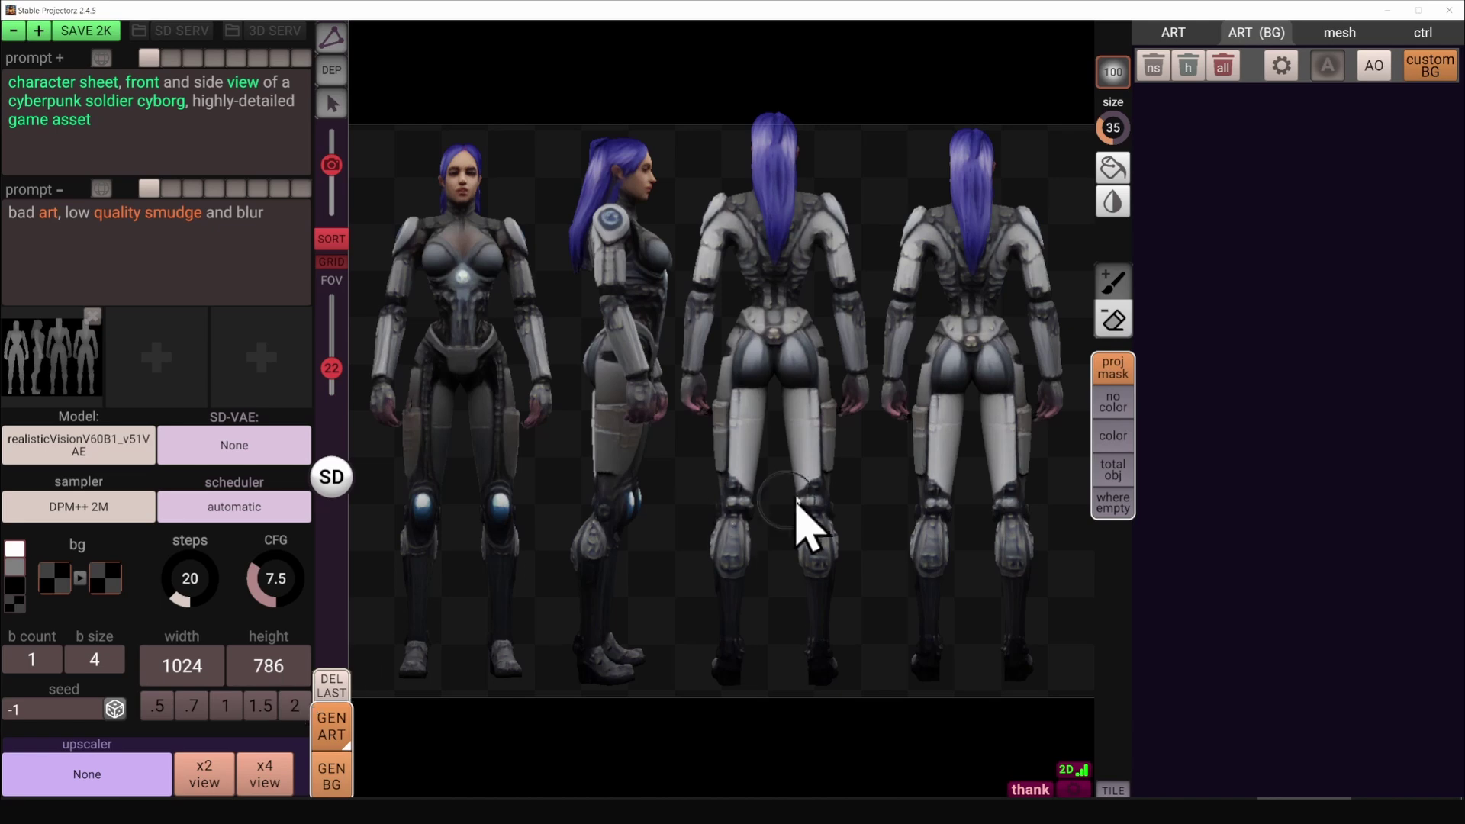
{"action": "scroll", "coordinate": [796, 497], "scroll_direction": "down", "scroll_amount": 1}
{"action": "left_click_drag", "start_coordinate": [1000, 488], "coordinate": [1214, 490], "text": "alt"}
{"action": "middle_click_drag", "start_coordinate": [772, 490], "coordinate": [794, 498]}
{"action": "scroll", "coordinate": [465, 519], "scroll_direction": "up", "scroll_amount": 1}
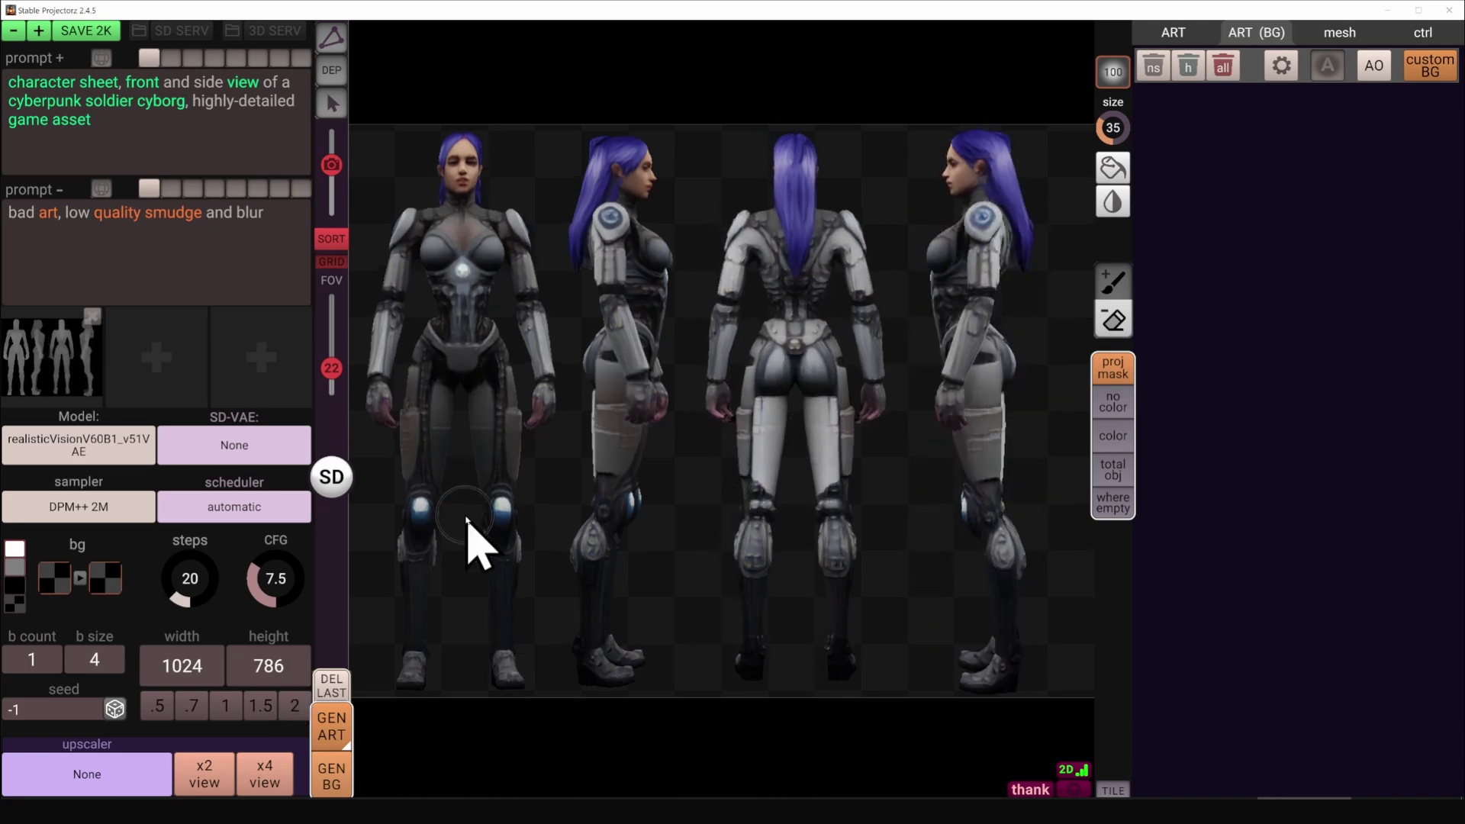
- Change both background gradient colours to the plain grey #717171 and fine-tune the framing of the figures
{"action": "left_click", "coordinate": [60, 579]}
{"action": "left_click_drag", "start_coordinate": [138, 577], "coordinate": [105, 591]}
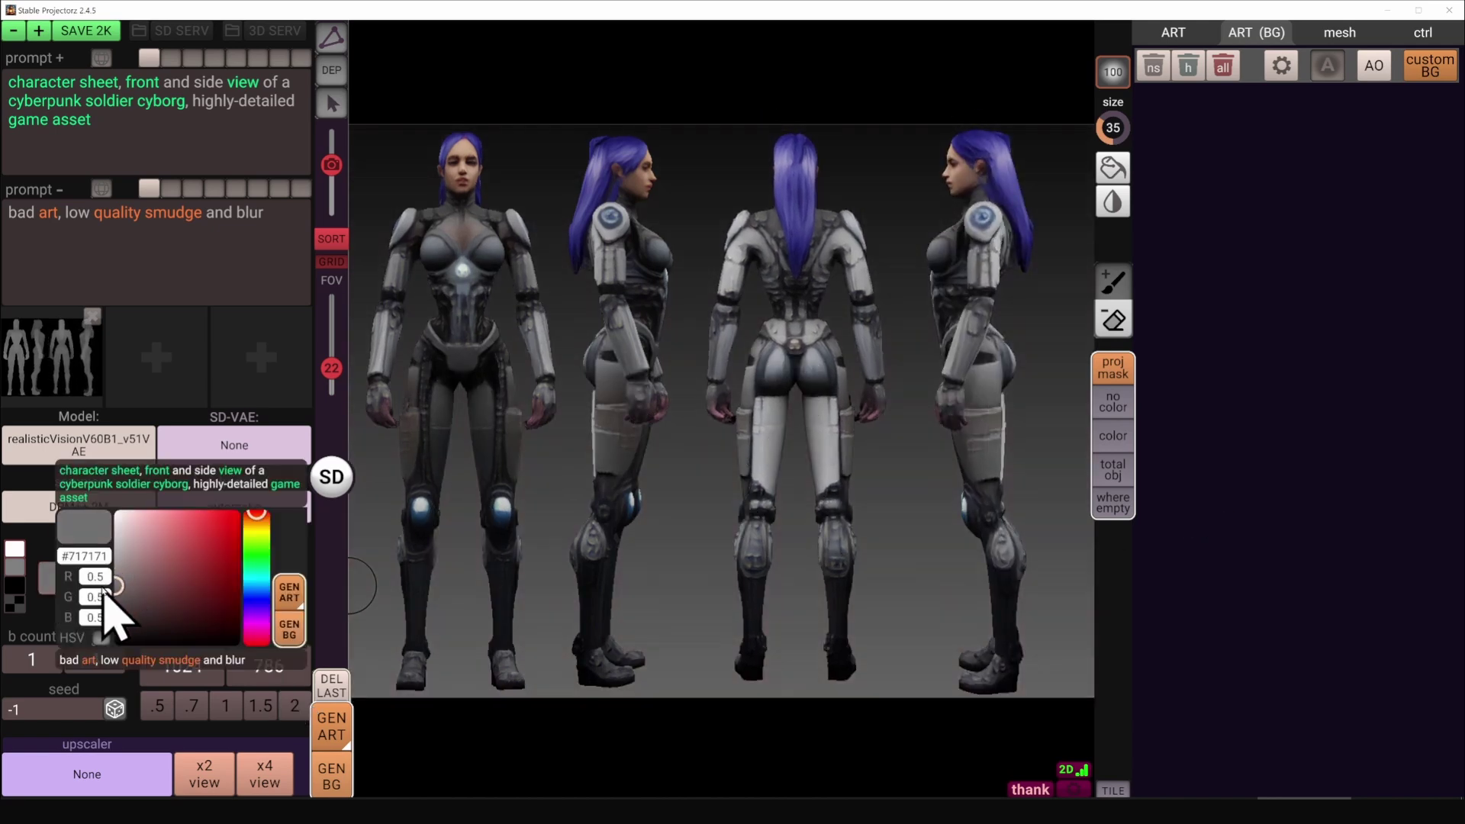
{"action": "left_click", "coordinate": [79, 581]}
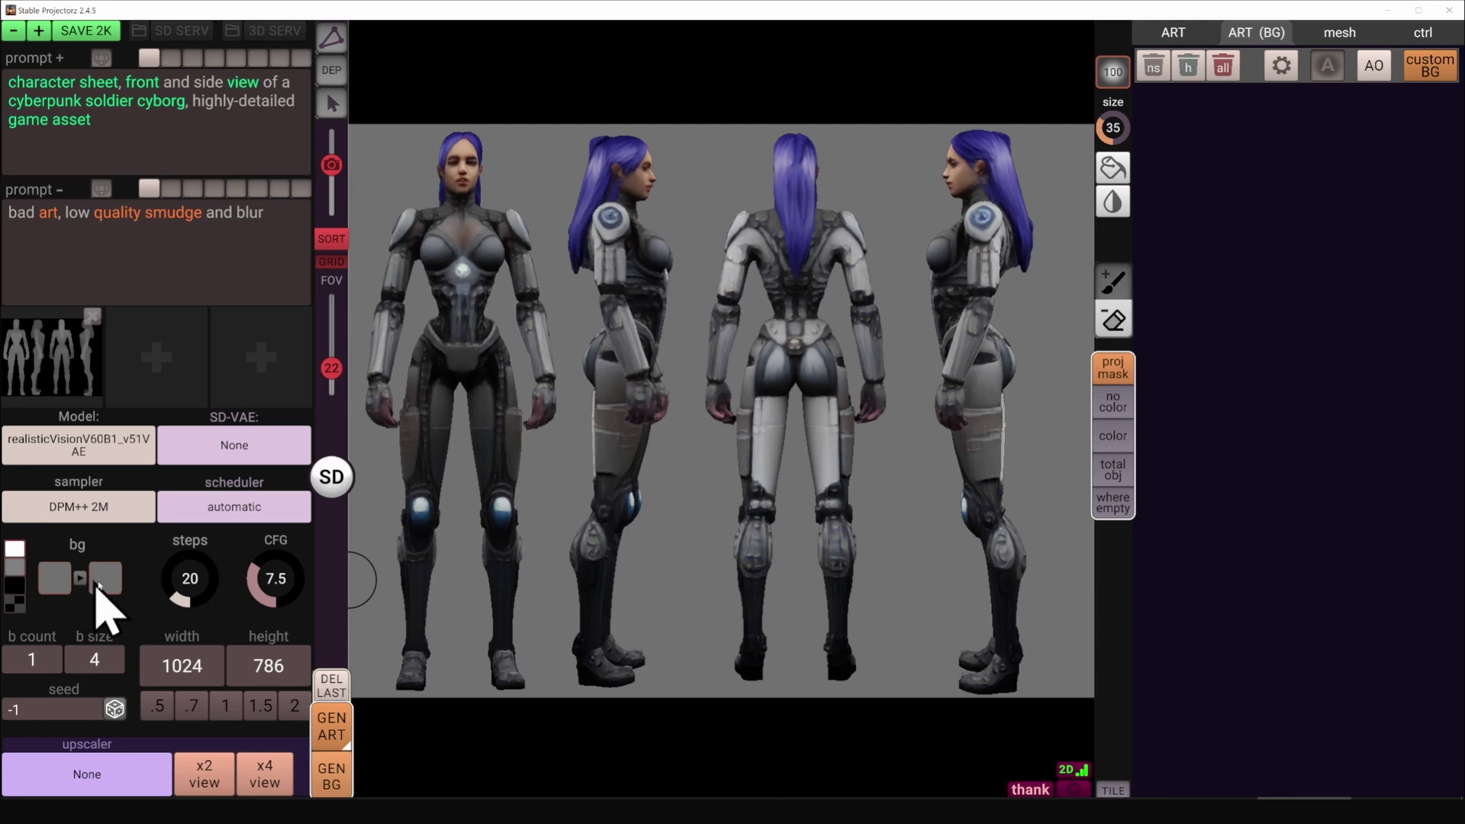
{"action": "scroll", "coordinate": [458, 523], "scroll_direction": "up", "scroll_amount": 1}
{"action": "scroll", "coordinate": [766, 488], "scroll_direction": "up", "scroll_amount": 2}
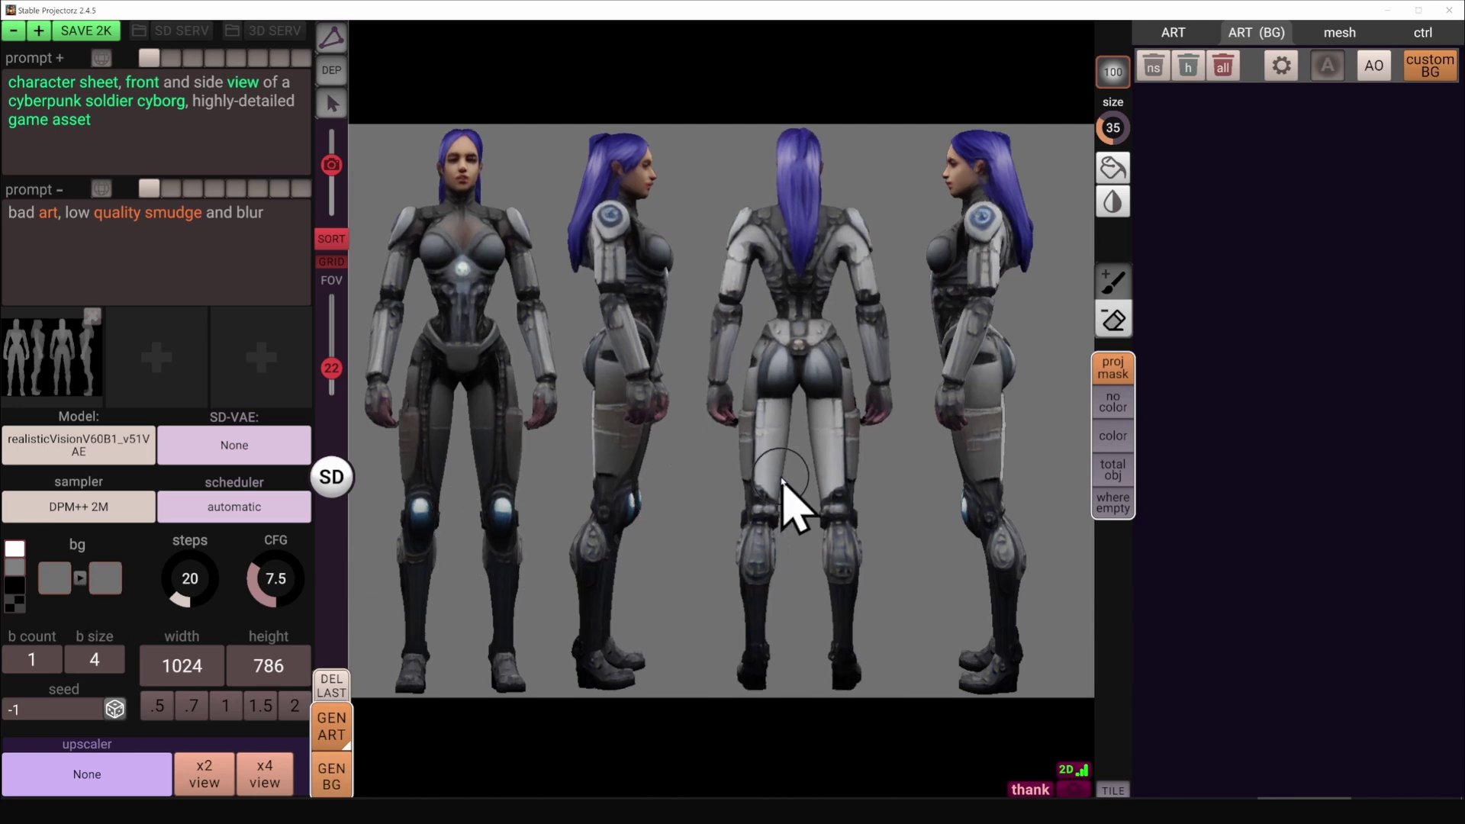
- Switch to total object masking with re-do 52 and blur 0.0, and generate new art across the four views
{"action": "left_click", "coordinate": [1112, 469]}
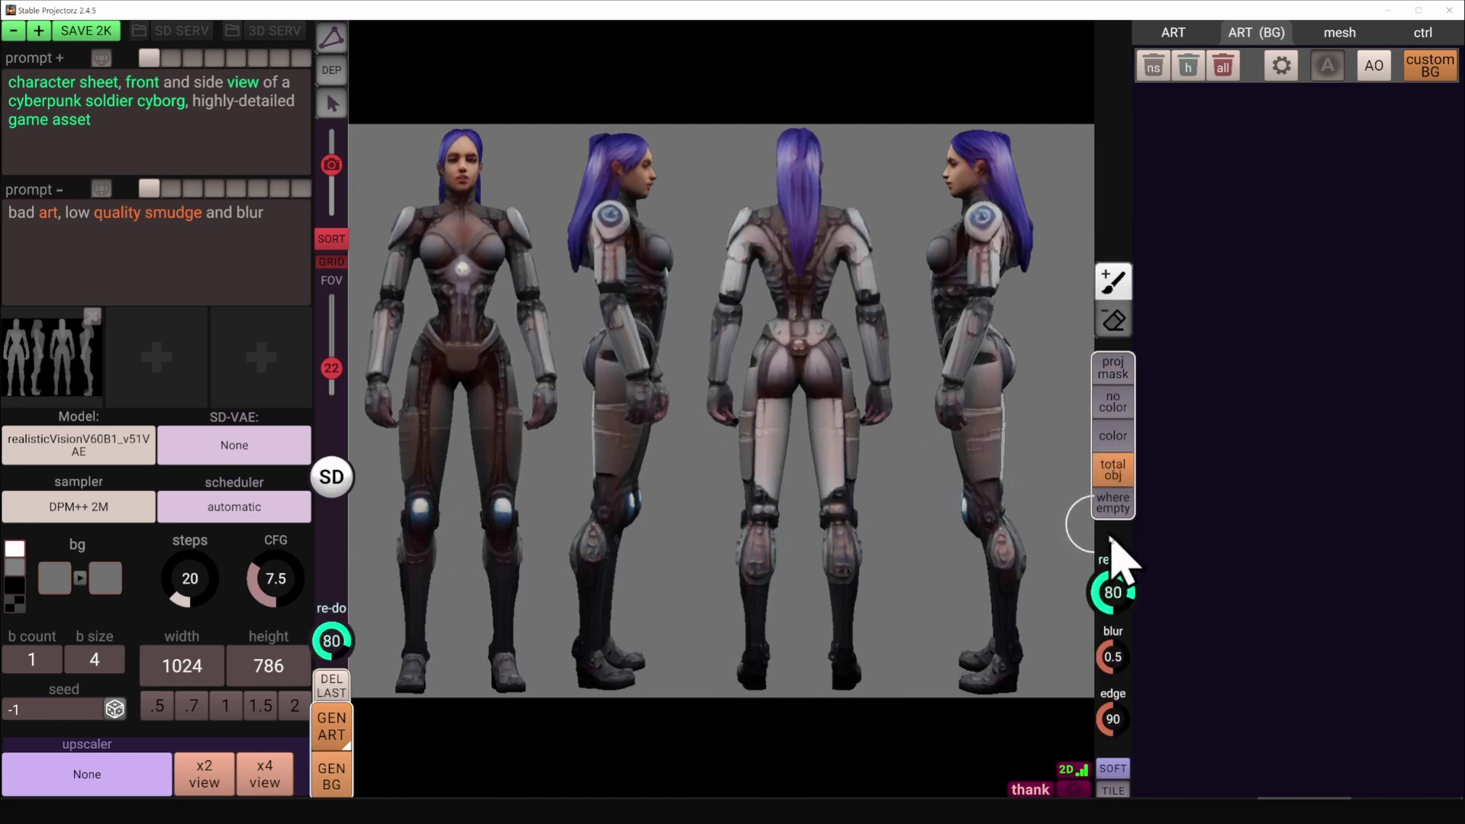
{"action": "left_click_drag", "start_coordinate": [1109, 589], "coordinate": [1086, 602]}
{"action": "left_click_drag", "start_coordinate": [1112, 658], "coordinate": [1013, 711]}
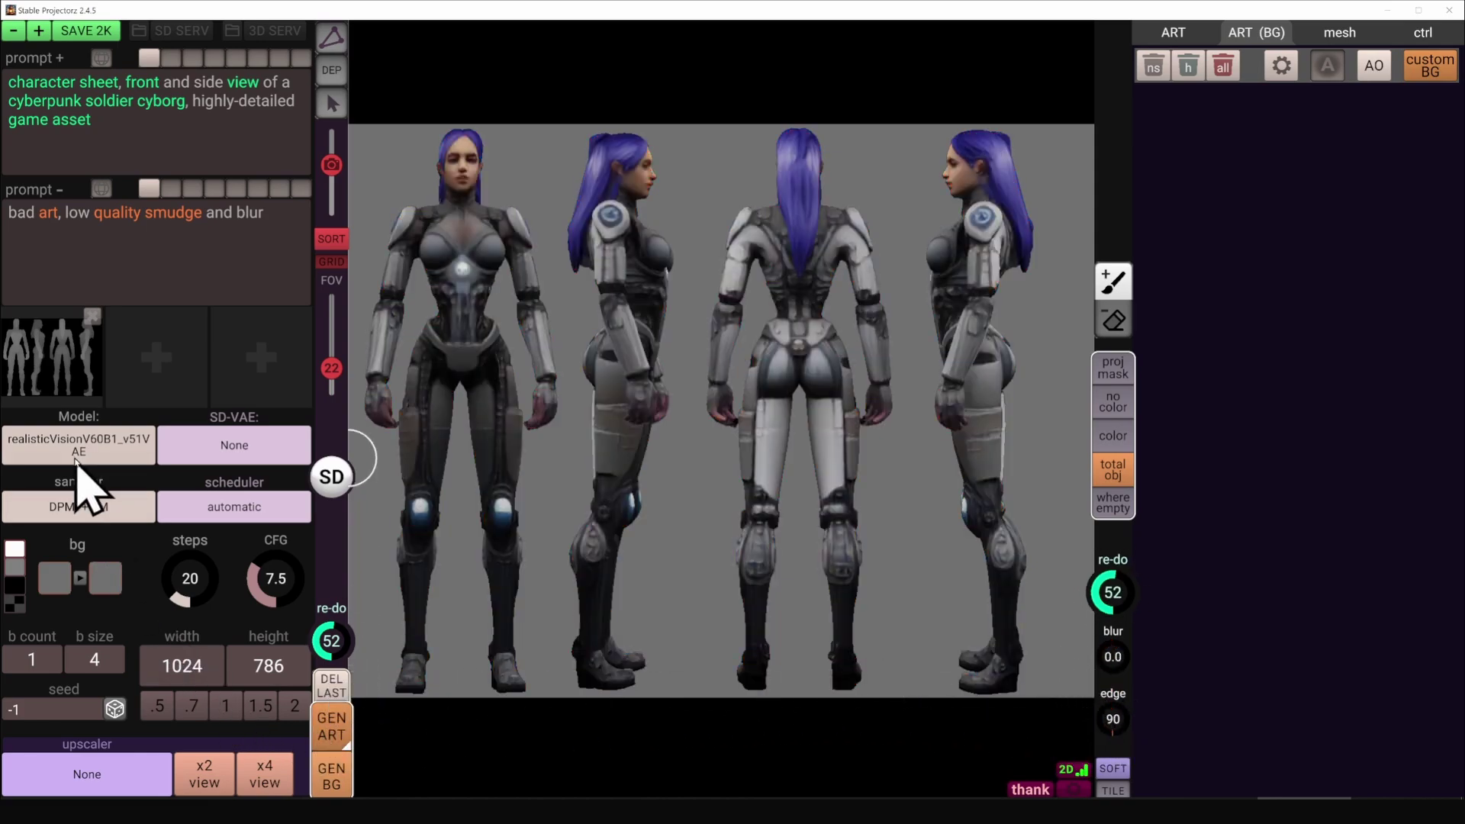
{"action": "mouse_move", "coordinate": [53, 366]}
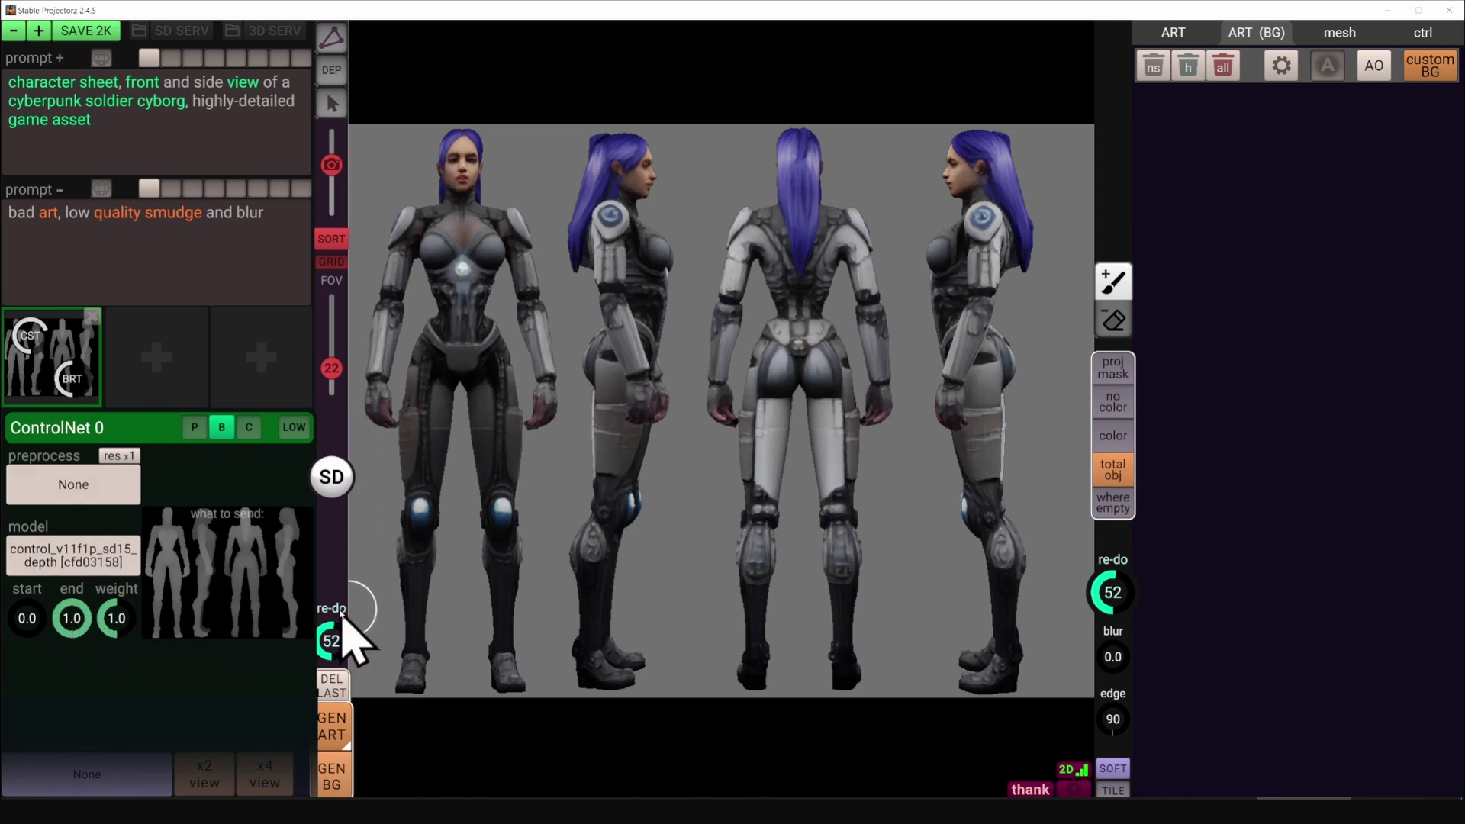
{"action": "left_click", "coordinate": [336, 732]}
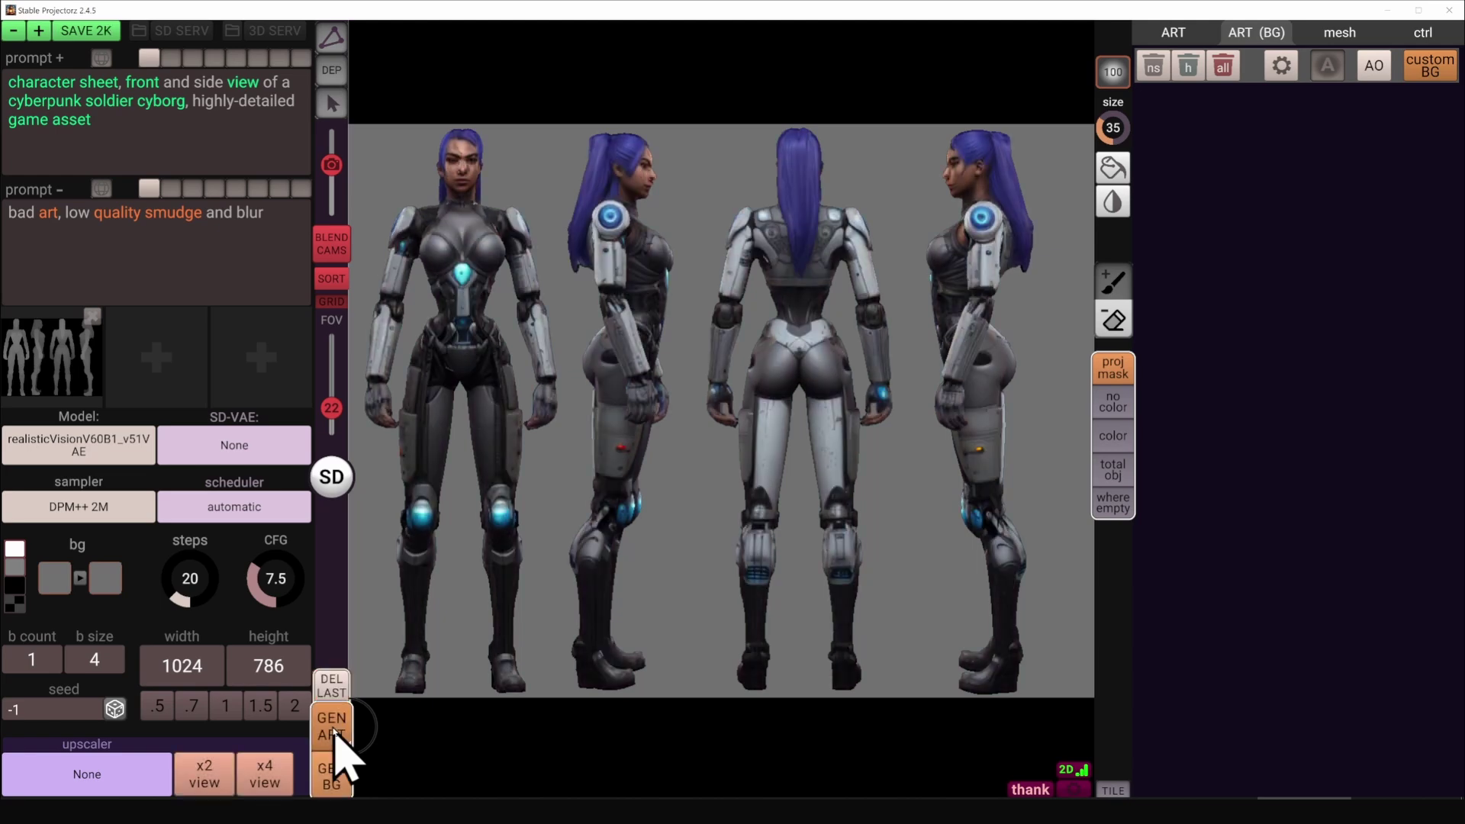
- Compare the newly generated four-view art variants and select the dark grey suit with glowing blue knees
{"action": "left_click", "coordinate": [1189, 33]}
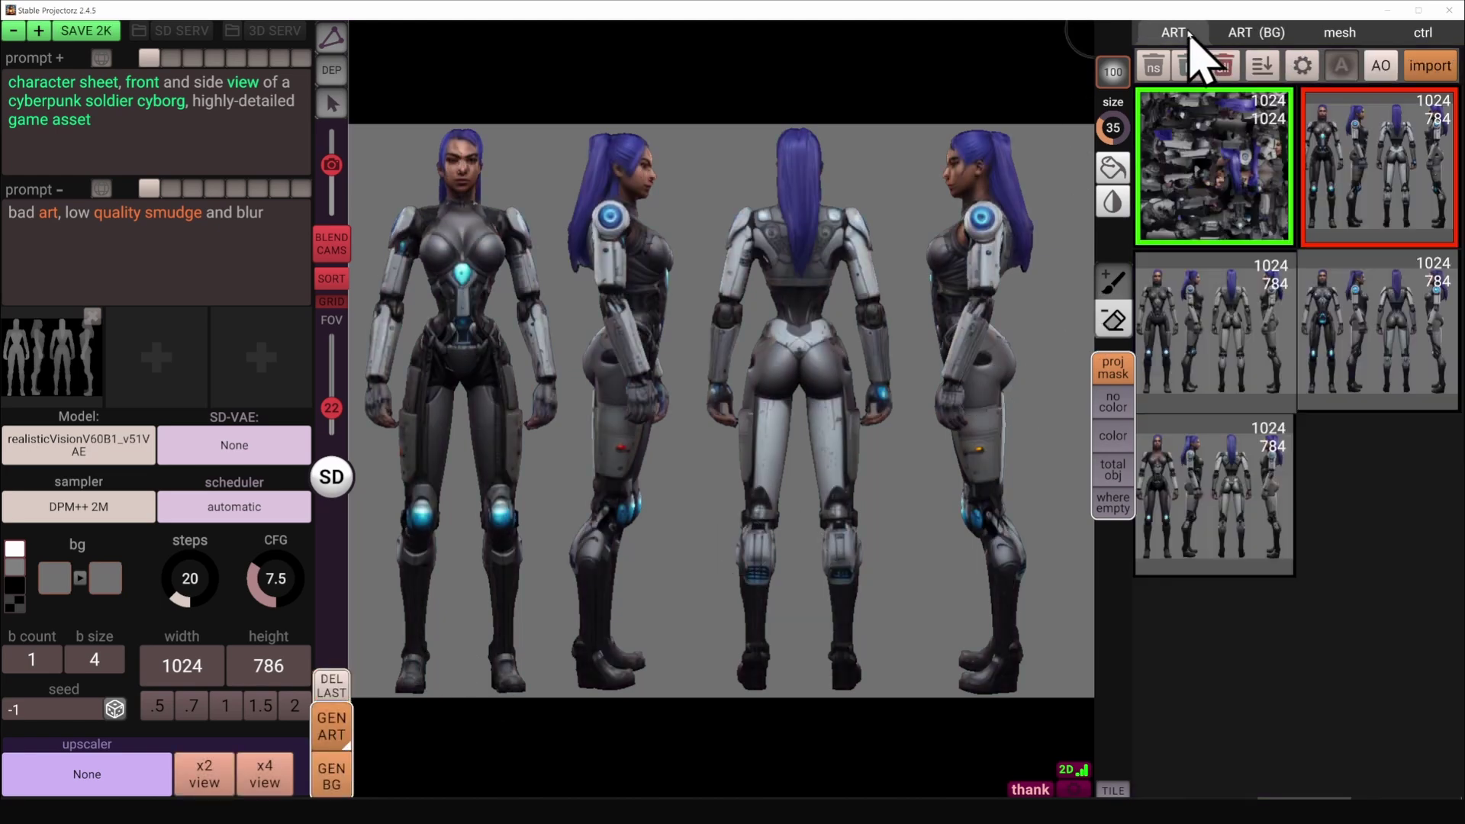
{"action": "left_click", "coordinate": [1246, 322]}
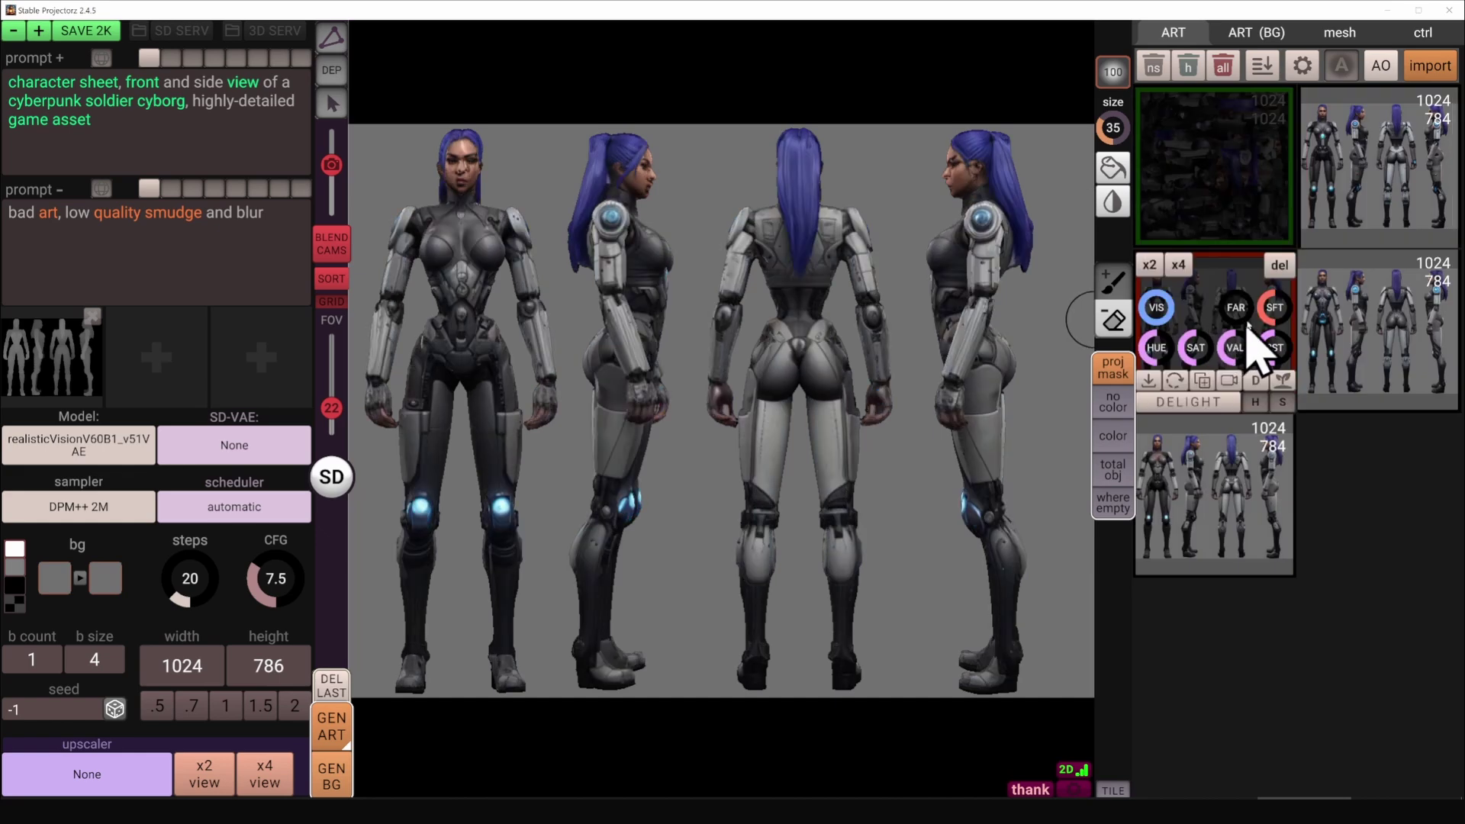
{"action": "left_click", "coordinate": [1376, 311]}
{"action": "left_click", "coordinate": [1220, 496]}
{"action": "mouse_move", "coordinate": [1203, 386]}
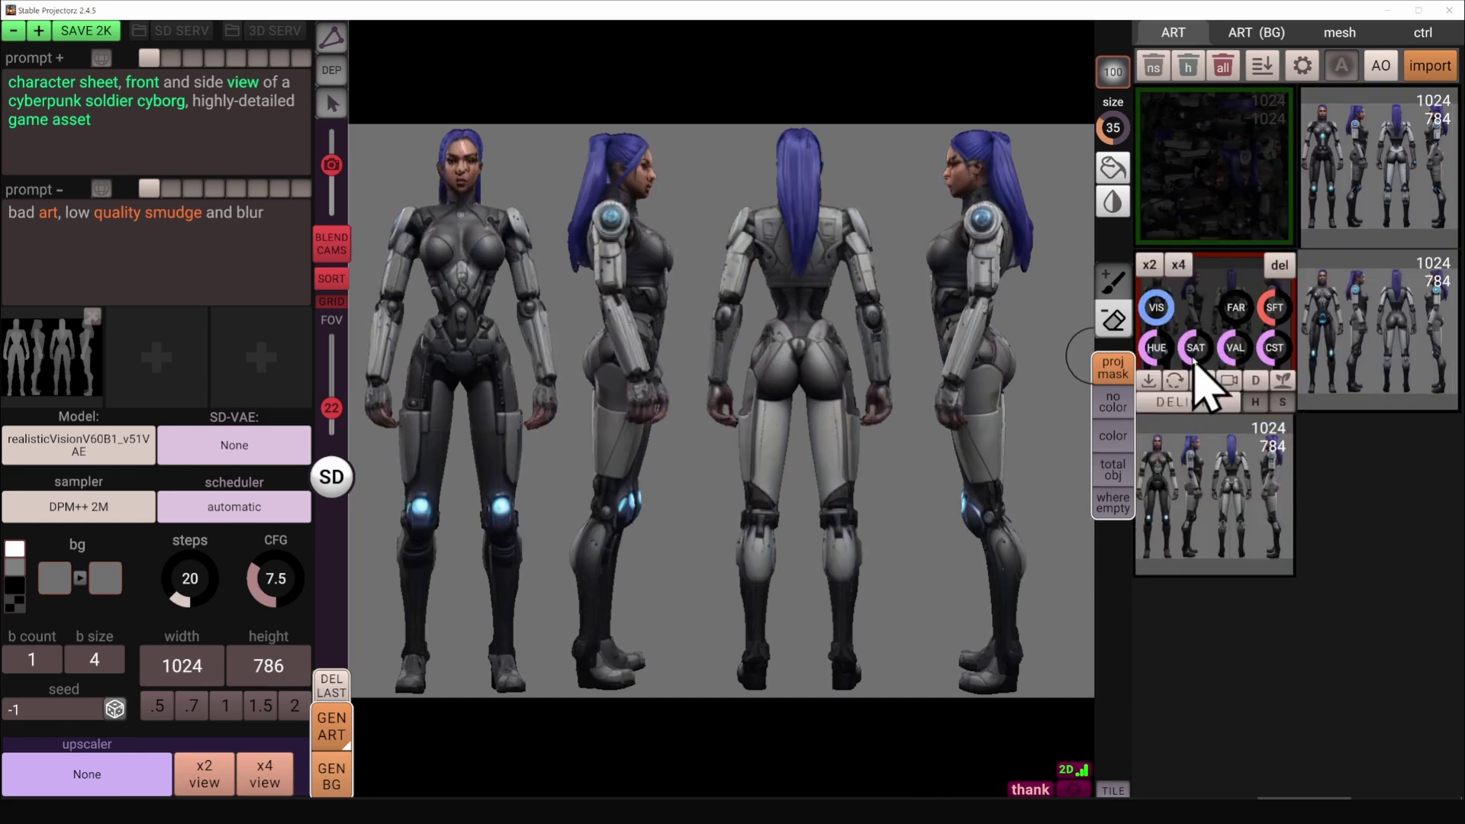
- Start blending the camera projections in a single view, set the image size to 768 by 768 and choose camera 3
{"action": "left_click", "coordinate": [353, 250]}
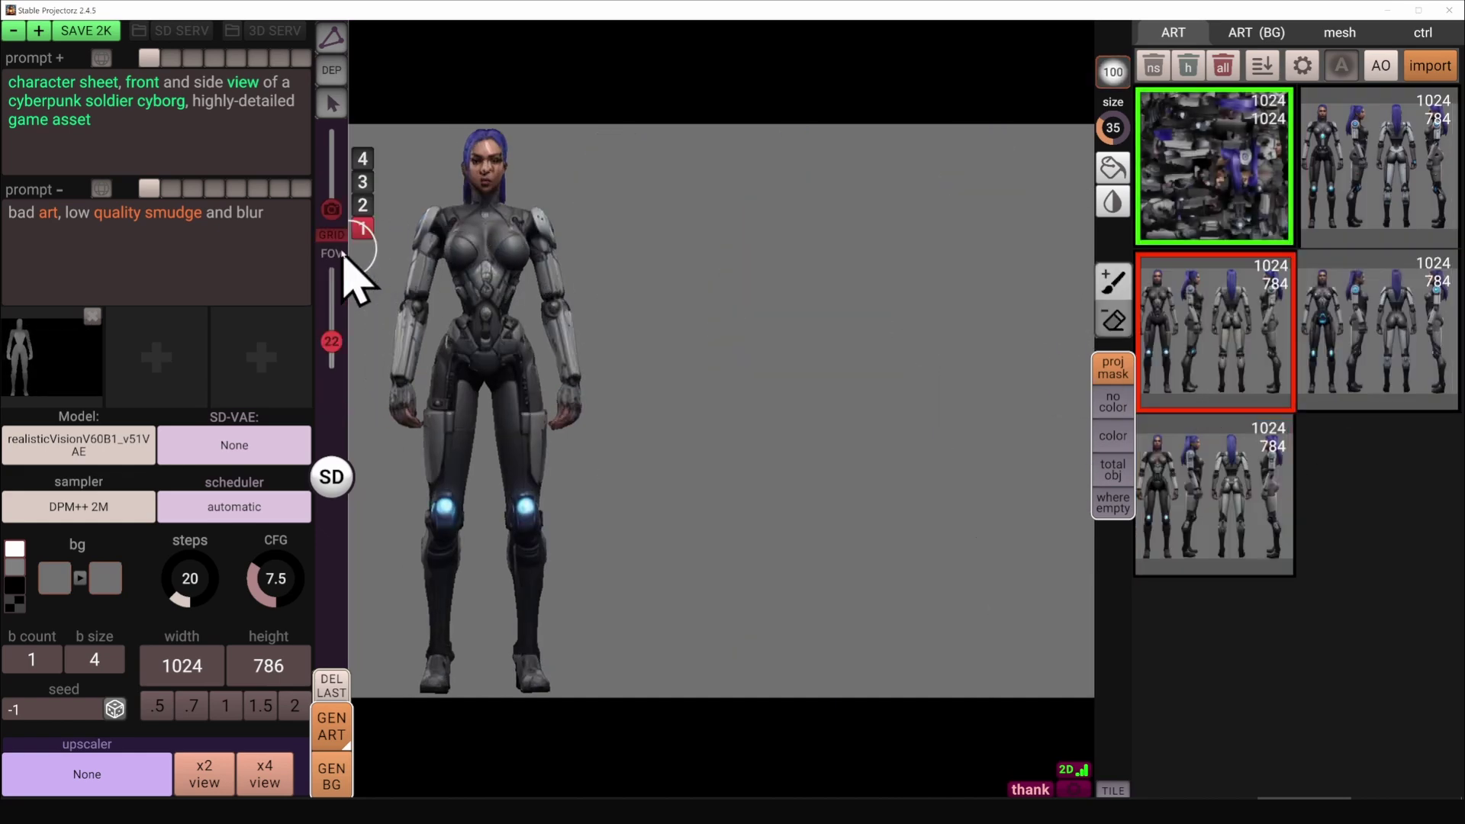
{"action": "left_click", "coordinate": [192, 705]}
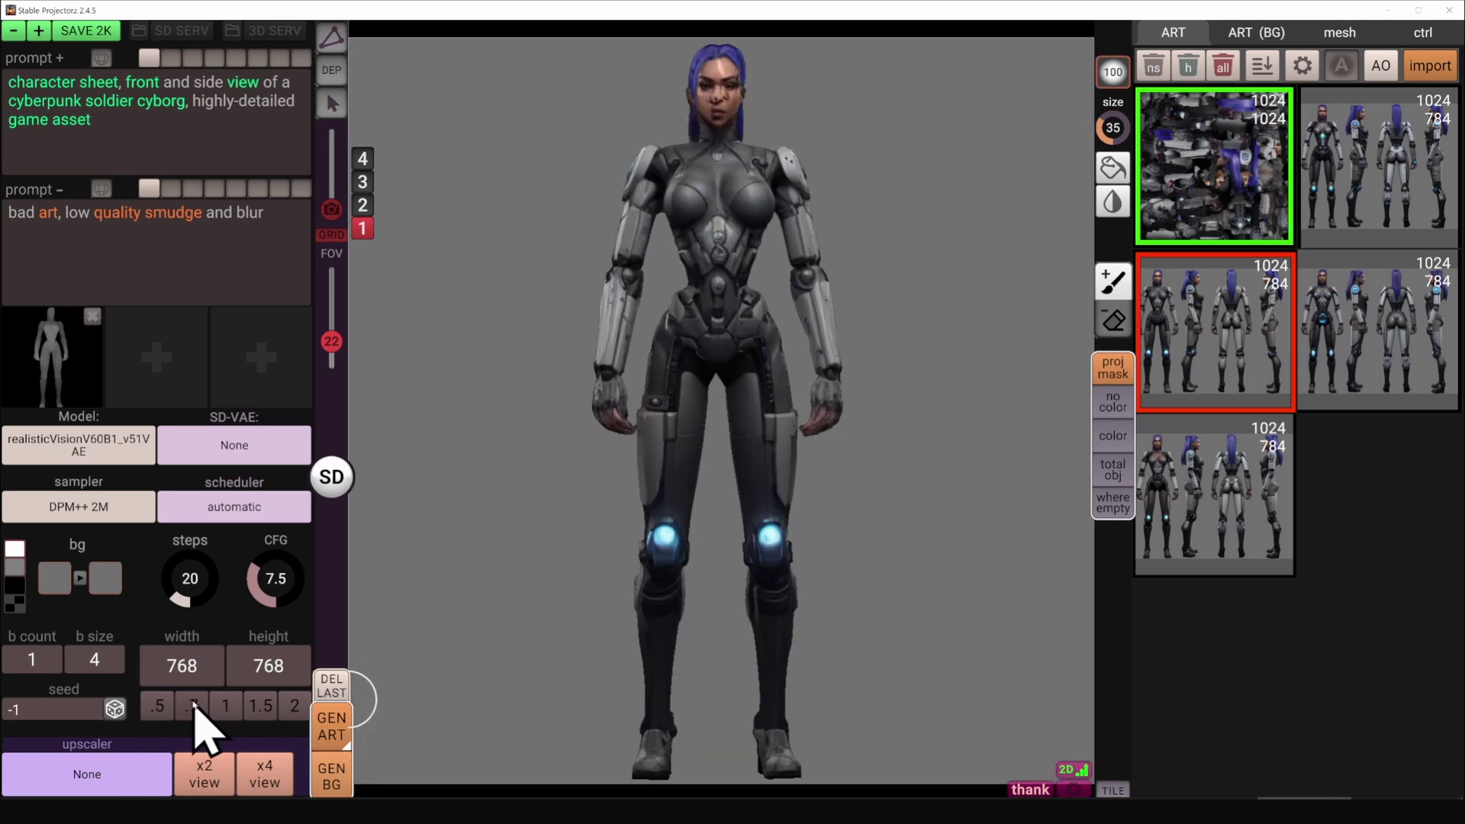
{"action": "key", "text": "4"}
{"action": "key", "text": "3"}
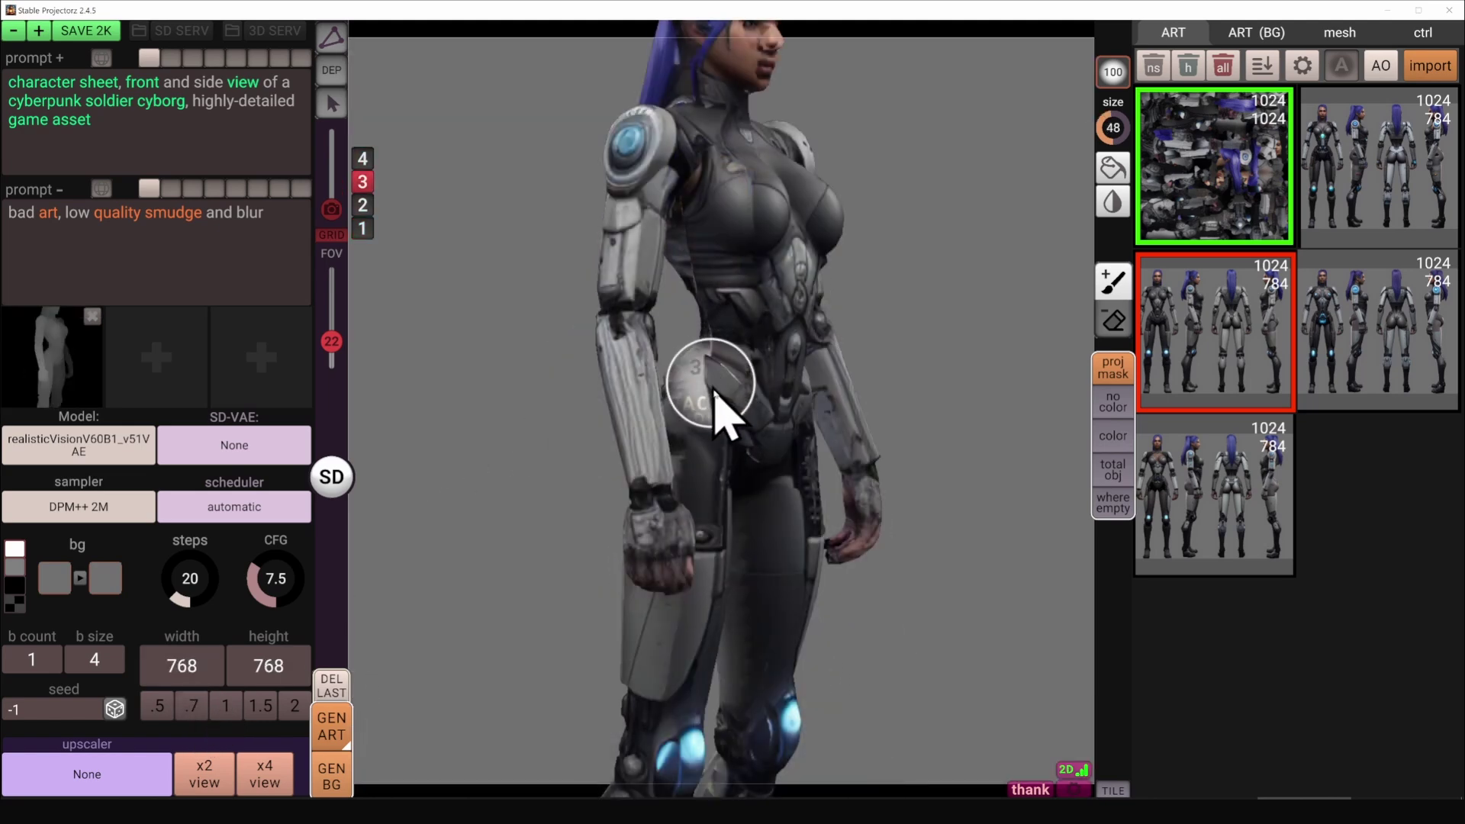
- Adjust the brush size and paint camera 4's projection onto the outer knee and calf to blend the views
{"action": "key", "text": "bracketleft"}
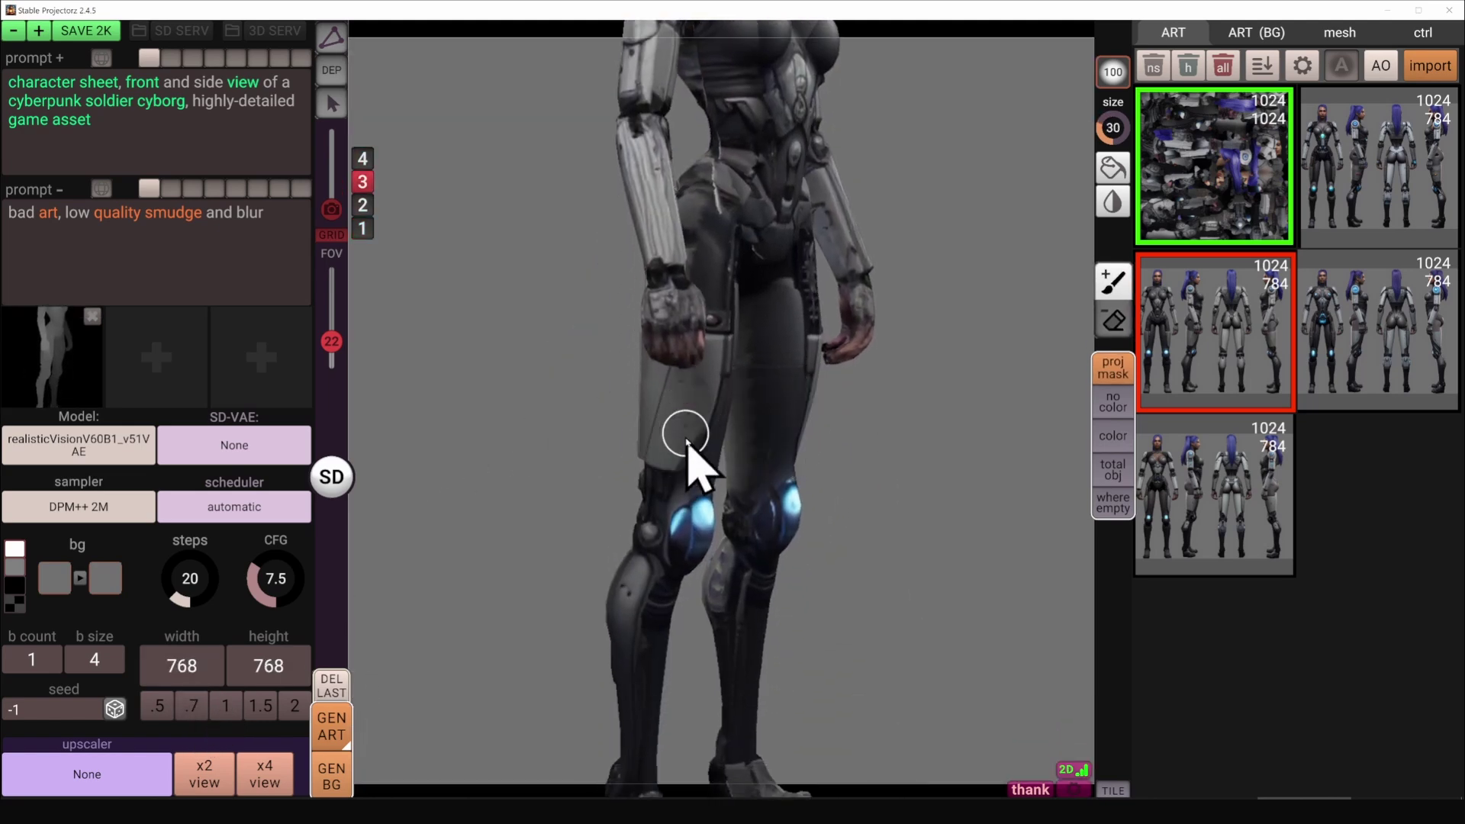
{"action": "middle_click_drag", "start_coordinate": [690, 591], "coordinate": [729, 438]}
{"action": "key", "text": "bracketright"}
{"action": "left_click", "coordinate": [662, 467]}
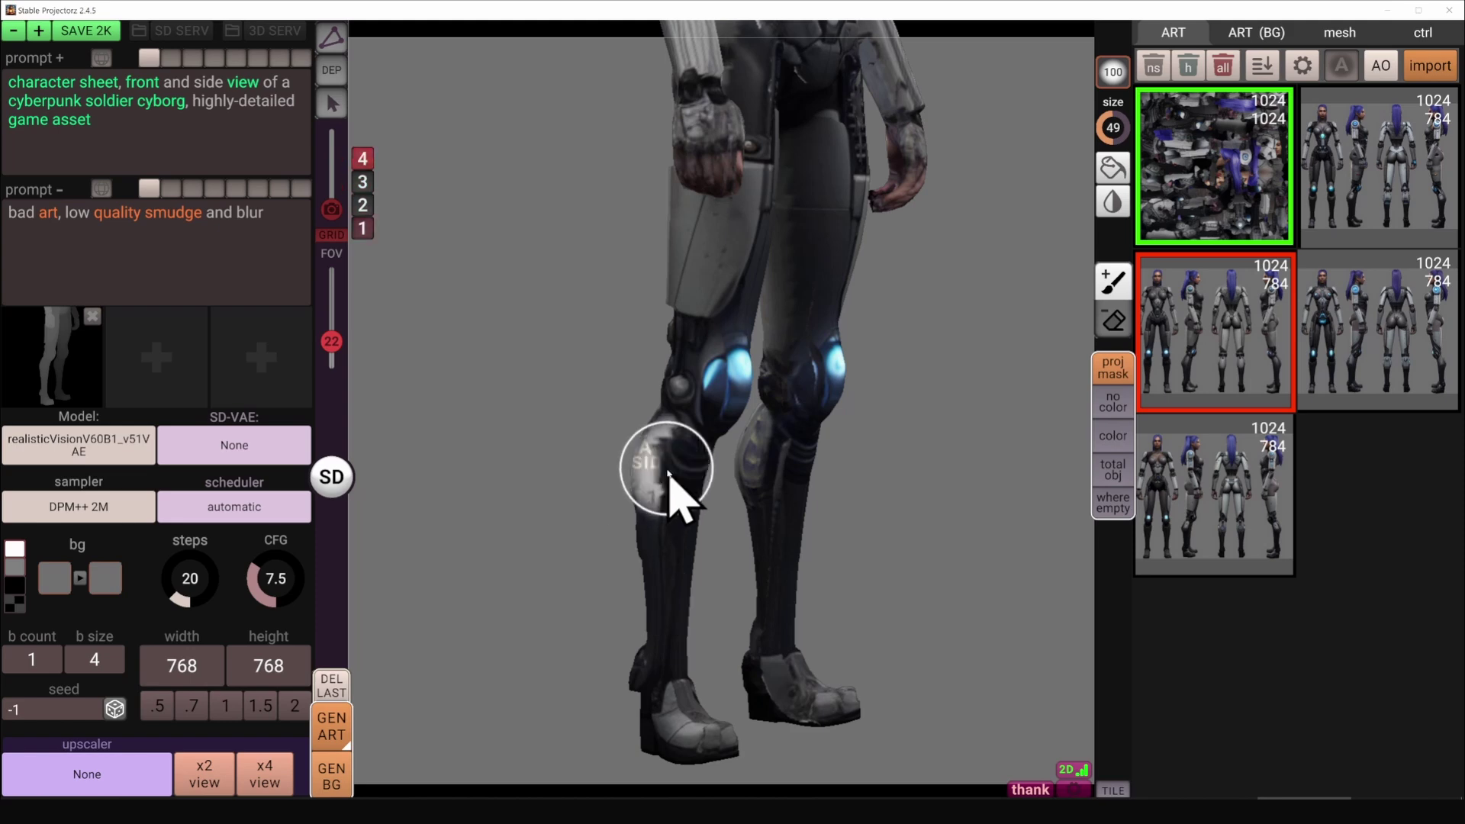
{"action": "key", "text": "bracketleft"}
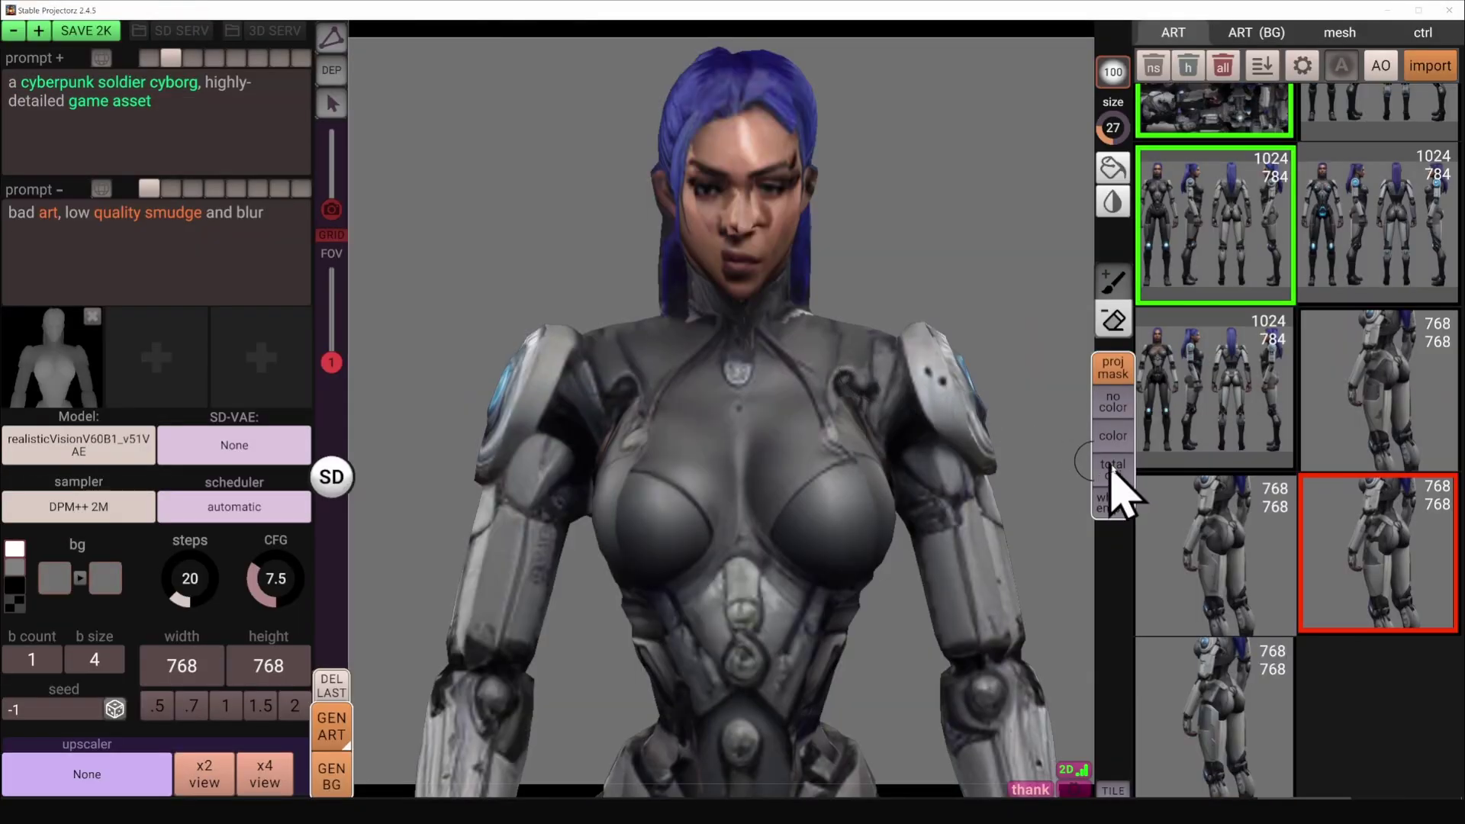
- Mask the total object with blur 0.4 and edge 90, and generate new art for the front upper body
{"action": "left_click", "coordinate": [1113, 470]}
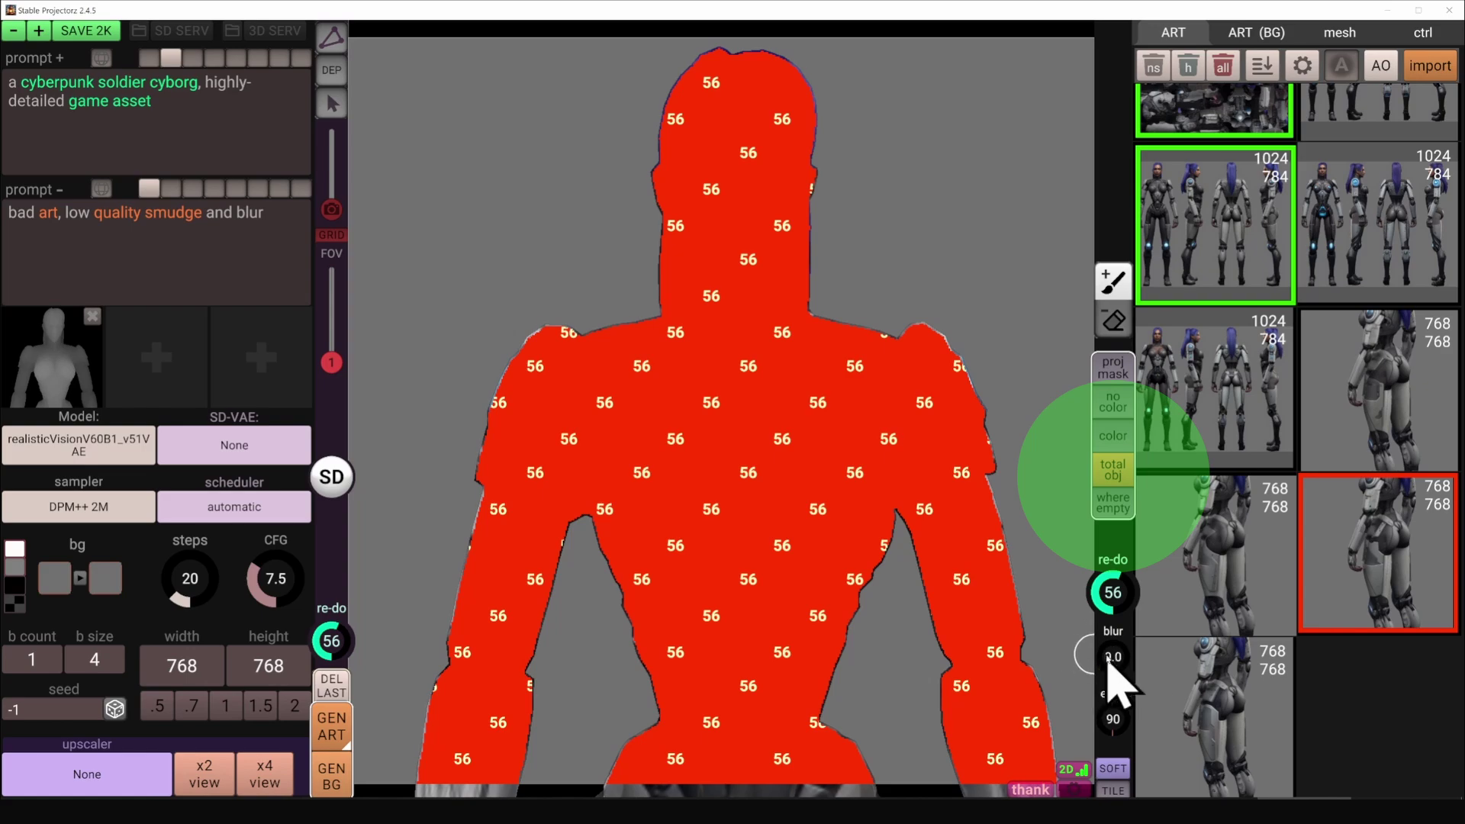
{"action": "left_click_drag", "start_coordinate": [1107, 657], "coordinate": [1142, 654]}
{"action": "left_click_drag", "start_coordinate": [1115, 720], "coordinate": [1188, 709]}
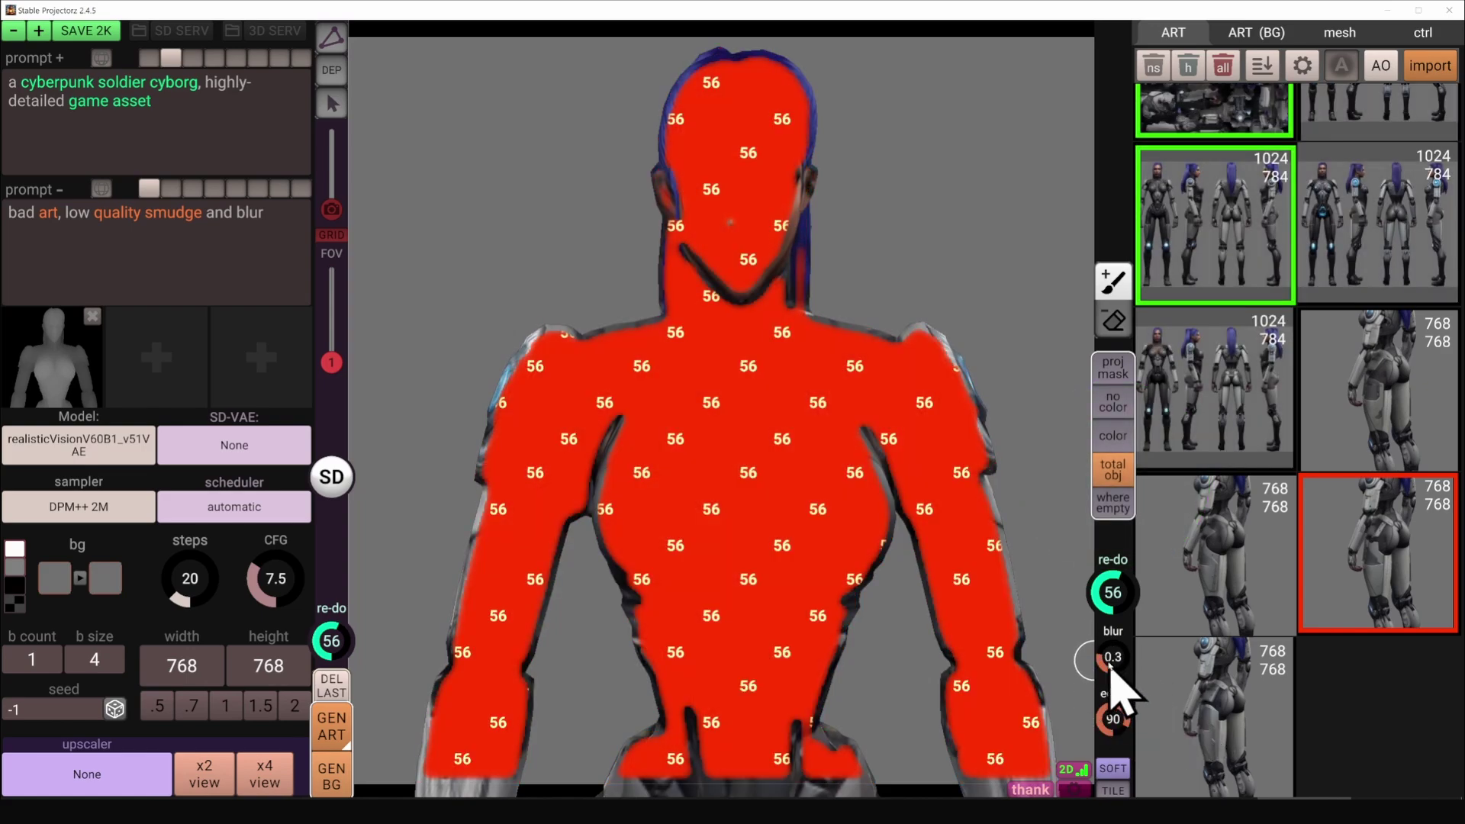
{"action": "left_click_drag", "start_coordinate": [1110, 667], "coordinate": [1123, 671]}
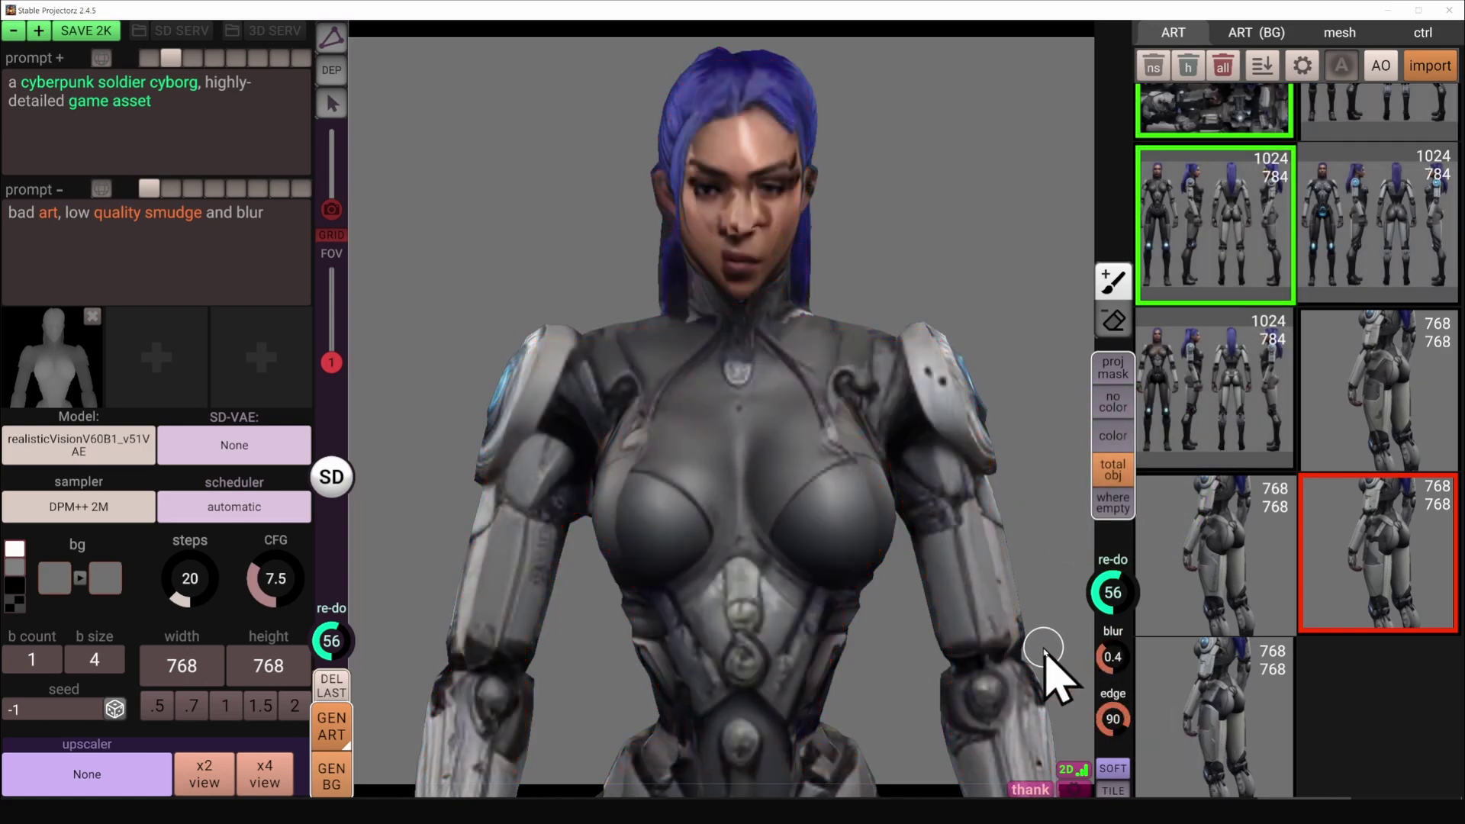
{"action": "left_click", "coordinate": [334, 733]}
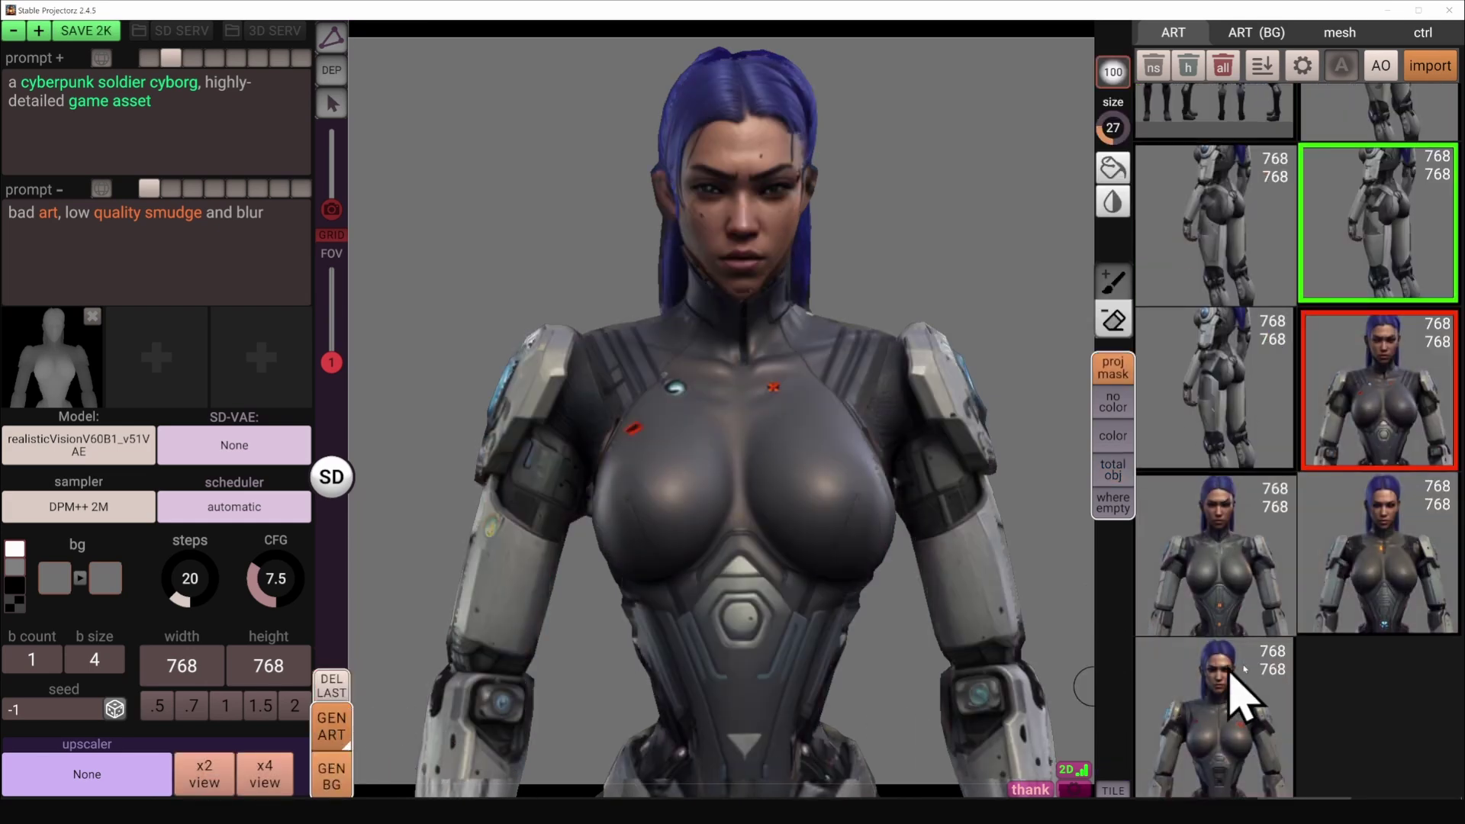
- Compare the four generated upper-body variants and select the one with small red marks on the chest
{"action": "left_click", "coordinate": [1244, 681]}
{"action": "left_click", "coordinate": [1250, 599]}
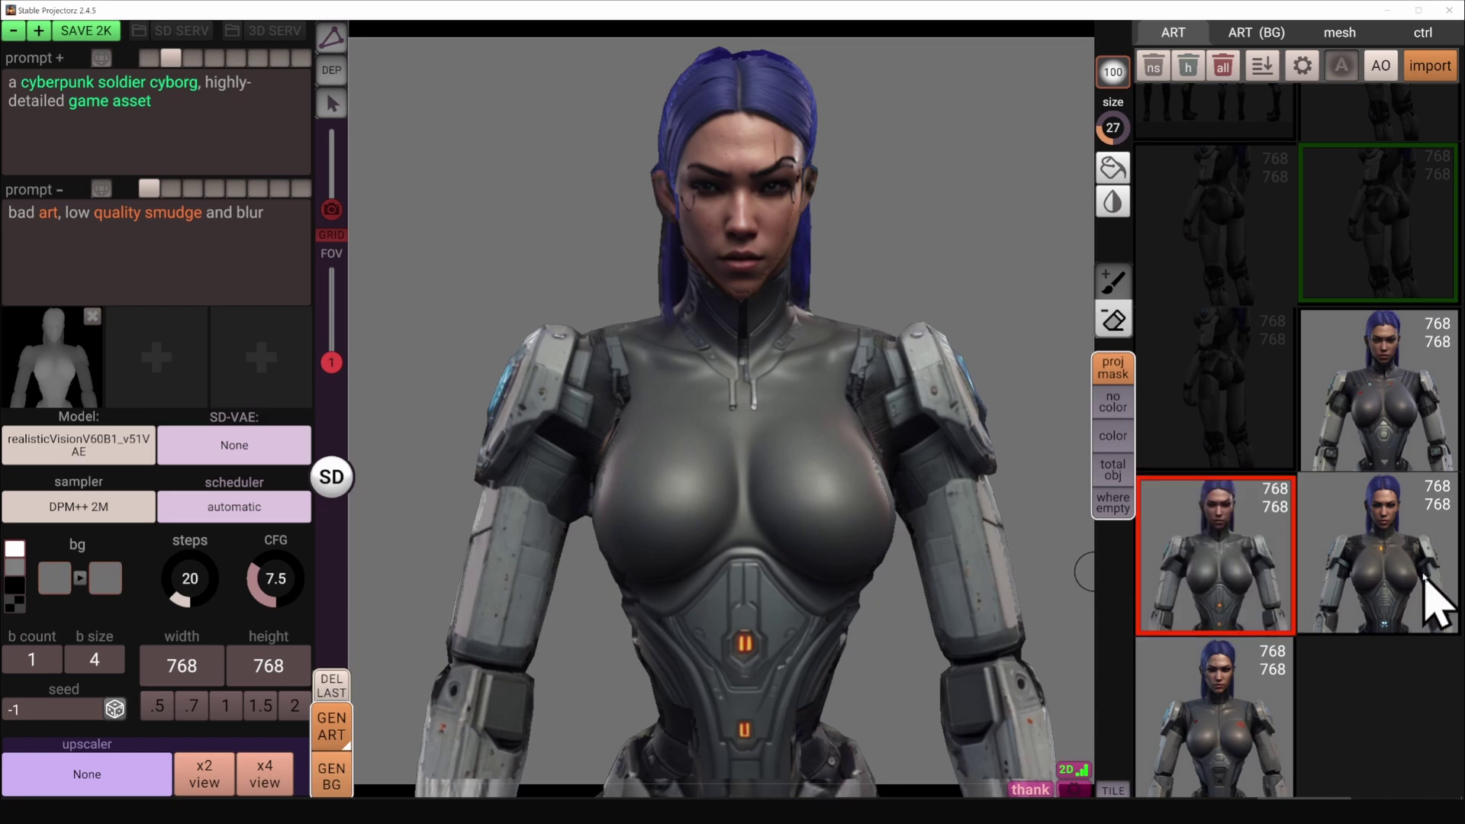
{"action": "left_click", "coordinate": [1439, 598]}
{"action": "left_click", "coordinate": [1393, 416]}
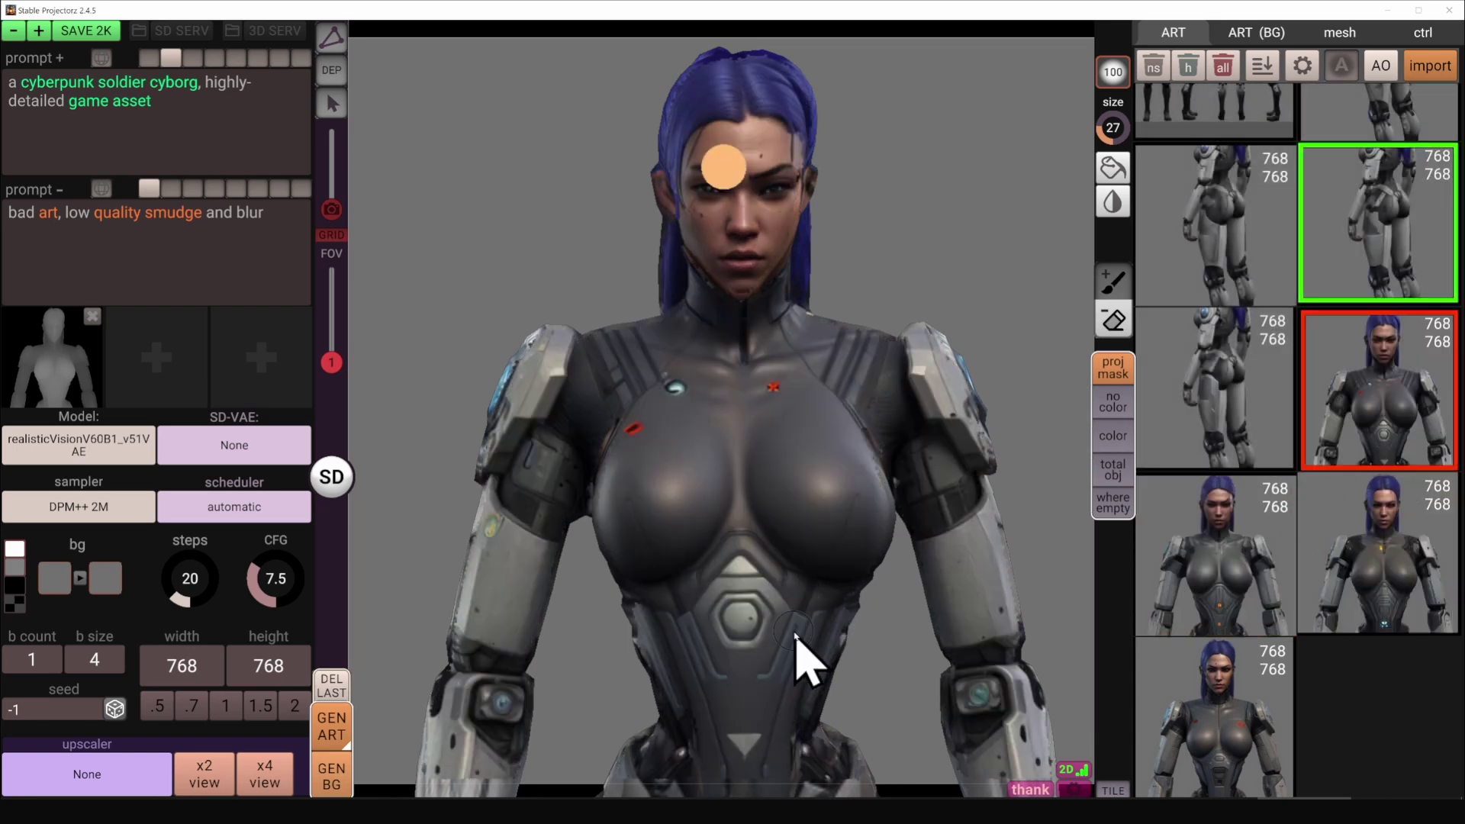
- Adjust the FAR fade of the selected upper-body projection to trim its coverage
{"action": "middle_click_drag", "start_coordinate": [794, 634], "coordinate": [802, 553]}
{"action": "left_click", "coordinate": [799, 549]}
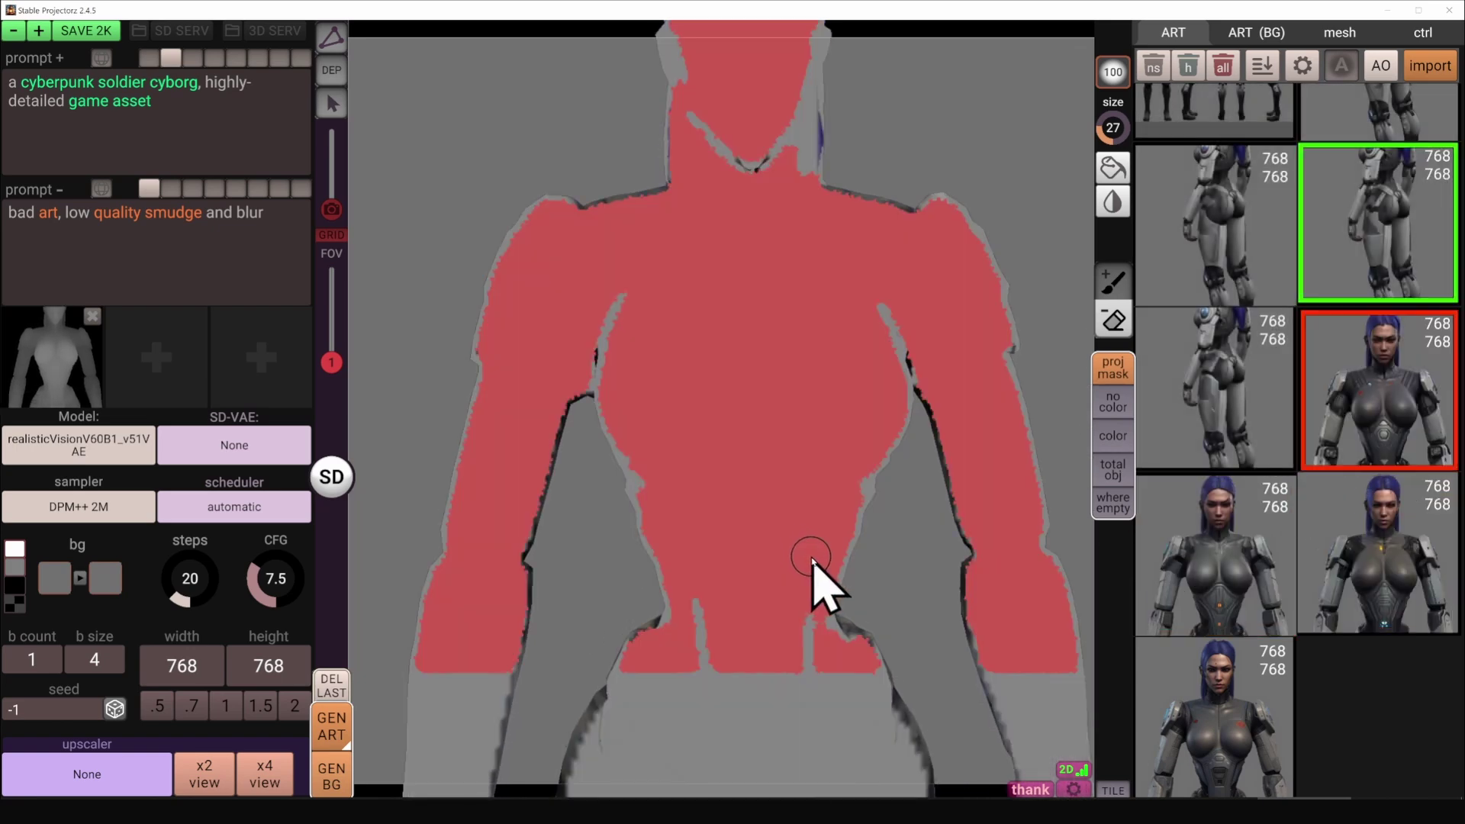
{"action": "mouse_move", "coordinate": [1351, 418]}
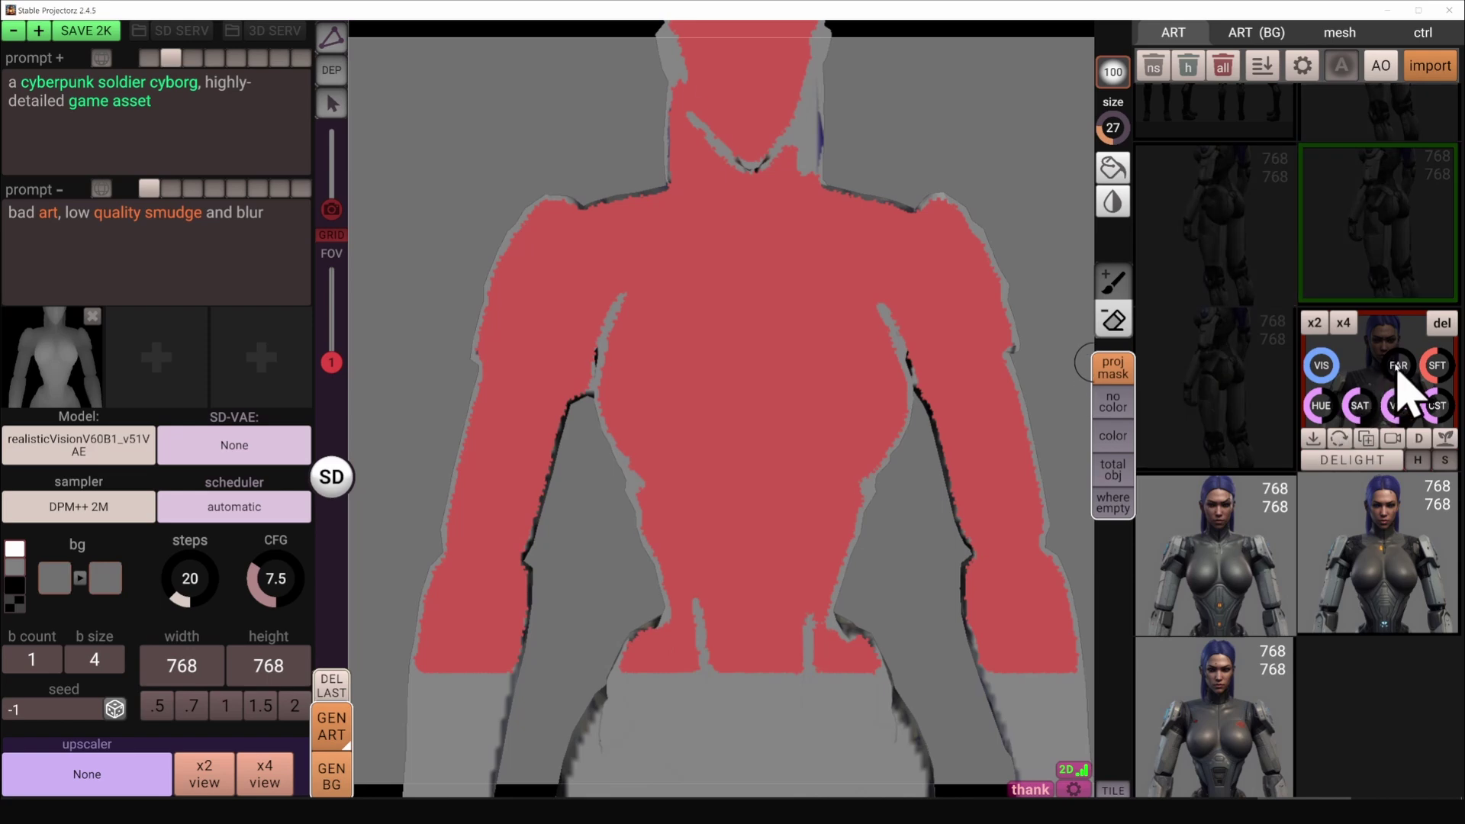
{"action": "left_click_drag", "start_coordinate": [1399, 366], "coordinate": [1416, 369]}
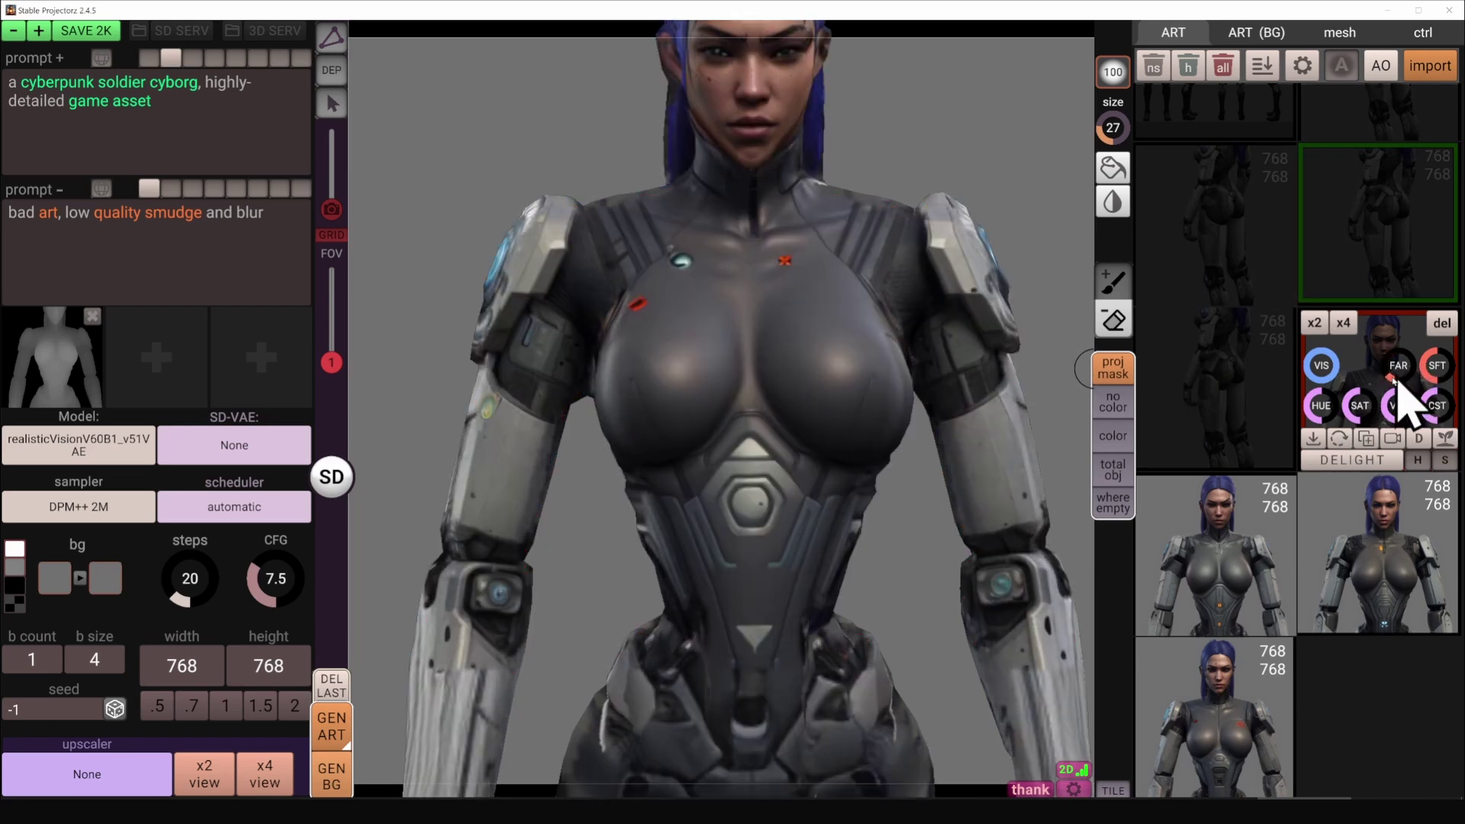
- Soften the projection mask's lower edge around the waist and hips using brush size 50 and strength 20
{"action": "left_click_drag", "start_coordinate": [861, 672], "coordinate": [830, 675]}
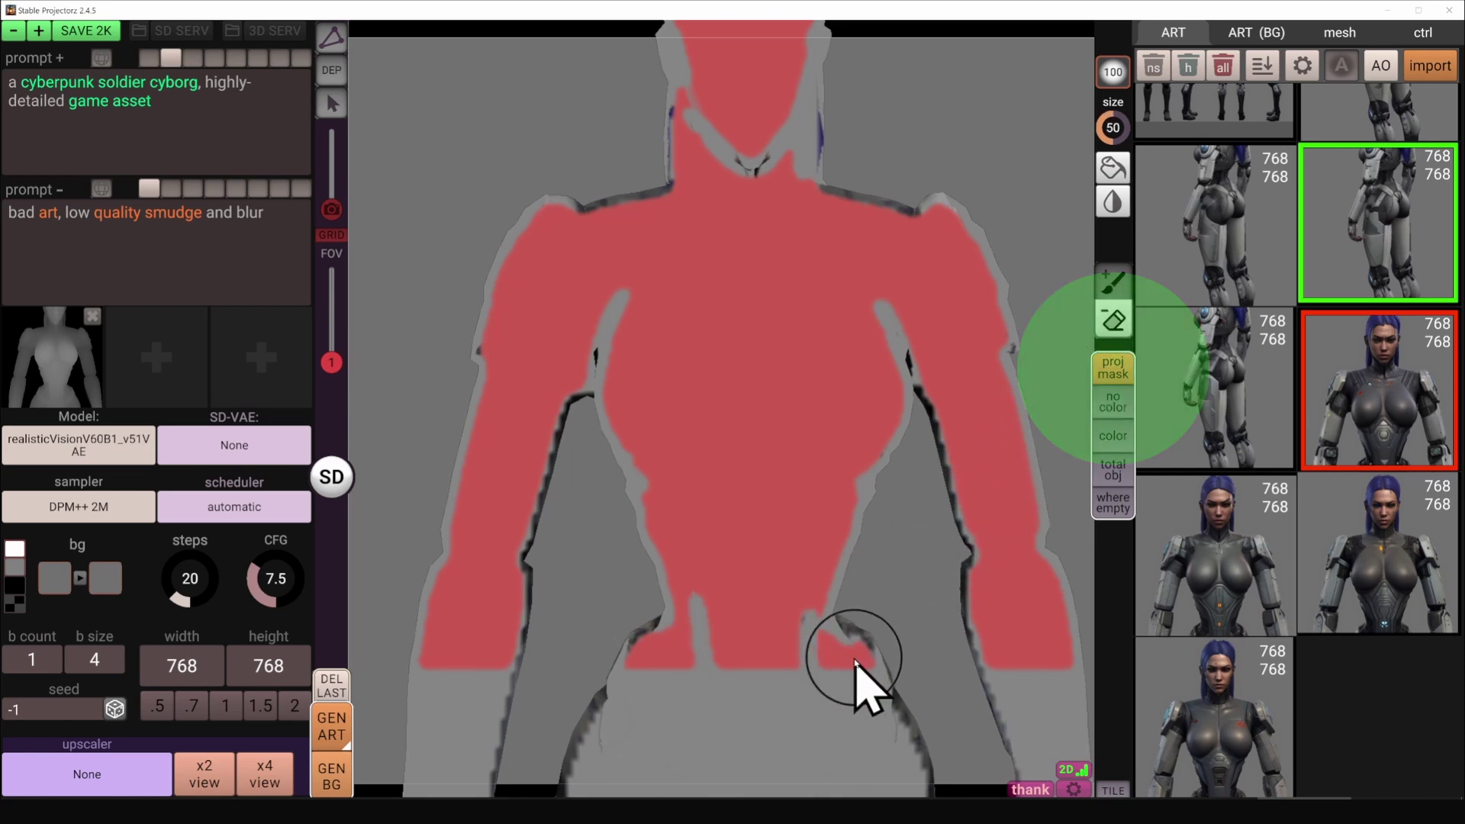
{"action": "mouse_move", "coordinate": [857, 687]}
{"action": "left_mouse_down"}
{"action": "mouse_move", "coordinate": [636, 701]}
{"action": "mouse_move", "coordinate": [670, 648]}
{"action": "mouse_move", "coordinate": [754, 658]}
{"action": "mouse_move", "coordinate": [754, 638]}
{"action": "mouse_move", "coordinate": [748, 698]}
{"action": "mouse_move", "coordinate": [751, 611]}
{"action": "left_mouse_up"}
{"action": "key", "text": "2"}
{"action": "key", "text": "x"}
{"action": "key", "text": "x"}
{"action": "key", "text": "x"}
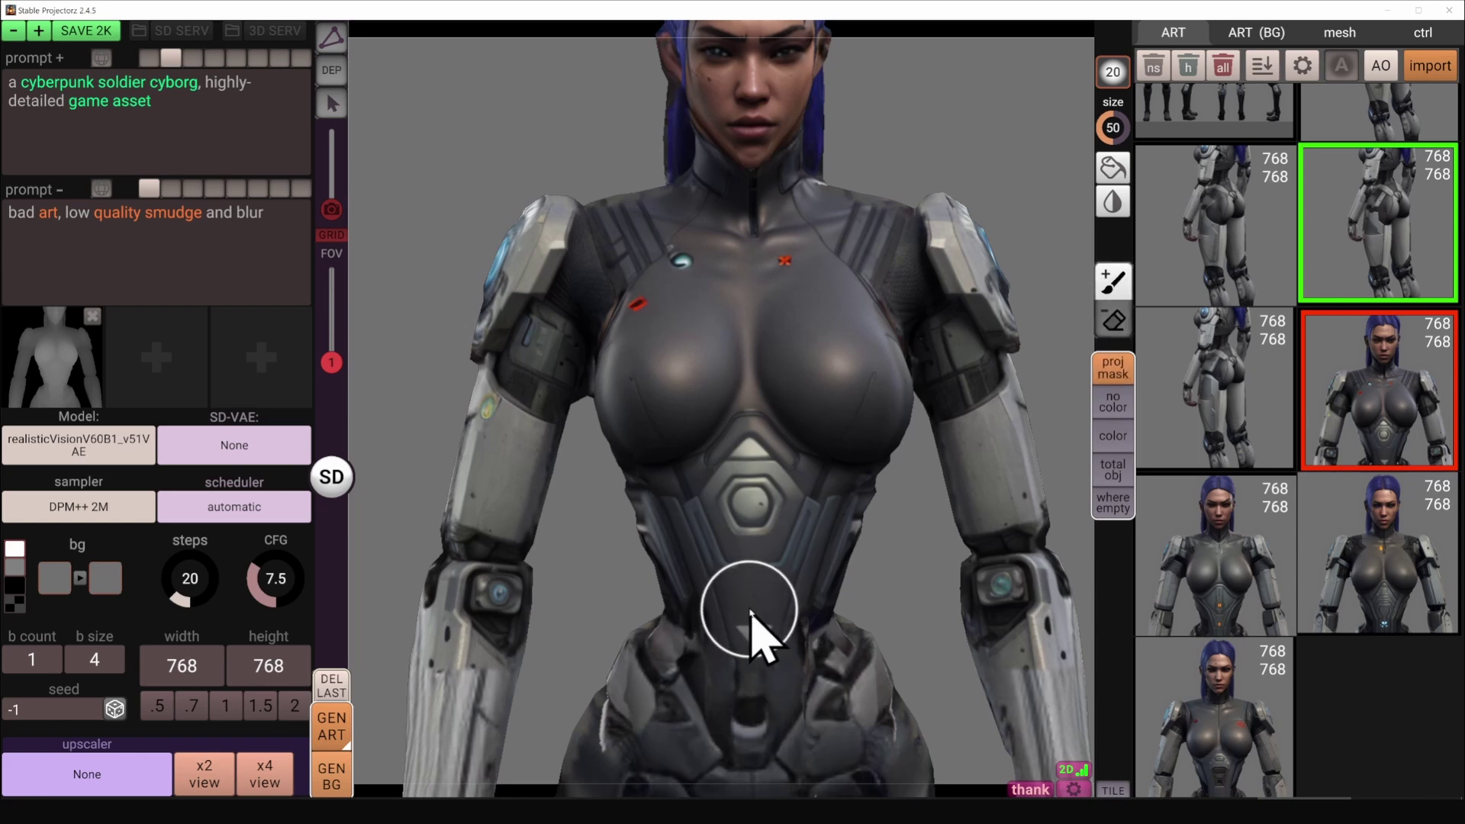
- Paint sampled suit colour over the glossy chest highlights with brush size 45 and strength 20
{"action": "right_click_drag", "start_coordinate": [778, 654], "coordinate": [690, 639]}
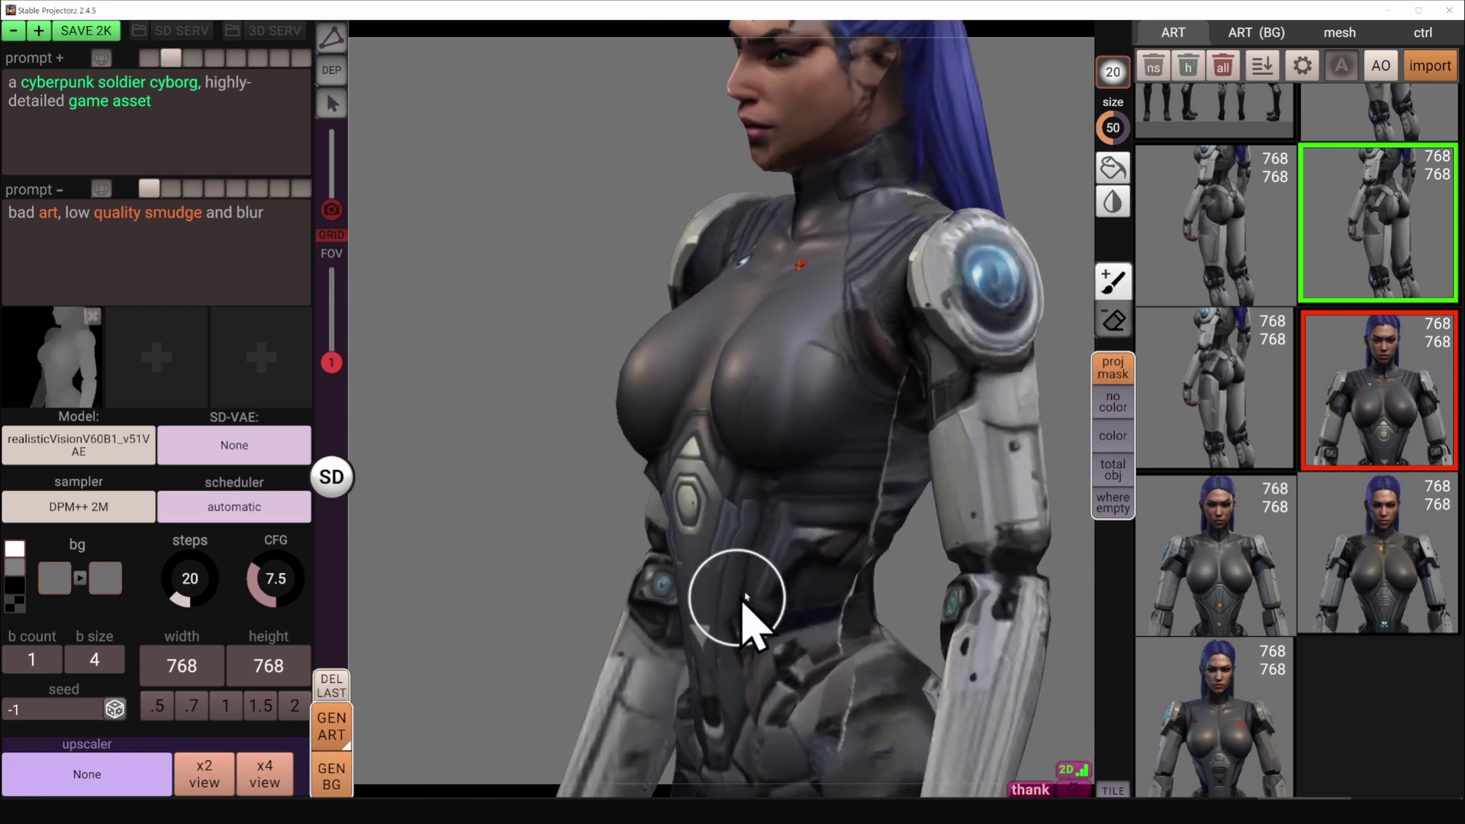
{"action": "right_click_drag", "start_coordinate": [790, 565], "coordinate": [779, 565]}
{"action": "key", "text": "3"}
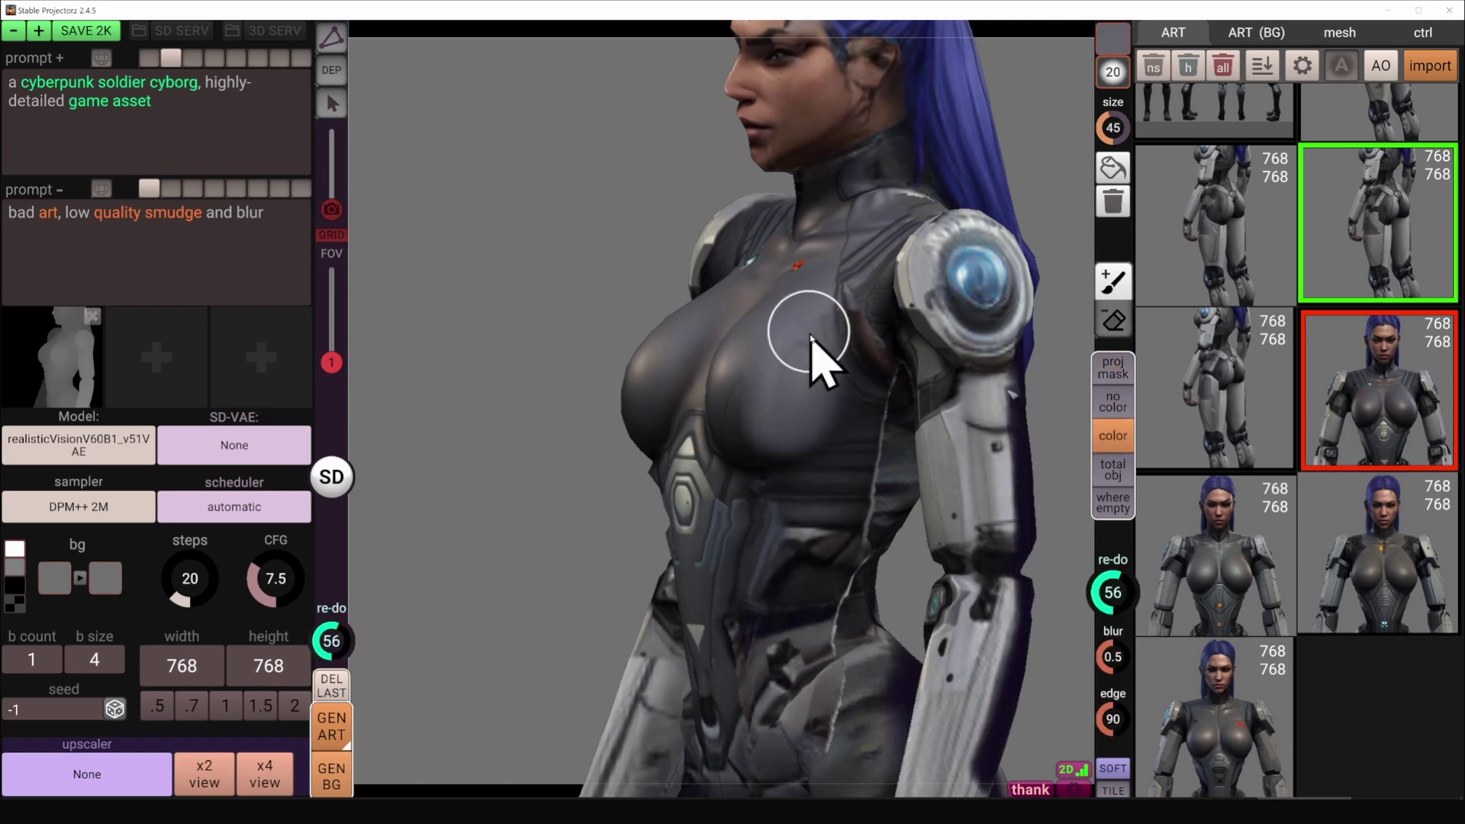
{"action": "right_click_drag", "start_coordinate": [776, 481], "coordinate": [863, 480]}
{"action": "mouse_move", "coordinate": [867, 429]}
{"action": "left_mouse_down"}
{"action": "mouse_move", "coordinate": [818, 357]}
{"action": "mouse_move", "coordinate": [834, 448]}
{"action": "left_mouse_up"}
{"action": "right_click_drag", "start_coordinate": [822, 445], "coordinate": [672, 350]}
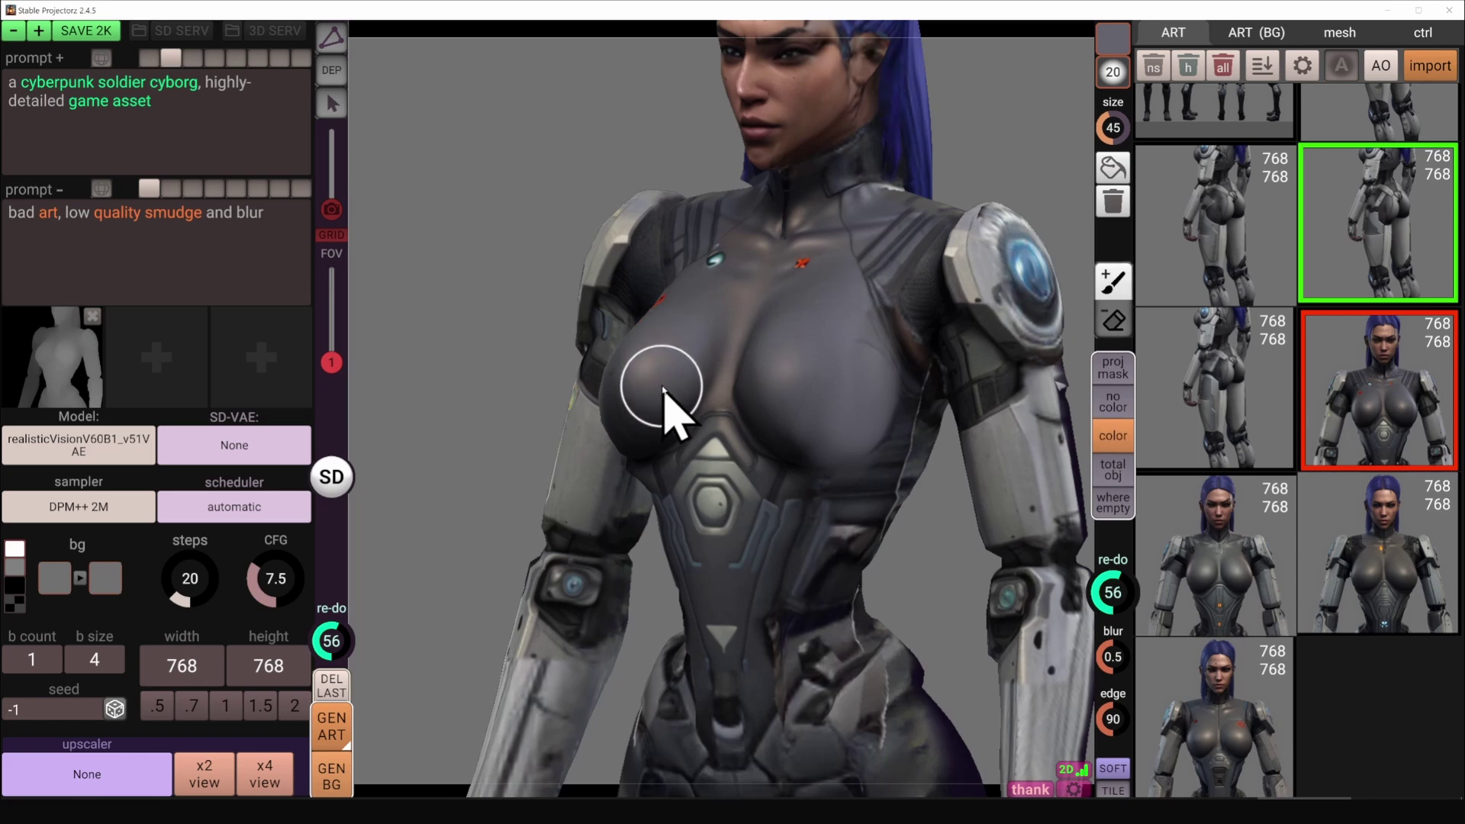
{"action": "left_click_drag", "start_coordinate": [663, 388], "coordinate": [647, 360]}
{"action": "right_click_drag", "start_coordinate": [721, 504], "coordinate": [732, 527]}
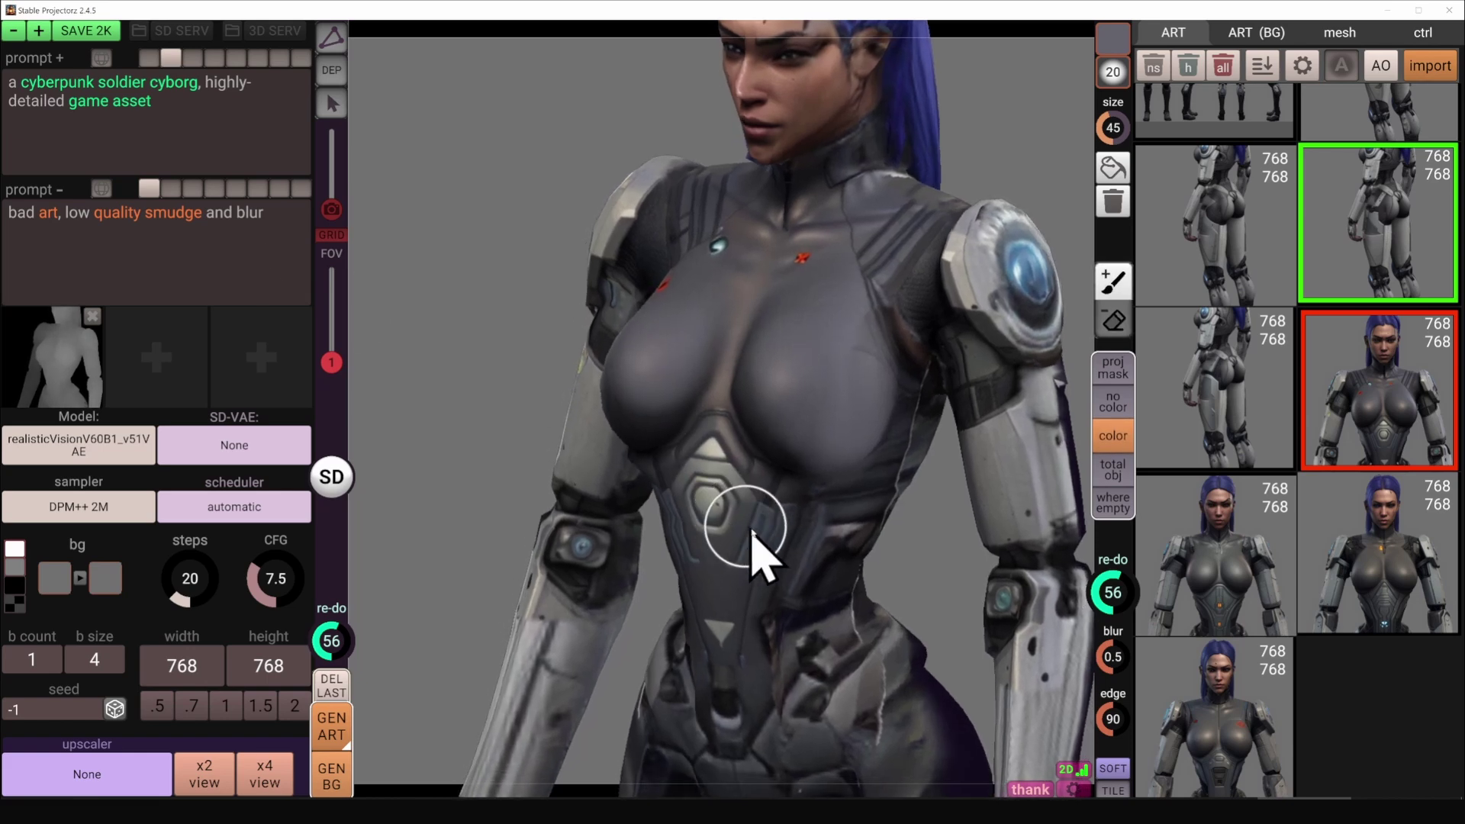
- Add "matte colors" to the positive prompt and "(glare and gloss)" to the negative prompt, and generate new art
{"action": "type", "text": ", glare and gloss)"}
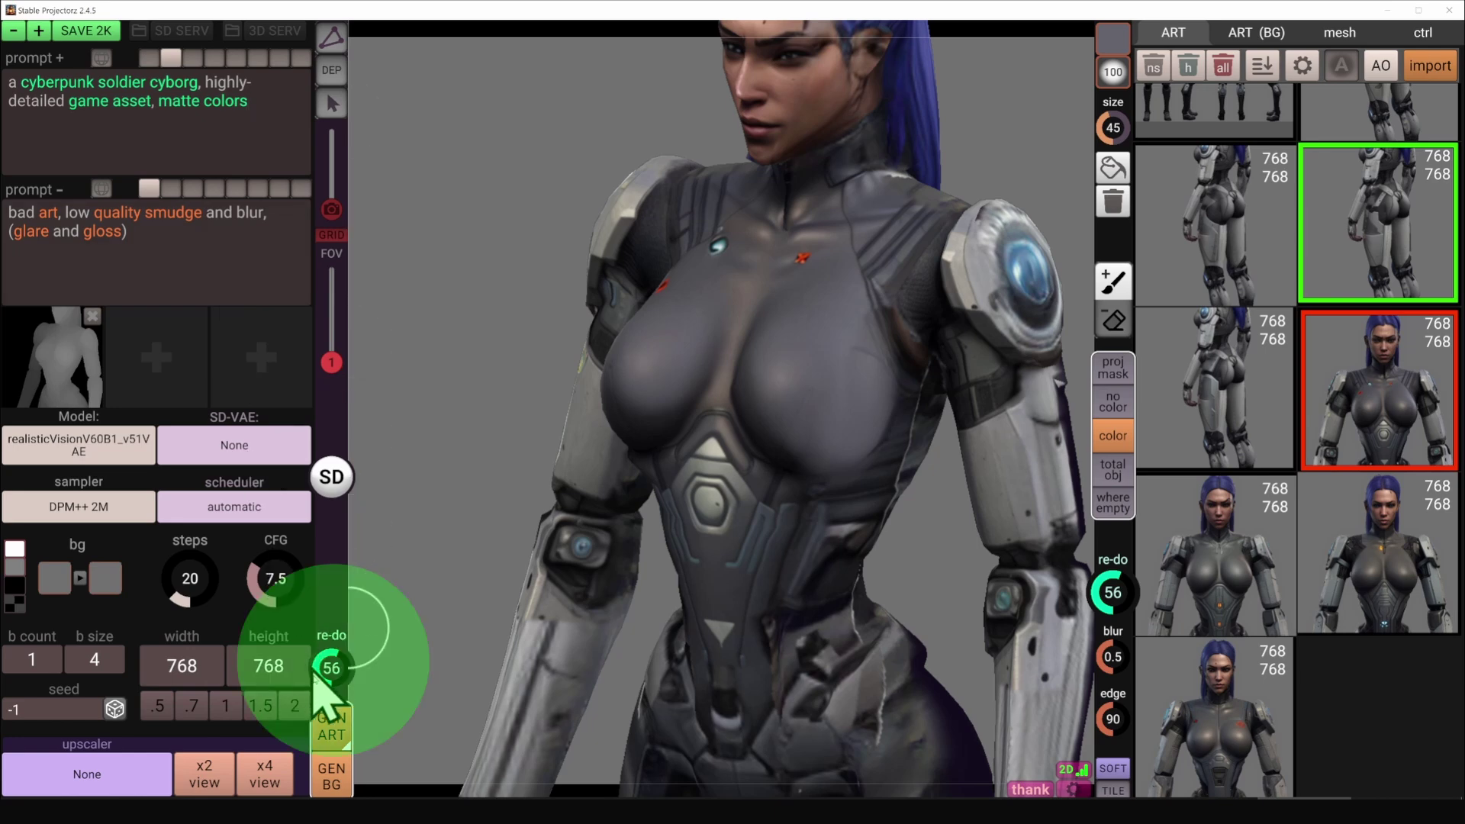
{"action": "mouse_move", "coordinate": [339, 734]}
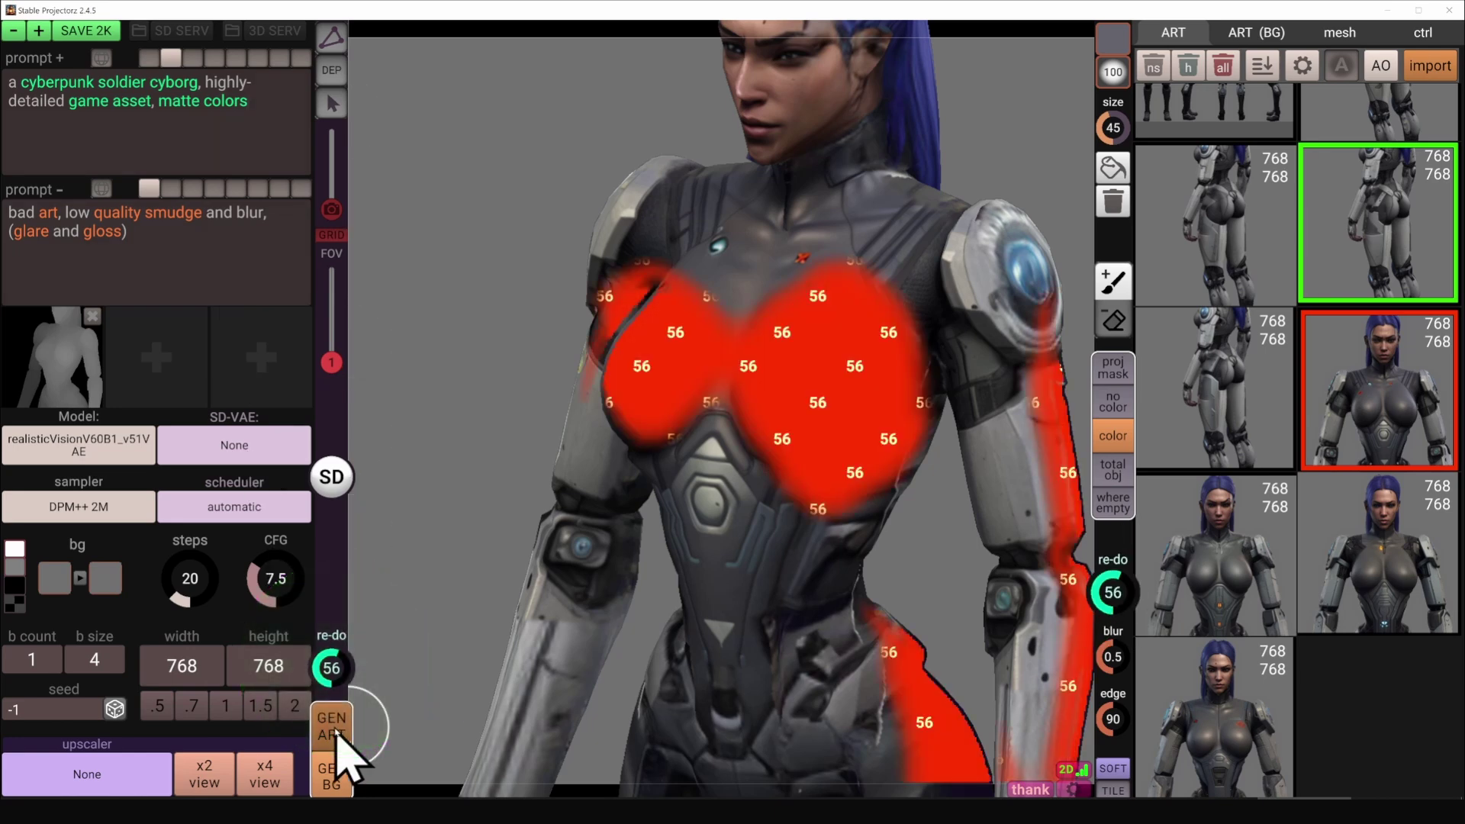
{"action": "left_click", "coordinate": [340, 734]}
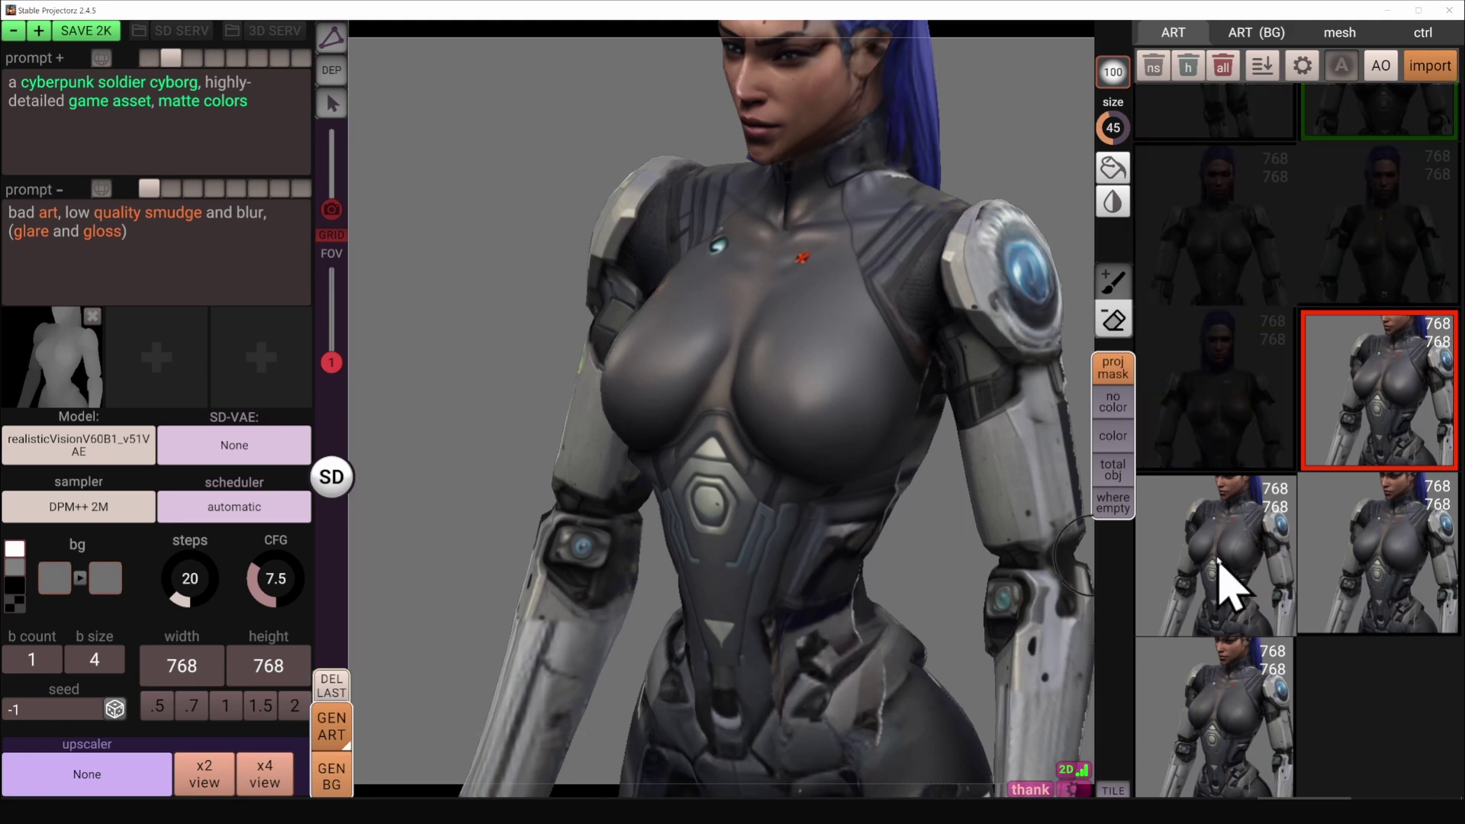
- Select the second generated torso variant and adjust the FAR fade of its projection
{"action": "left_click", "coordinate": [1228, 609]}
{"action": "right_click_drag", "start_coordinate": [1046, 645], "coordinate": [1023, 619]}
{"action": "mouse_move", "coordinate": [1232, 565]}
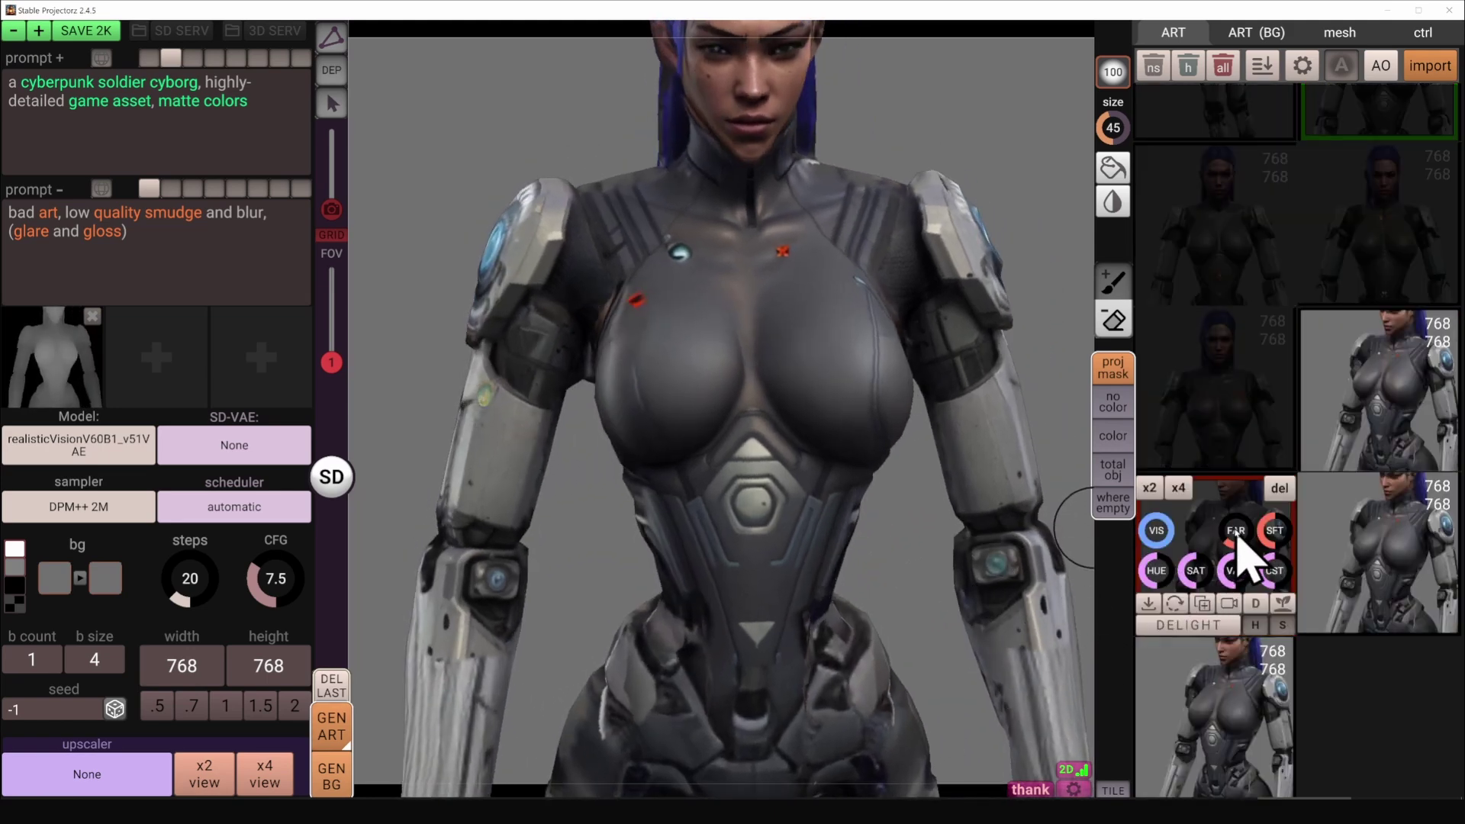
{"action": "left_click_drag", "start_coordinate": [1241, 532], "coordinate": [1231, 532]}
- Paint sampled dark colour over the white seam along the waist and hip, and generate new art for that area
{"action": "right_click_drag", "start_coordinate": [1023, 557], "coordinate": [727, 576]}
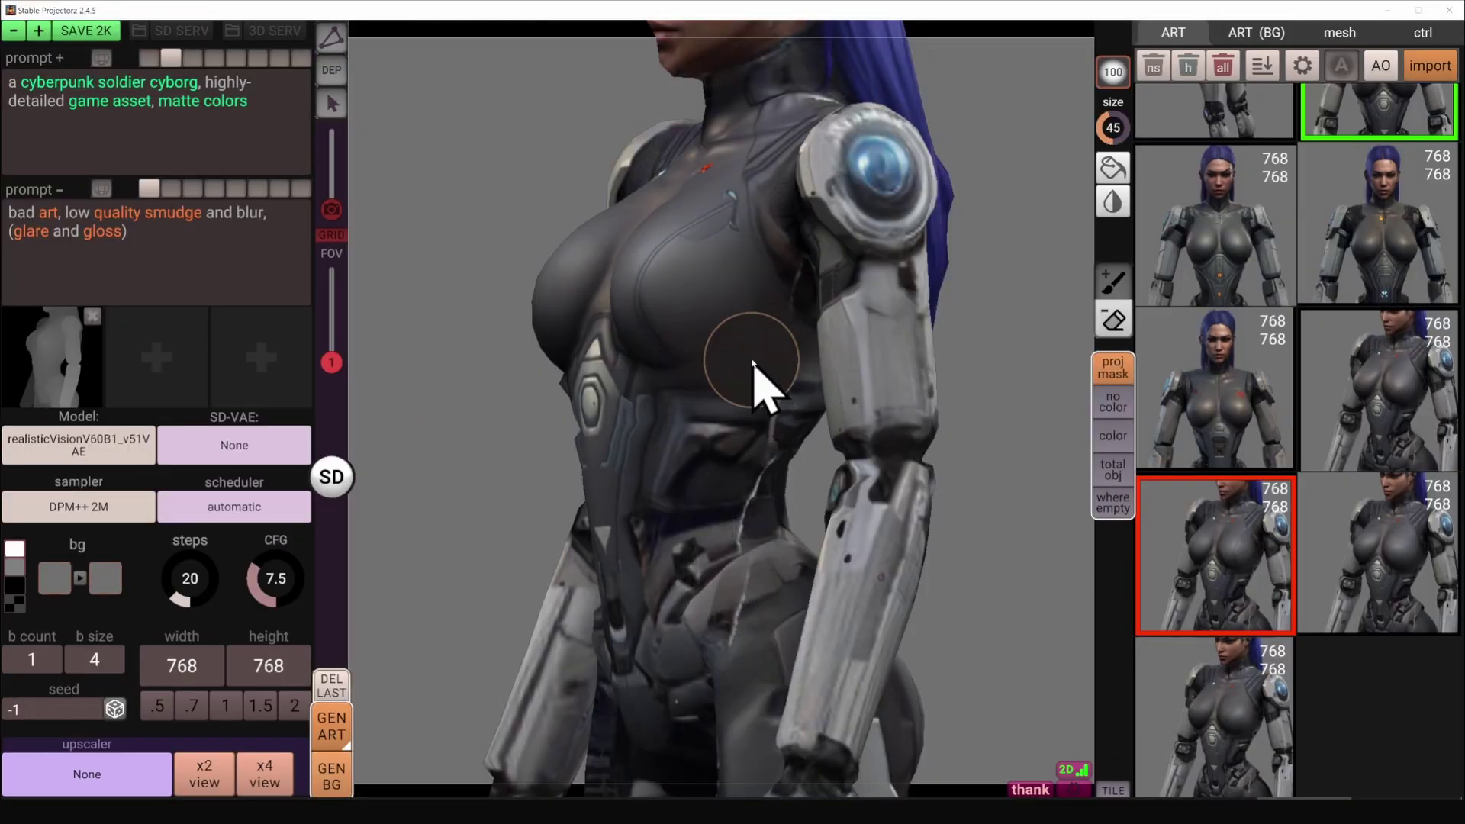
{"action": "key", "text": "3"}
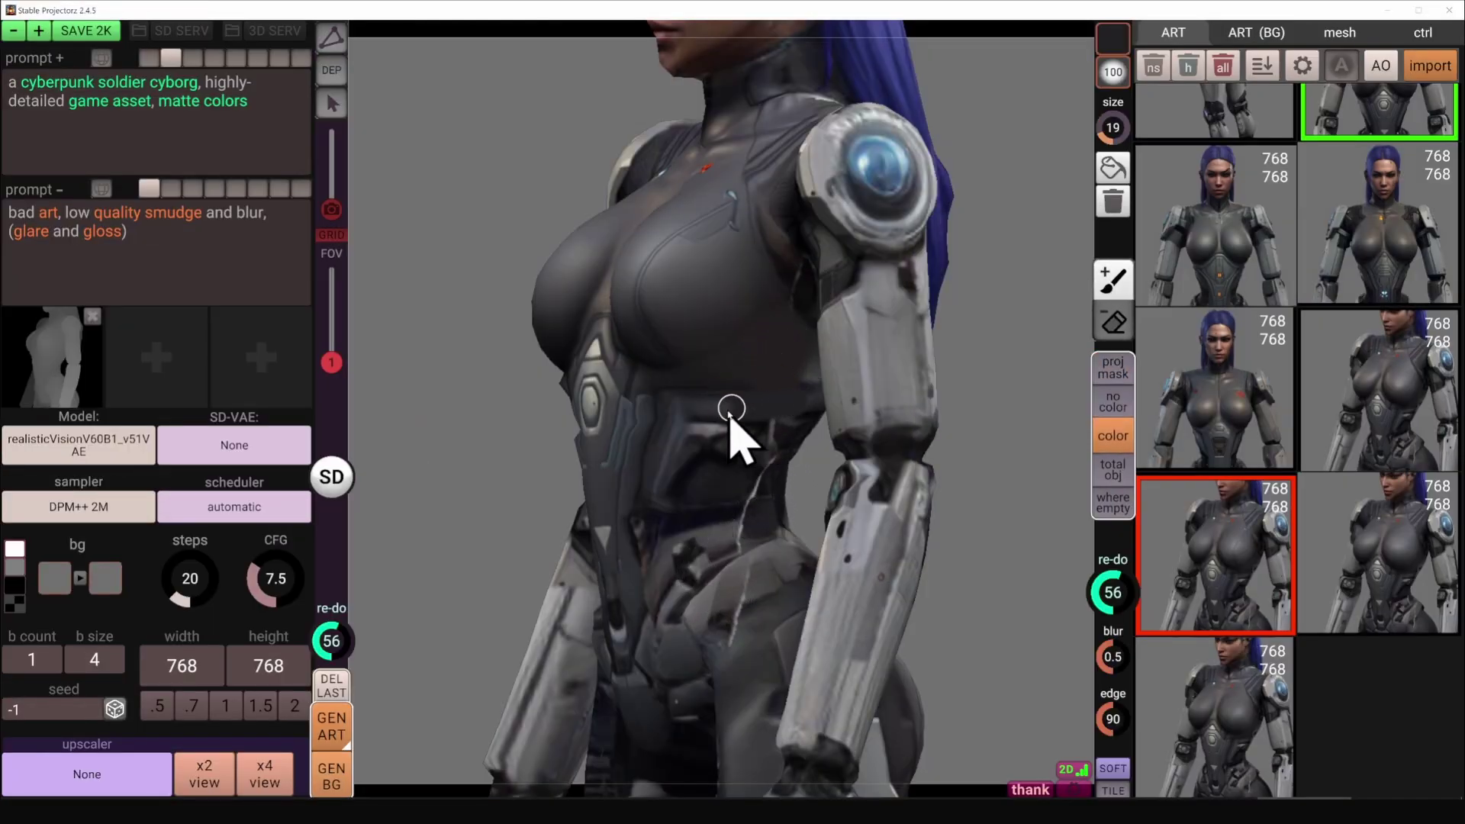
{"action": "key", "text": "bracketleft"}
{"action": "left_click", "coordinate": [717, 433], "text": "alt"}
{"action": "scroll", "coordinate": [791, 428], "scroll_direction": "up", "scroll_amount": 5, "text": "shift"}
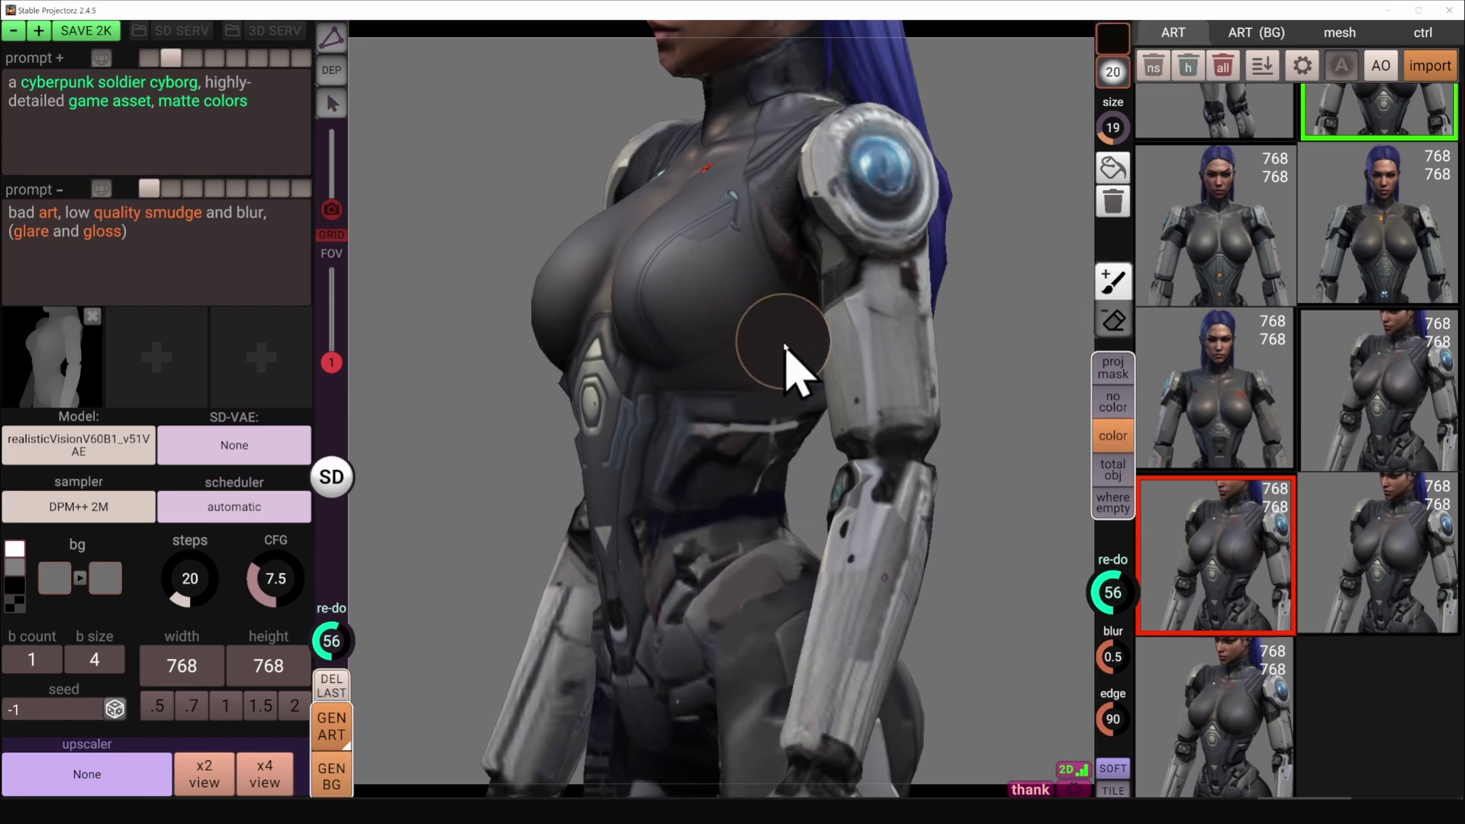
{"action": "right_click_drag", "start_coordinate": [786, 347], "coordinate": [655, 341]}
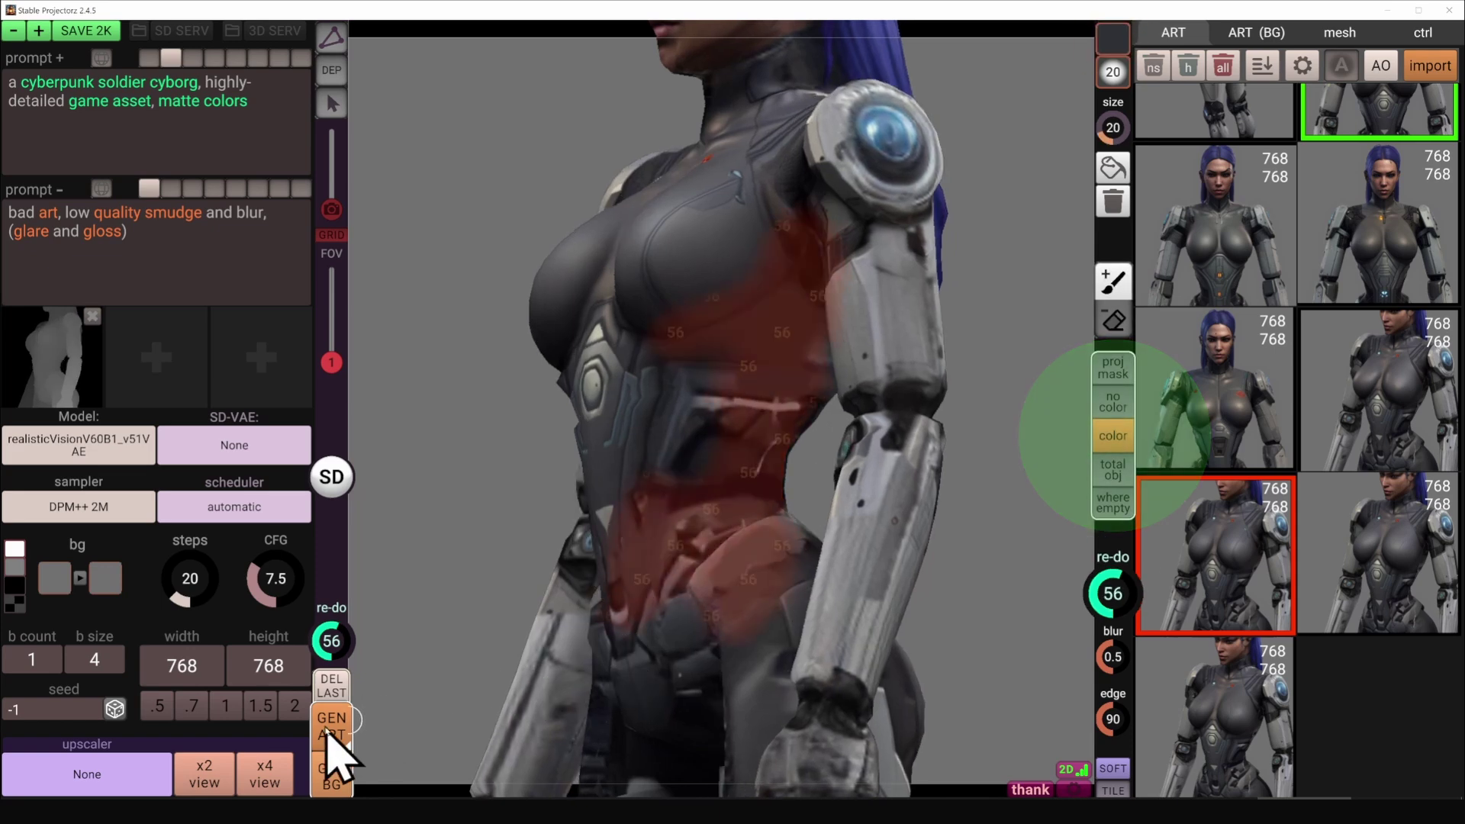
{"action": "left_click", "coordinate": [324, 738]}
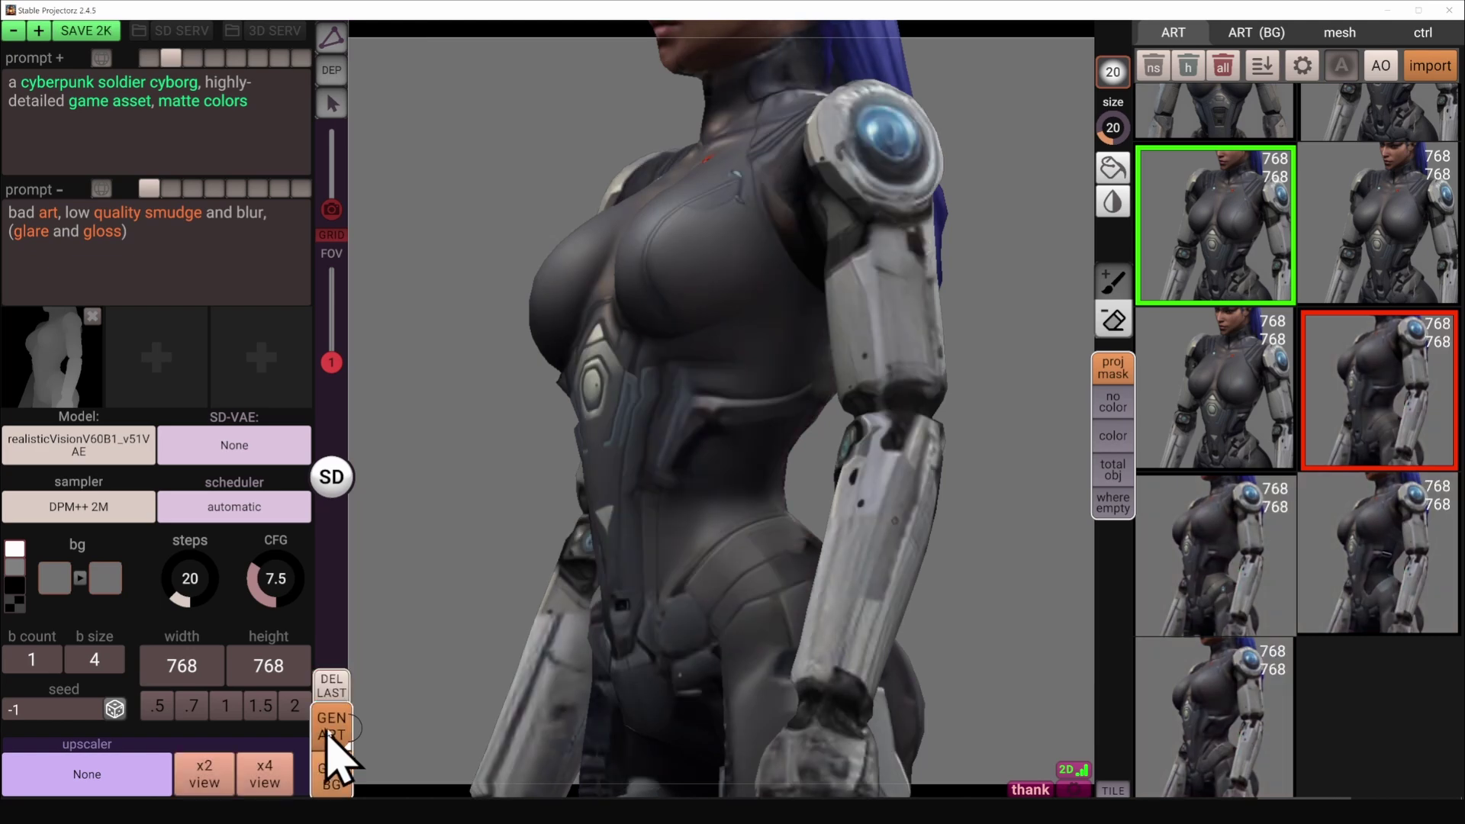
- Choose the variant with grey-green hip armour and capture the angled torso view as a custom background
{"action": "mouse_move", "coordinate": [1200, 599]}
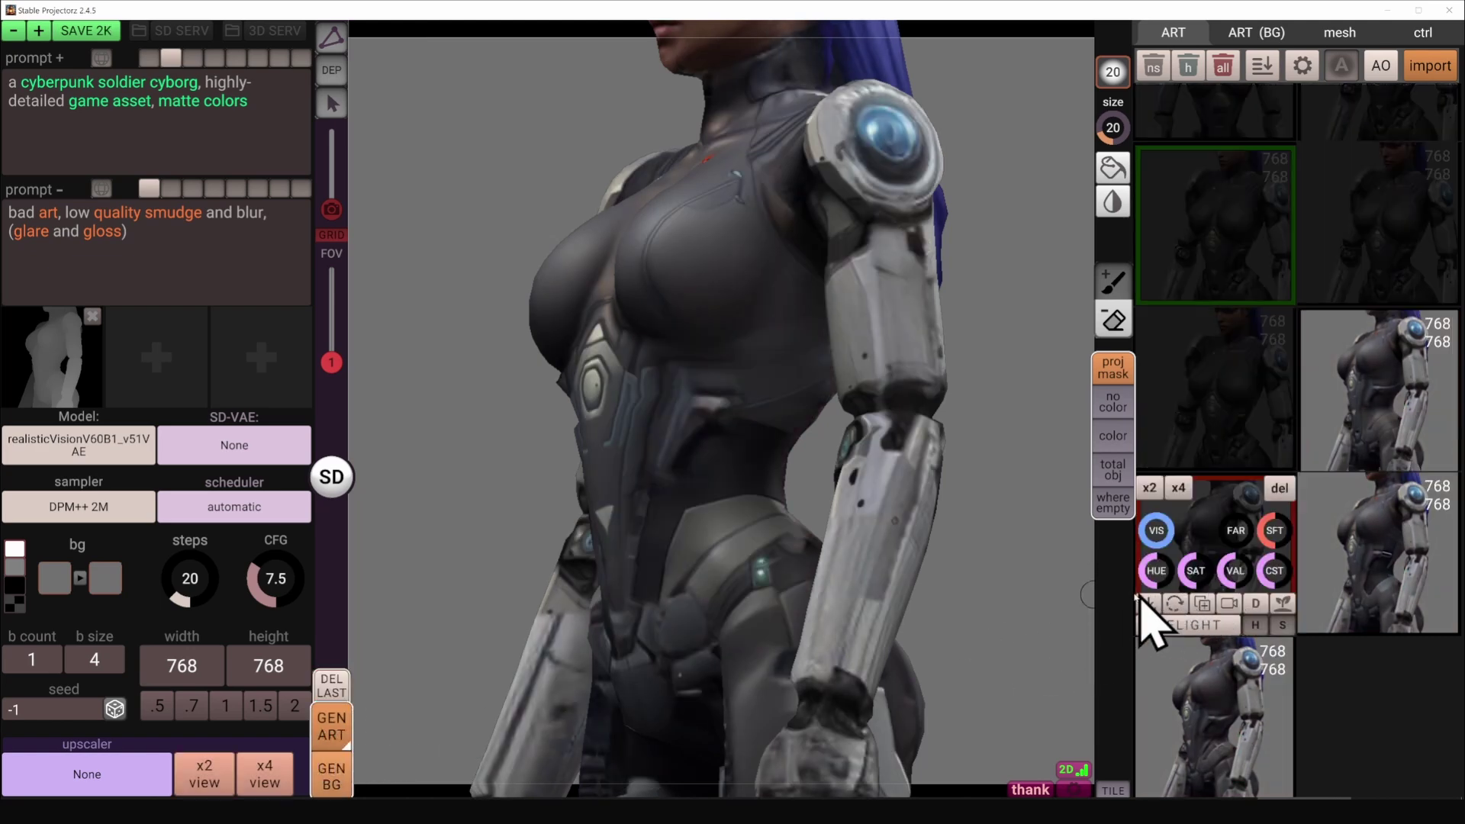
{"action": "key", "text": "3"}
{"action": "left_click_drag", "start_coordinate": [686, 615], "coordinate": [834, 566], "text": "alt"}
{"action": "right_click_drag", "start_coordinate": [836, 572], "coordinate": [883, 573]}
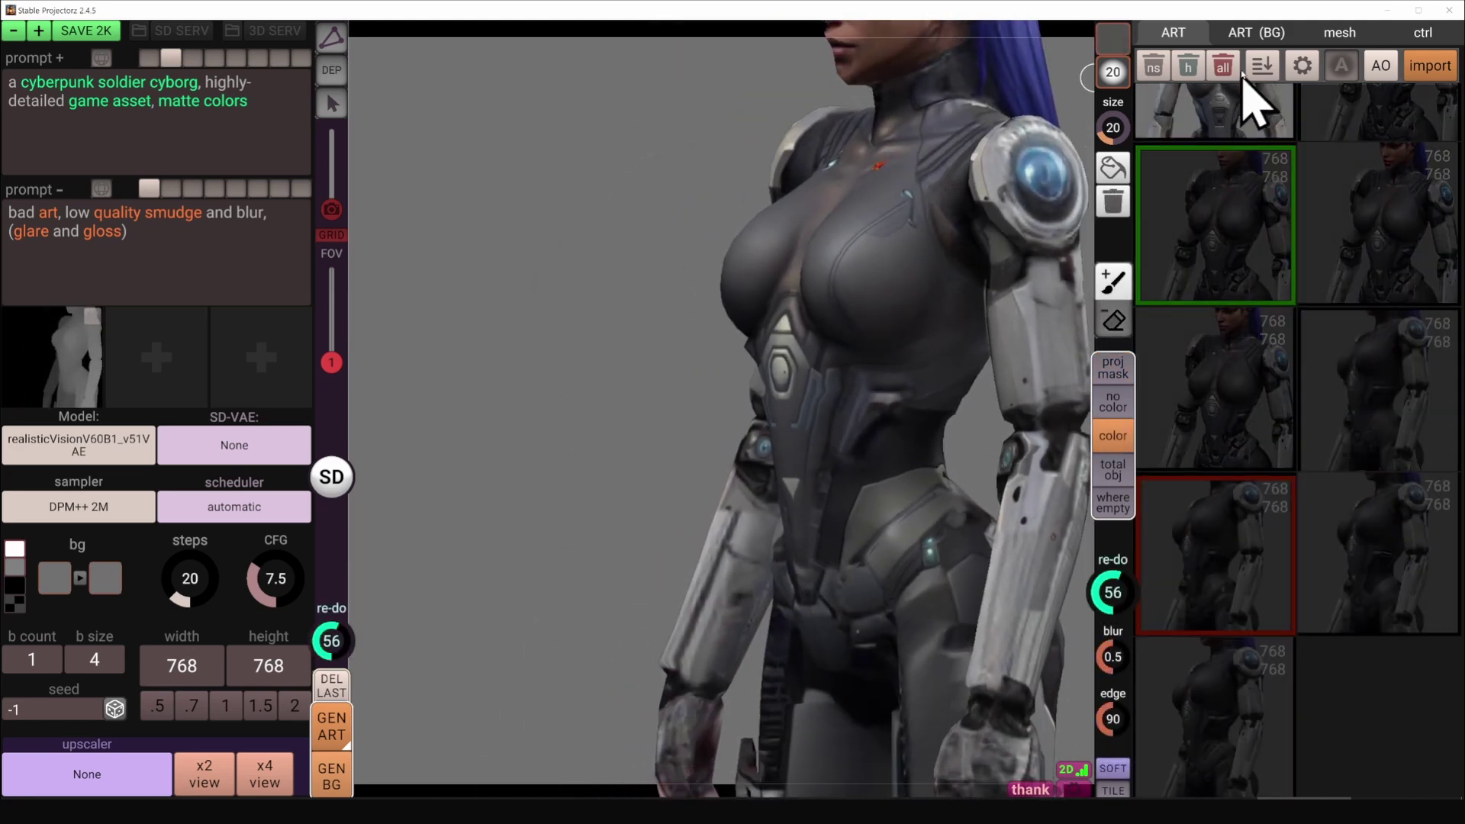
{"action": "left_click", "coordinate": [1255, 32]}
{"action": "mouse_move", "coordinate": [1430, 67]}
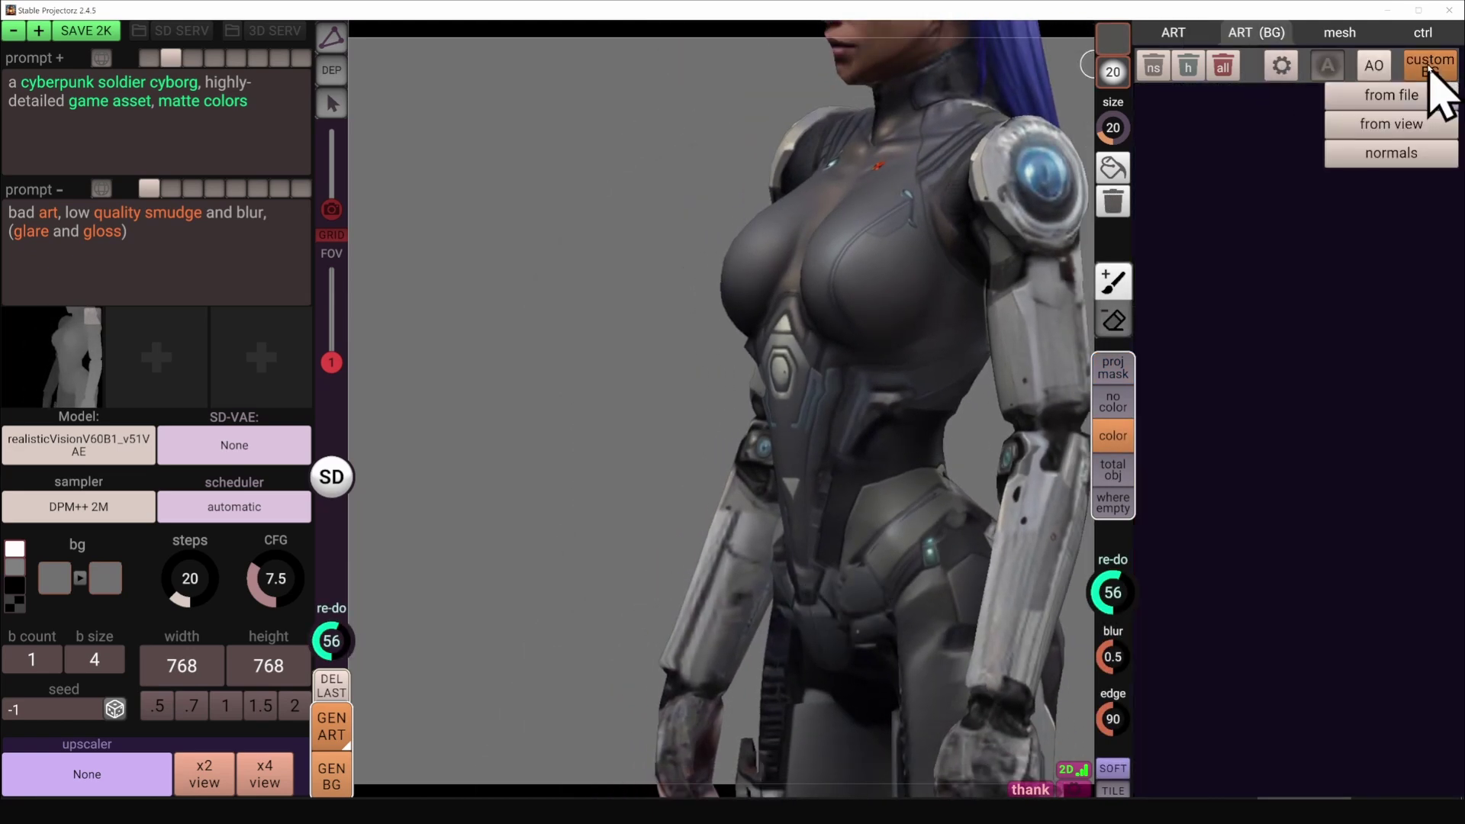
{"action": "left_click", "coordinate": [1424, 122]}
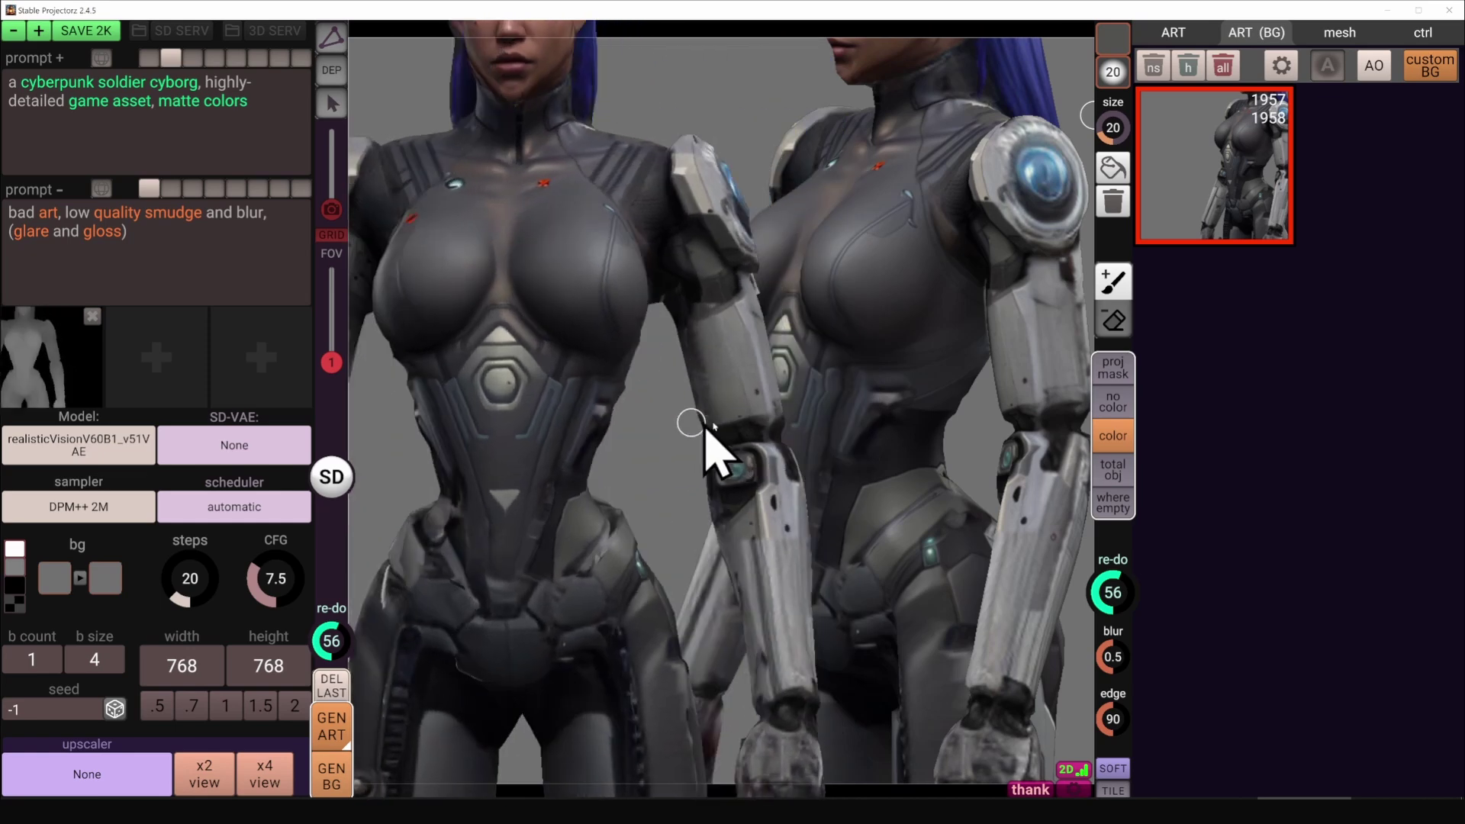
- Paint the model's opposite hip and waist with armour colour sampled from the background reference
{"action": "mouse_move", "coordinate": [493, 506]}
{"action": "right_mouse_down"}
{"action": "mouse_move", "coordinate": [528, 489]}
{"action": "mouse_move", "coordinate": [577, 510]}
{"action": "mouse_move", "coordinate": [505, 500]}
{"action": "right_mouse_up"}
{"action": "key", "text": "bracketright"}
{"action": "key", "text": "bracketright"}
{"action": "key", "text": "bracketright"}
{"action": "key", "text": "bracketleft"}
{"action": "key", "text": "bracketleft"}
{"action": "key", "text": "bracketleft"}
{"action": "mouse_move", "coordinate": [505, 500]}
{"action": "left_mouse_down"}
{"action": "mouse_move", "coordinate": [526, 461]}
{"action": "mouse_move", "coordinate": [578, 593]}
{"action": "left_mouse_up"}
{"action": "left_click", "coordinate": [841, 507], "text": "alt"}
{"action": "left_click_drag", "start_coordinate": [505, 561], "coordinate": [438, 517]}
{"action": "middle_click_drag", "start_coordinate": [438, 516], "coordinate": [427, 527]}
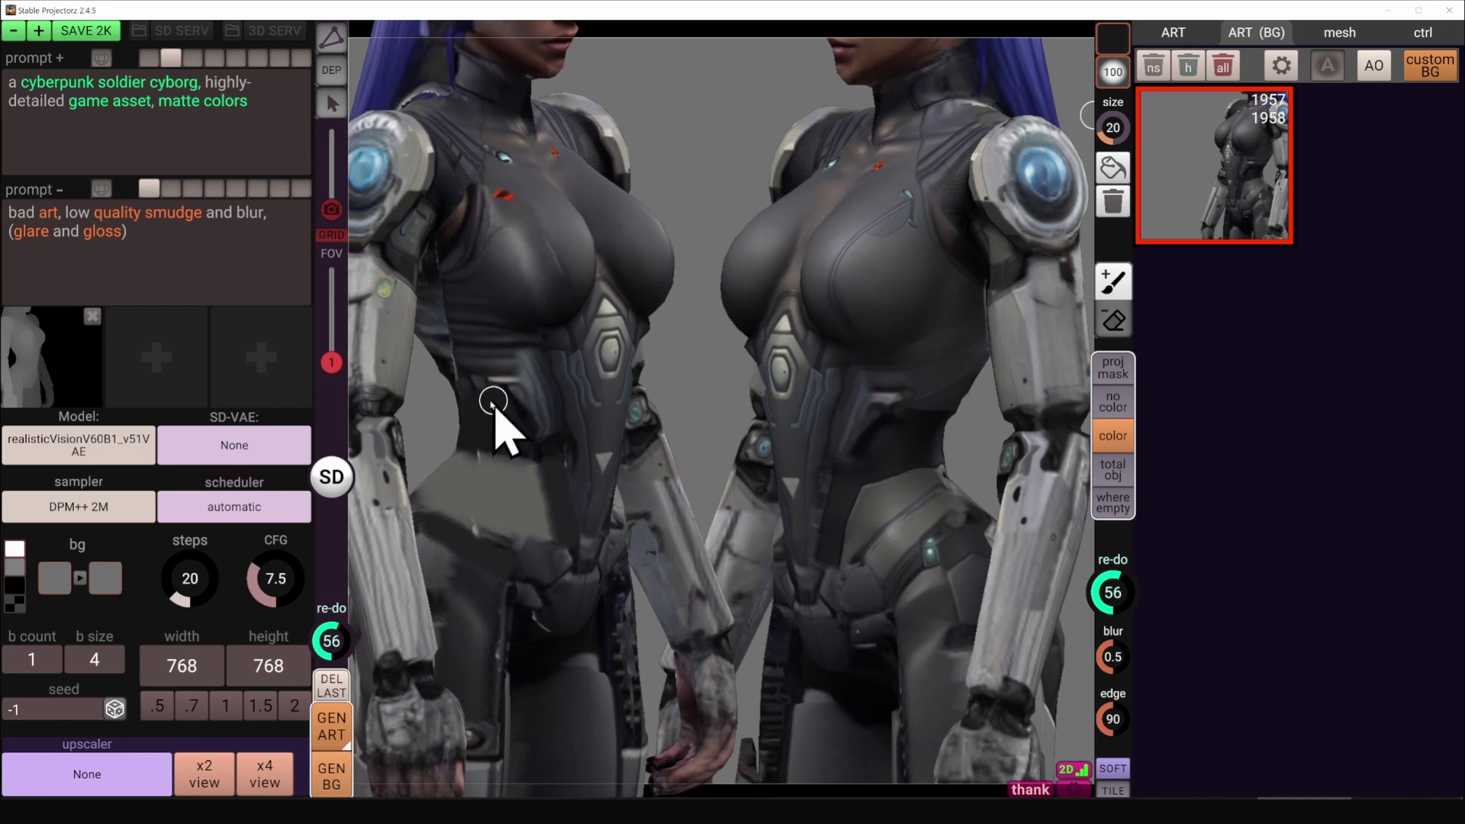
- Paint sampled dark suit colour over the chest and side at brush strength 20 to cover the seam
{"action": "left_click", "coordinate": [545, 211], "text": "alt"}
{"action": "key", "text": "2"}
{"action": "key", "text": "bracketright"}
{"action": "key", "text": "bracketright"}
{"action": "key", "text": "bracketright"}
{"action": "mouse_move", "coordinate": [513, 302]}
{"action": "left_mouse_down"}
{"action": "mouse_move", "coordinate": [559, 229]}
{"action": "mouse_move", "coordinate": [490, 288]}
{"action": "mouse_move", "coordinate": [546, 322]}
{"action": "left_mouse_up"}
{"action": "key", "text": "bracketleft"}
{"action": "key", "text": "bracketleft"}
{"action": "key", "text": "bracketleft"}
{"action": "key", "text": "bracketleft"}
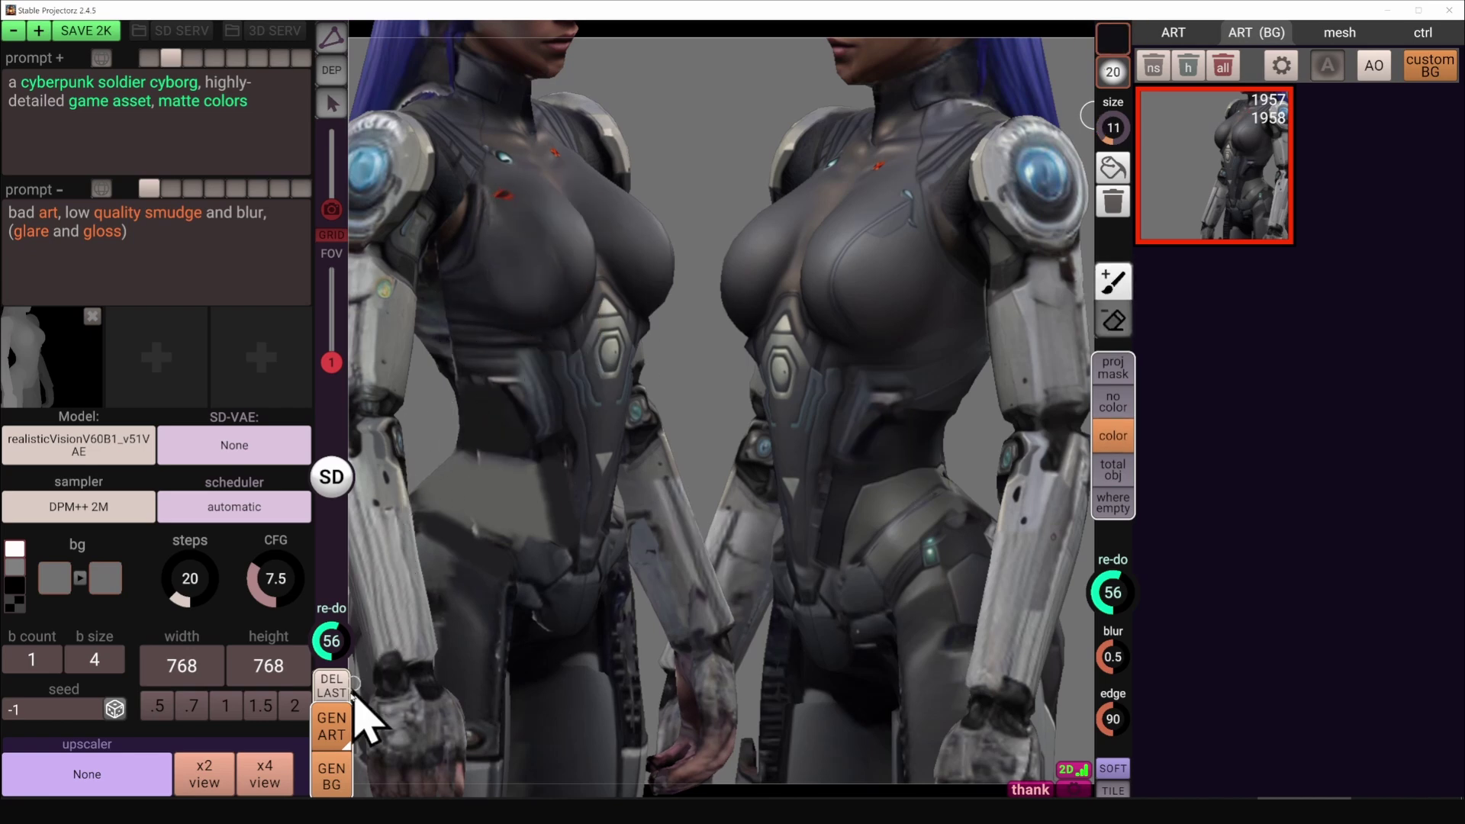
- Generate new art beside the reference background and select the third of the four variants
{"action": "left_click", "coordinate": [337, 740]}
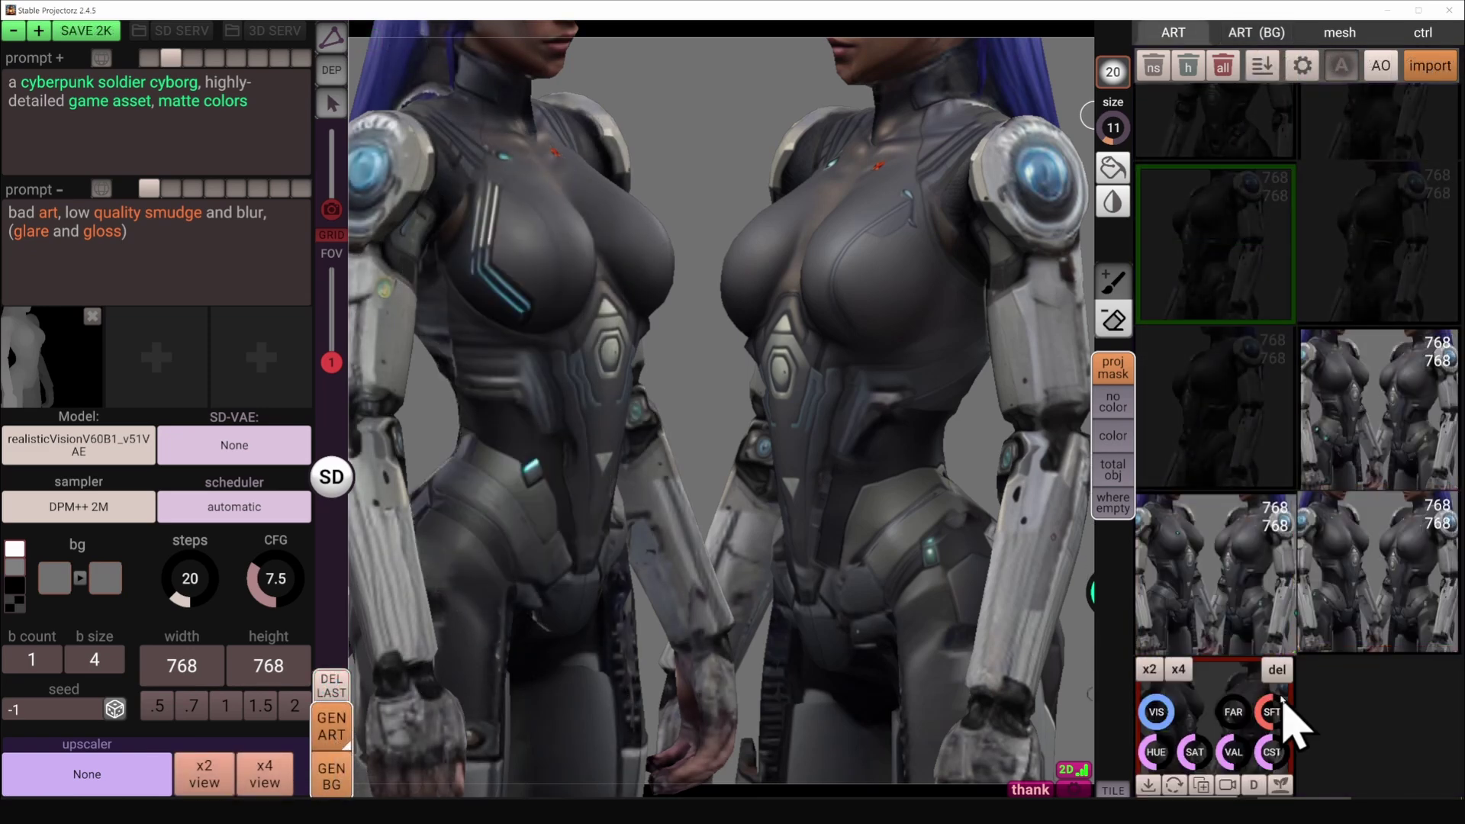
{"action": "left_click", "coordinate": [1243, 585]}
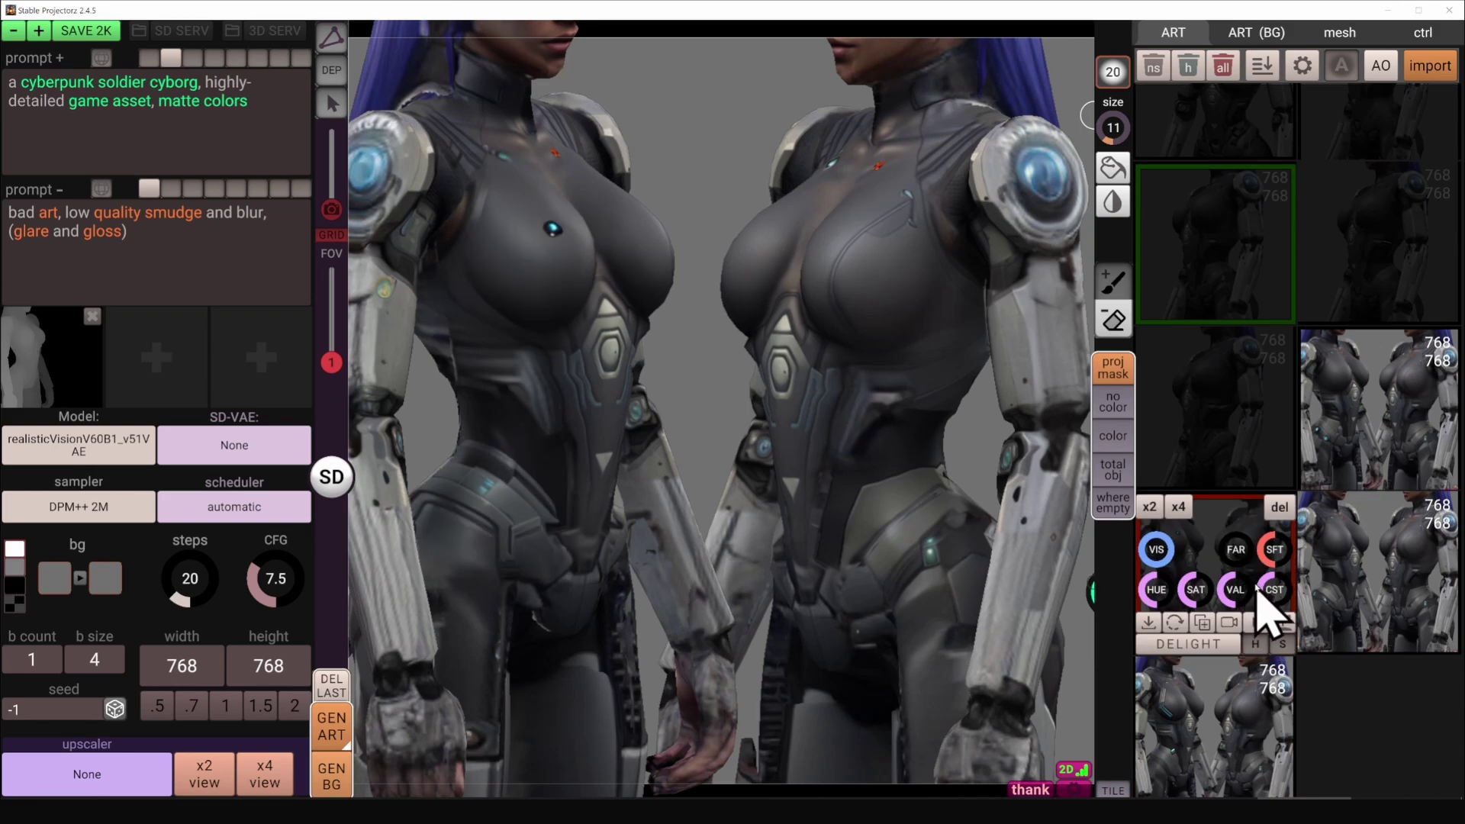
{"action": "left_click", "coordinate": [1370, 587]}
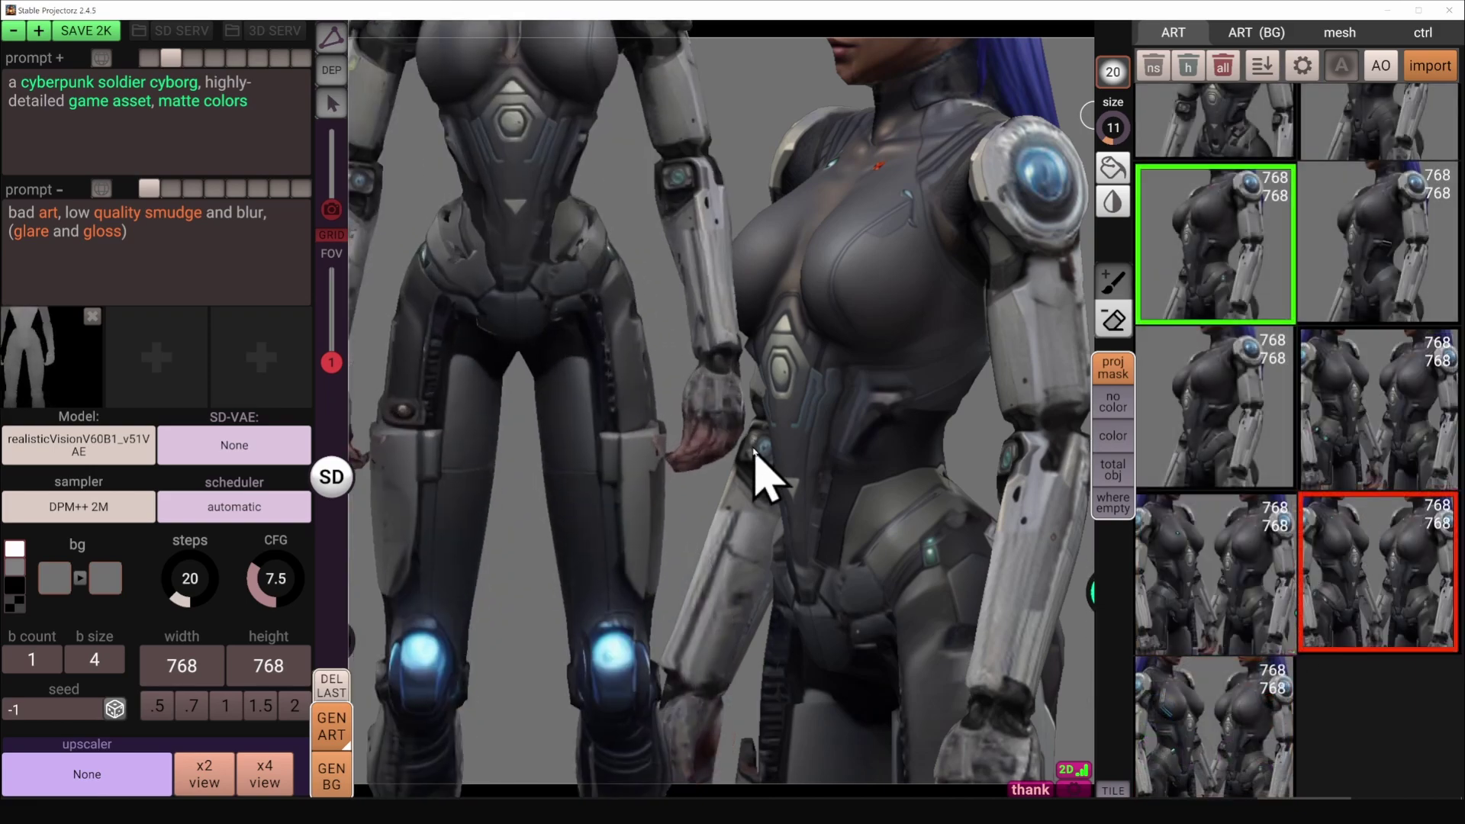
- Delete the custom background image captured from the view
{"action": "left_click_drag", "start_coordinate": [732, 430], "coordinate": [751, 435], "text": "alt"}
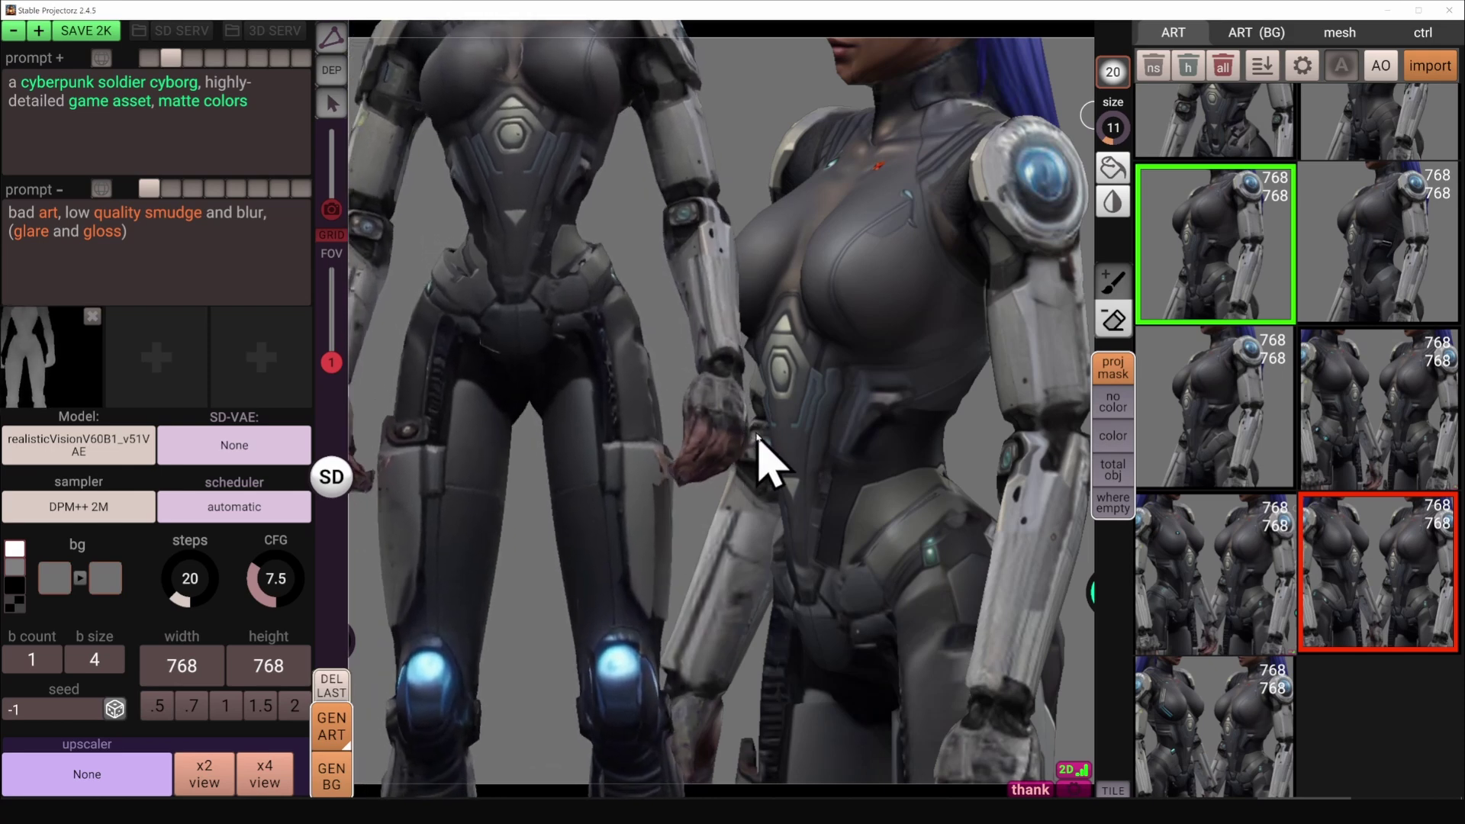
{"action": "left_click", "coordinate": [1230, 42]}
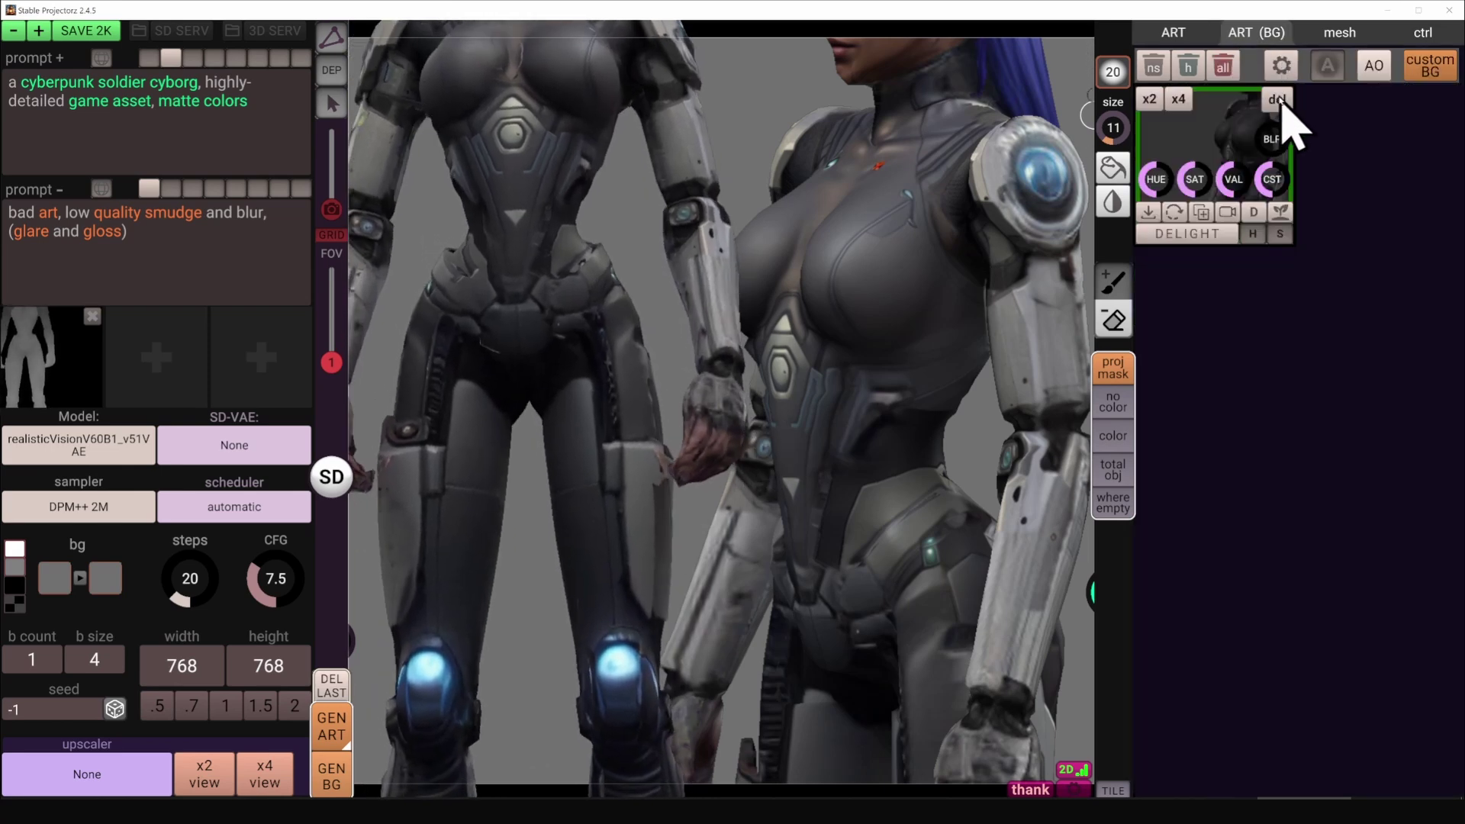
{"action": "left_click", "coordinate": [1278, 100]}
- Mask both hands and forearms for regeneration with the no-color brush at size 48
{"action": "middle_click_drag", "start_coordinate": [633, 328], "coordinate": [710, 383]}
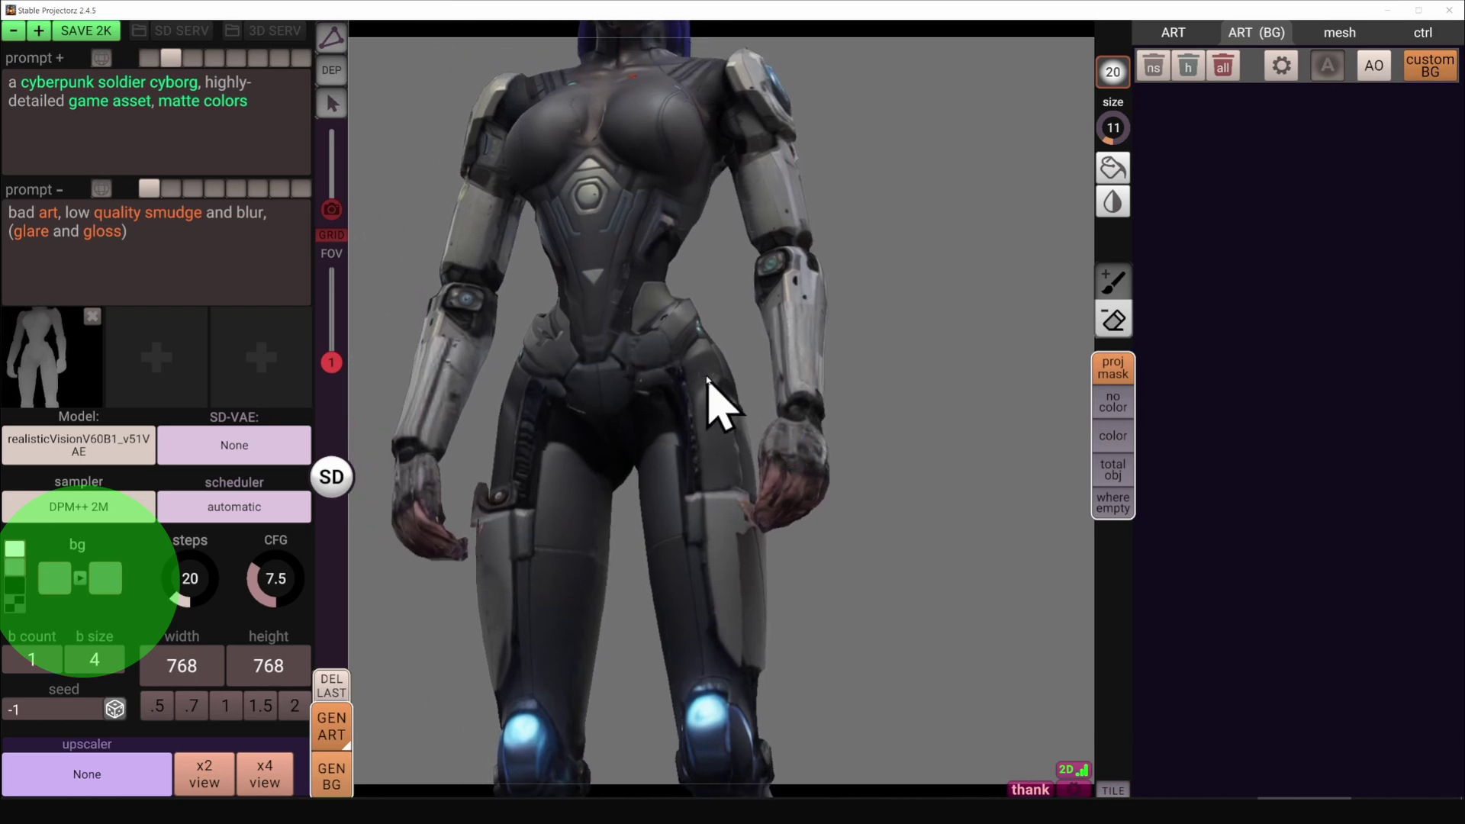
{"action": "left_click_drag", "start_coordinate": [710, 383], "coordinate": [781, 389], "text": "alt"}
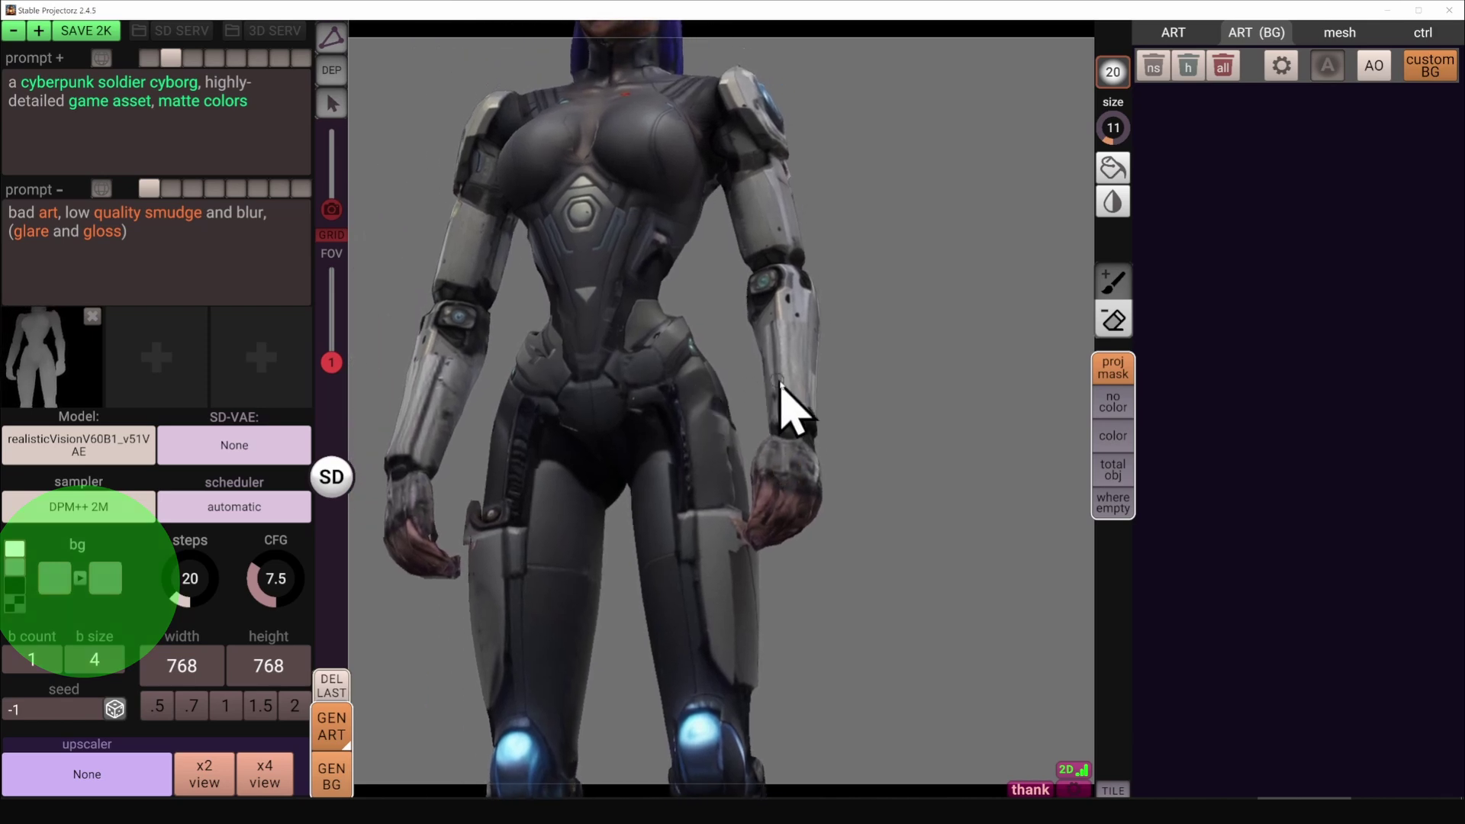
{"action": "left_click", "coordinate": [1114, 403]}
{"action": "key", "text": "bracketright"}
{"action": "left_click_drag", "start_coordinate": [897, 476], "coordinate": [784, 510], "text": "alt"}
{"action": "left_click_drag", "start_coordinate": [385, 502], "coordinate": [395, 589]}
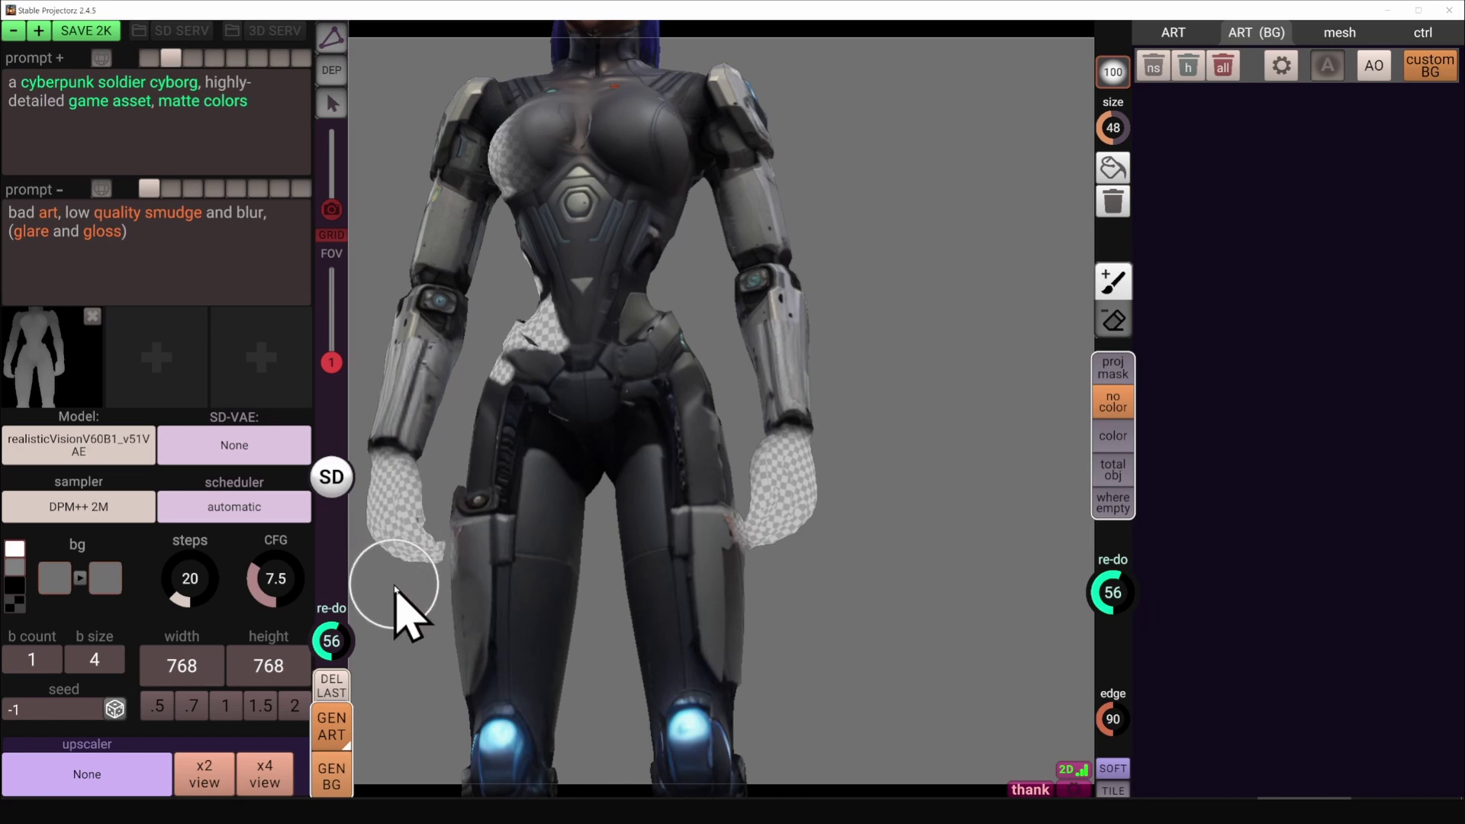
{"action": "left_click_drag", "start_coordinate": [397, 465], "coordinate": [395, 336]}
{"action": "left_click_drag", "start_coordinate": [787, 488], "coordinate": [775, 327]}
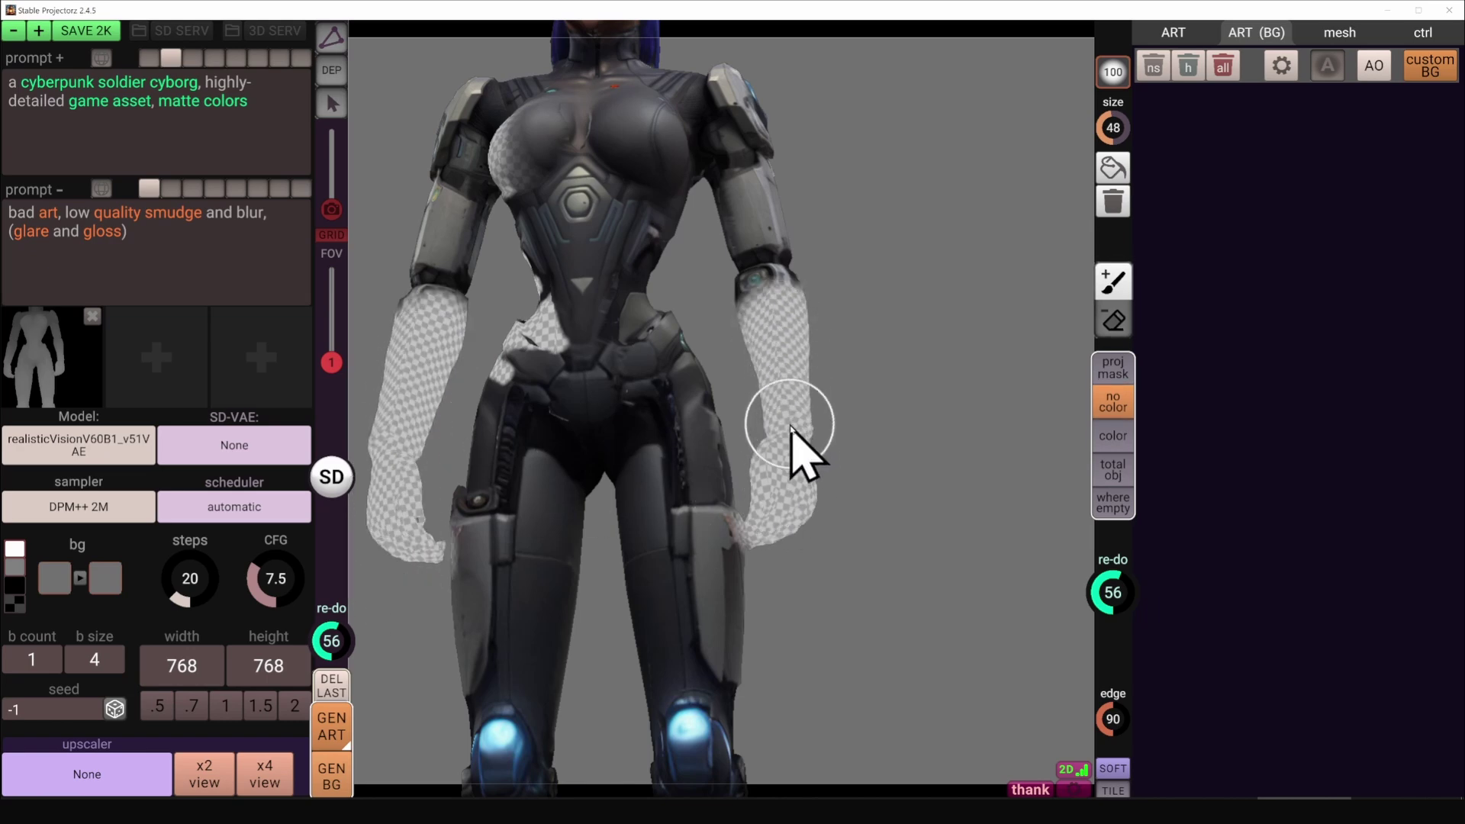
- Mask the front of the model's left thigh down to the knee with brush size 33, and generate new art
{"action": "right_click_drag", "start_coordinate": [778, 421], "coordinate": [754, 452]}
{"action": "key", "text": "bracketleft"}
{"action": "mouse_move", "coordinate": [728, 531]}
{"action": "left_mouse_down"}
{"action": "mouse_move", "coordinate": [729, 730]}
{"action": "mouse_move", "coordinate": [710, 426]}
{"action": "left_mouse_up"}
{"action": "left_click_drag", "start_coordinate": [707, 429], "coordinate": [704, 456], "text": "alt"}
{"action": "right_click_drag", "start_coordinate": [703, 457], "coordinate": [693, 474]}
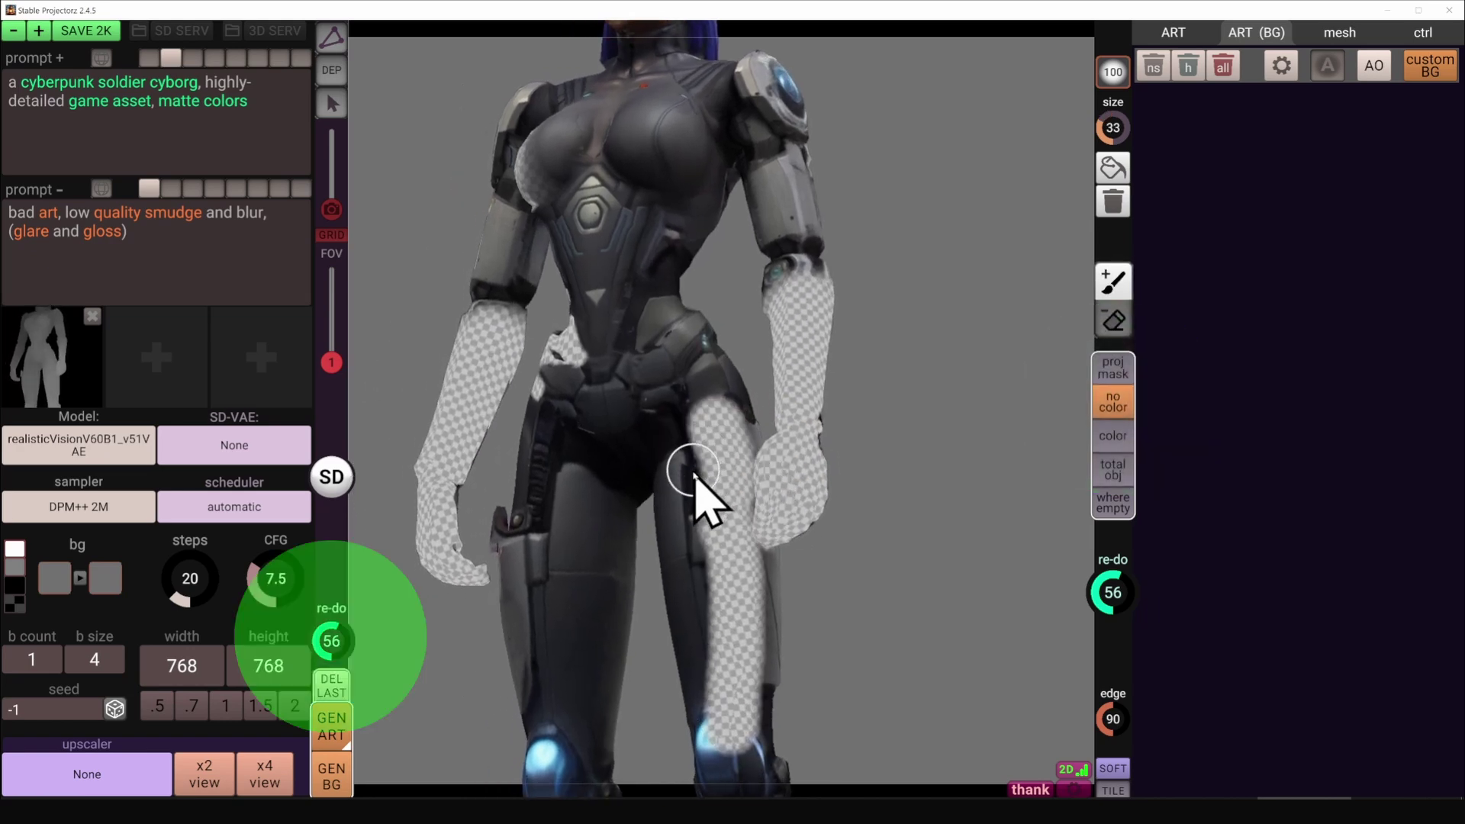
{"action": "left_click", "coordinate": [334, 734]}
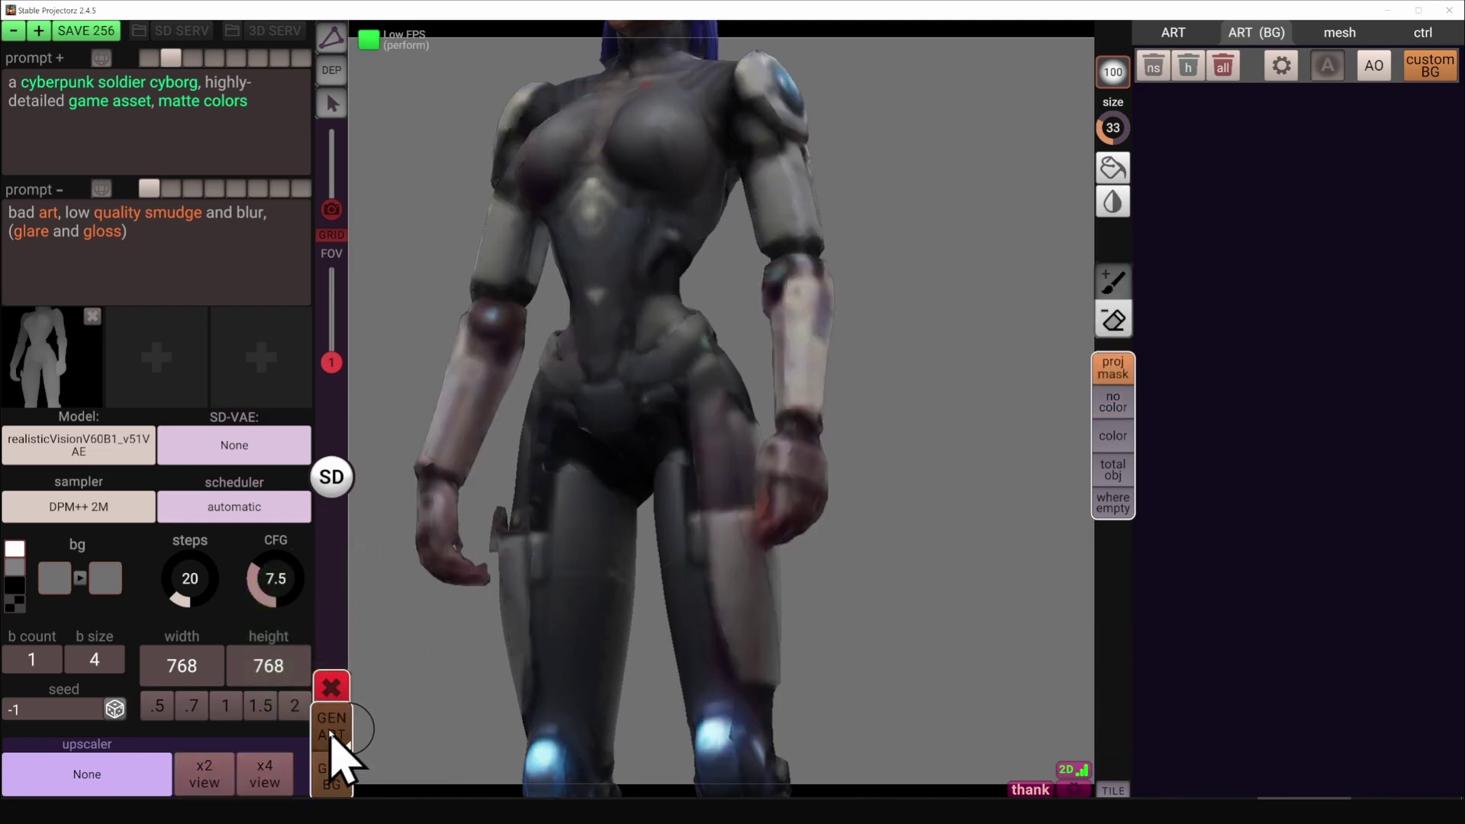
- Compare the newly generated art variants for the arms and thigh on the model, and select the first of the four
{"action": "left_click", "coordinate": [1165, 40]}
{"action": "scroll", "coordinate": [1329, 616], "scroll_direction": "down", "scroll_amount": 4}
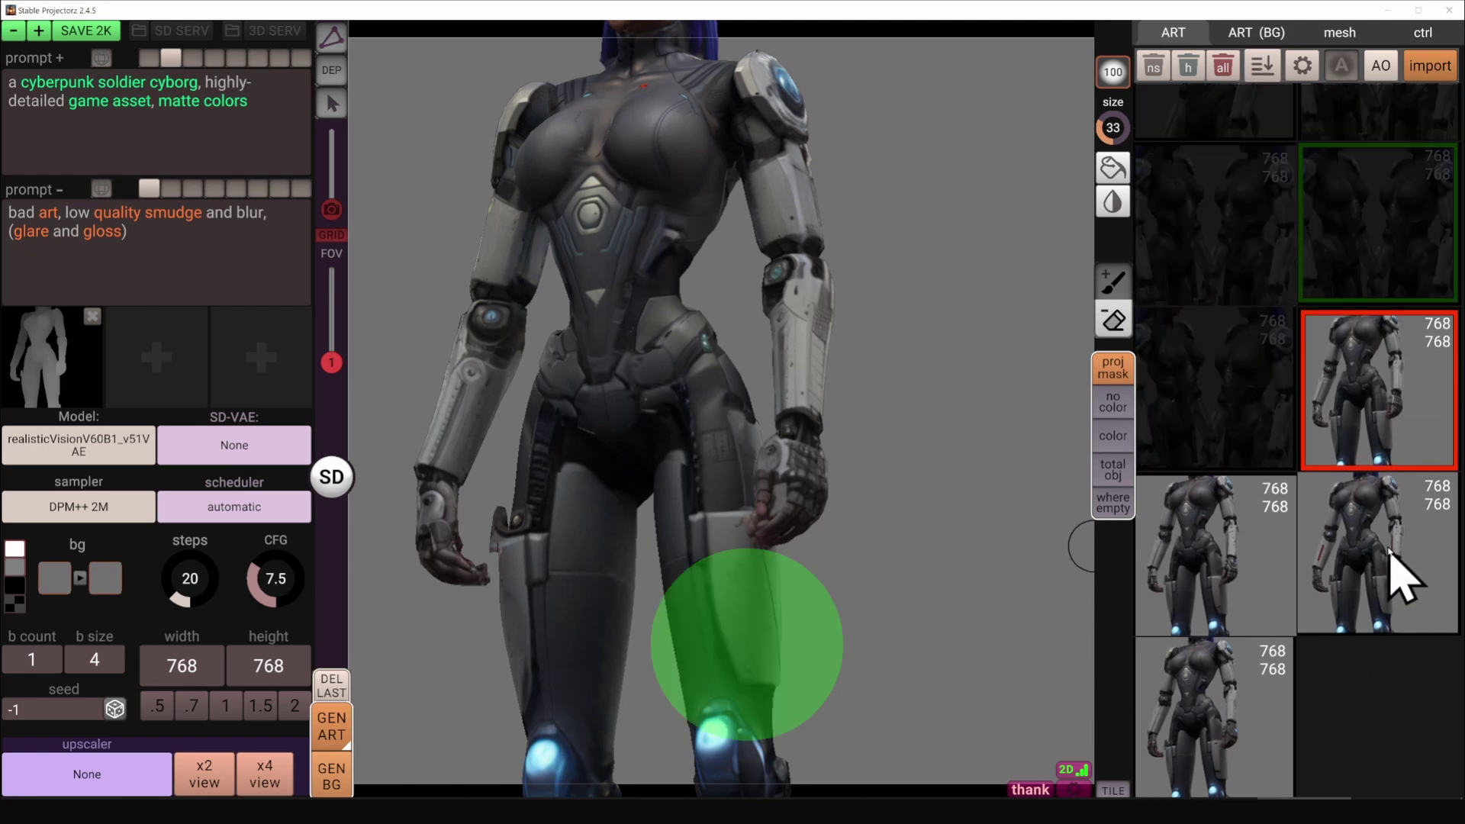
{"action": "mouse_move", "coordinate": [1202, 786]}
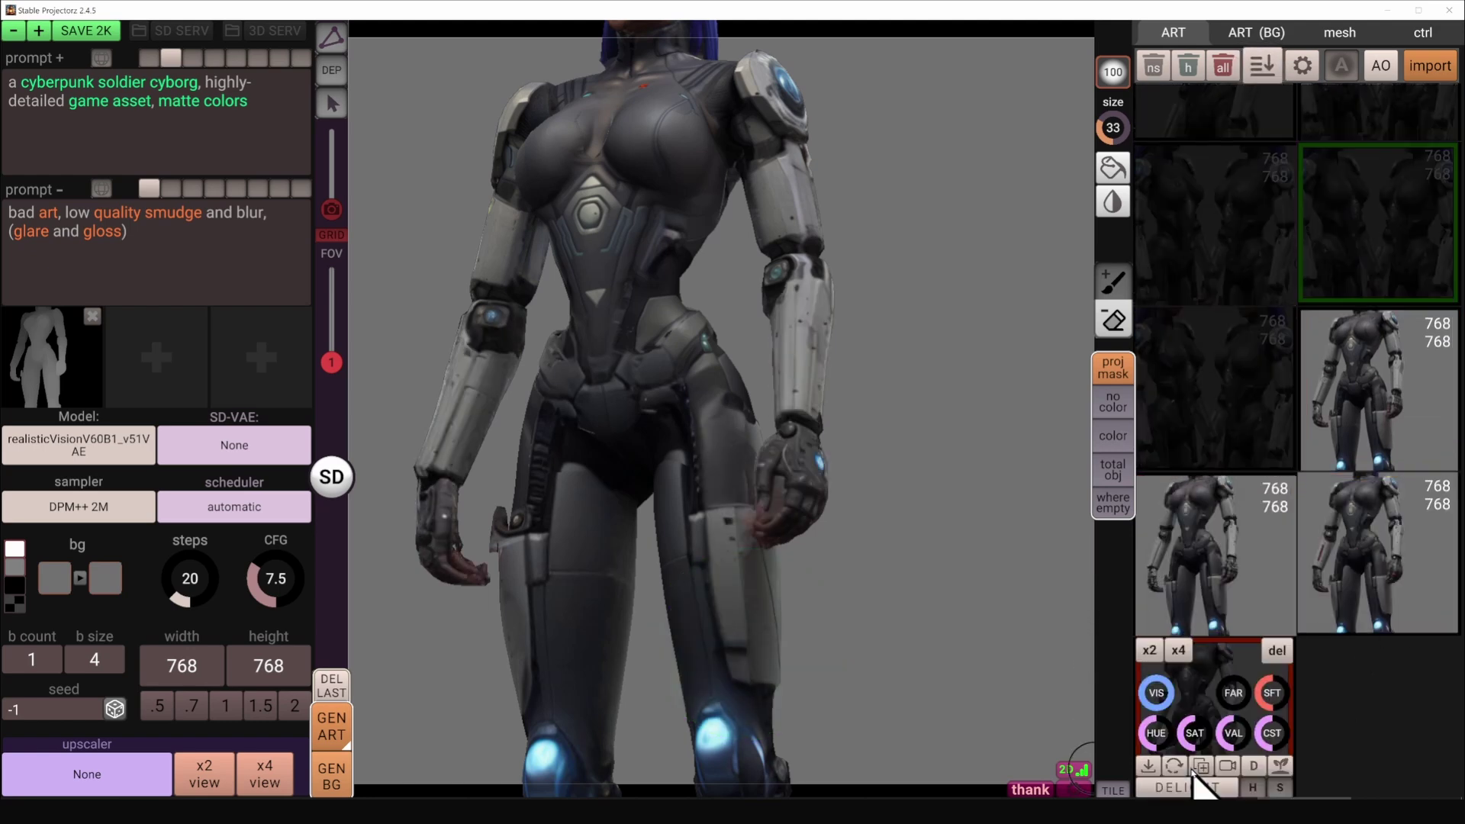
{"action": "left_click", "coordinate": [1354, 551]}
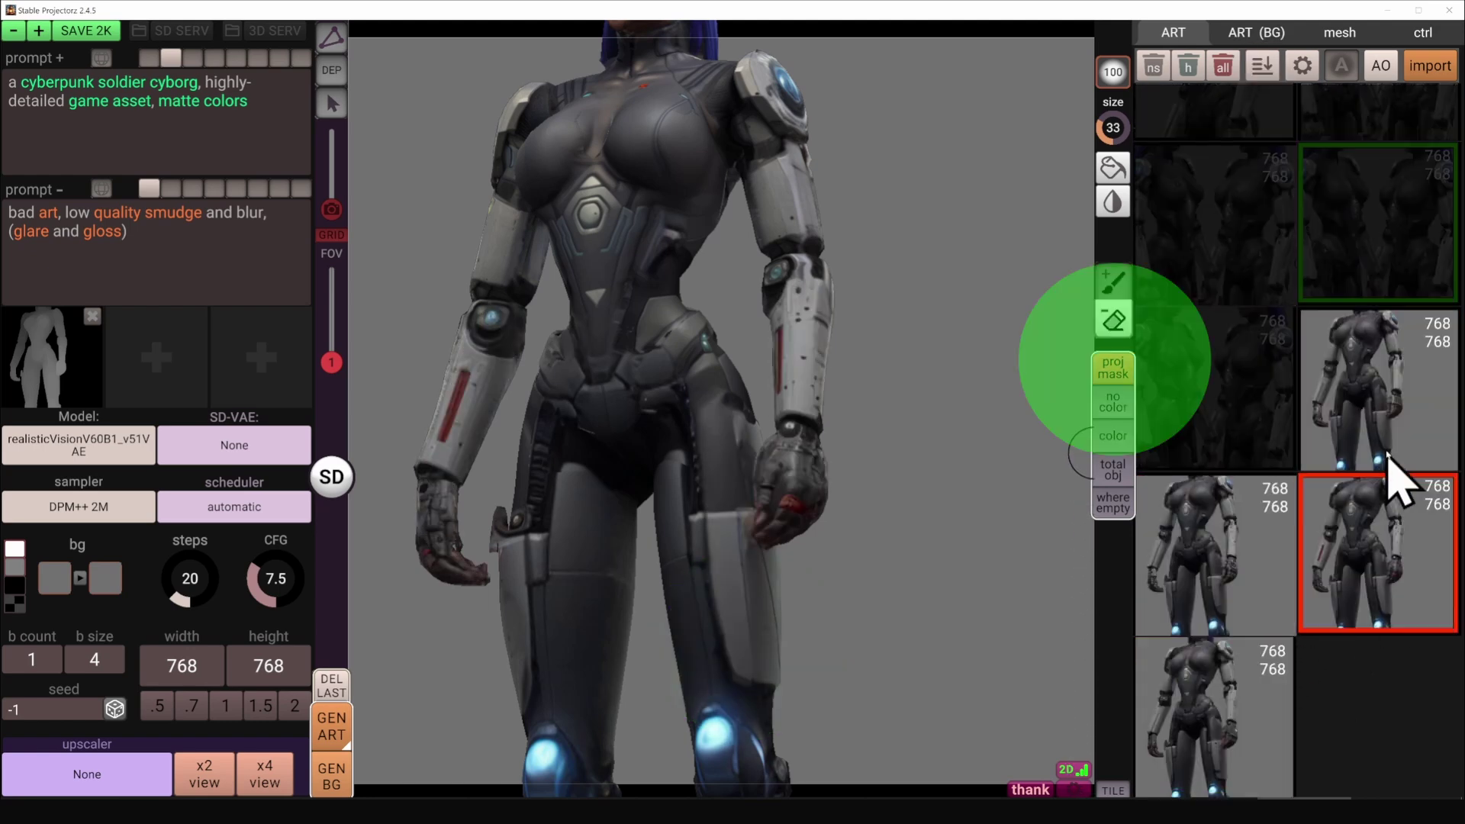
{"action": "left_click", "coordinate": [1404, 397]}
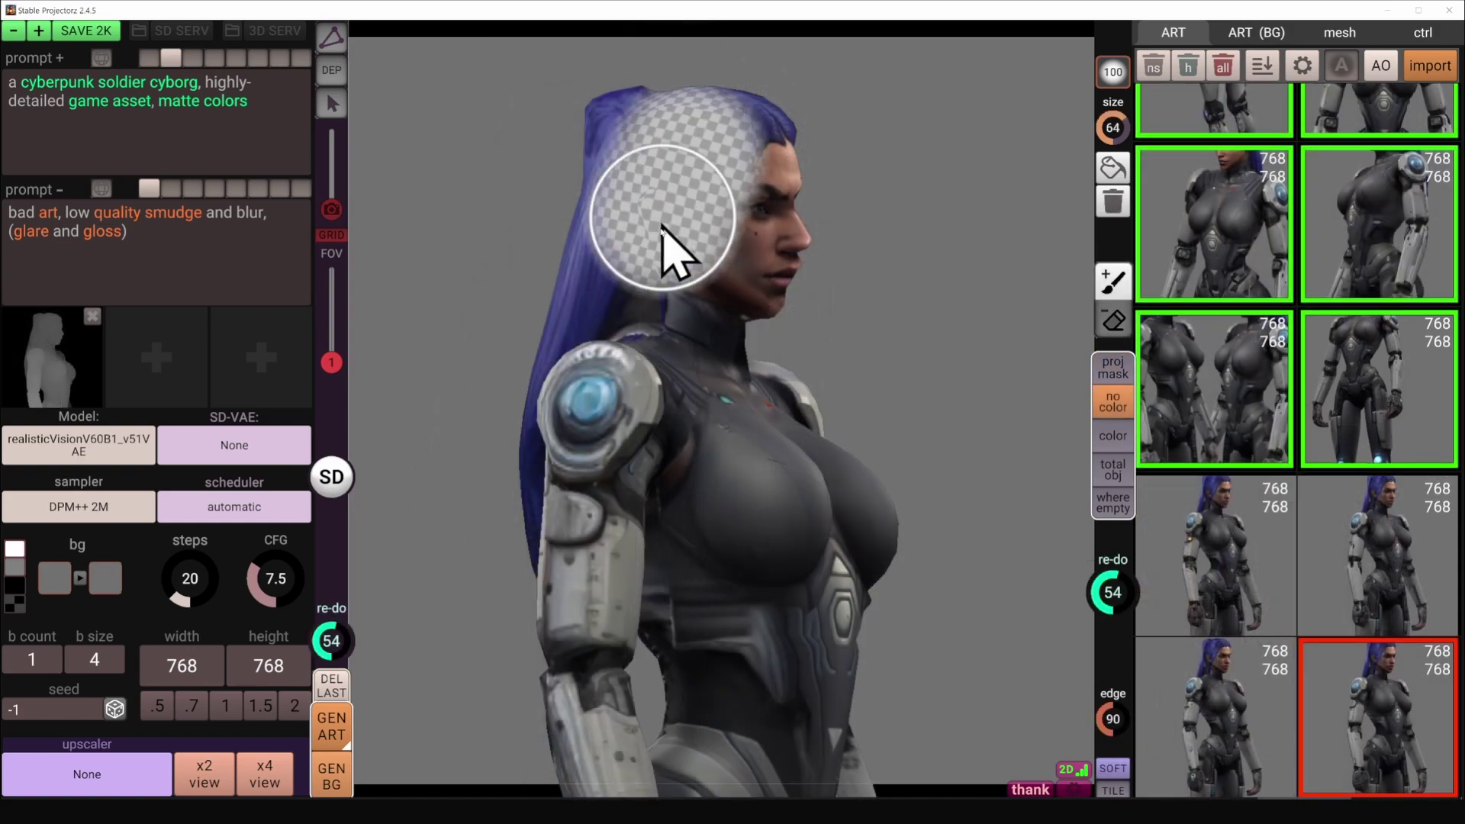
- Mask the right side of the model's head and its right flank for regeneration with the no-color brush
{"action": "left_click_drag", "start_coordinate": [661, 229], "coordinate": [668, 278]}
{"action": "key", "text": "bracketleft"}
{"action": "key", "text": "bracketright"}
{"action": "left_click_drag", "start_coordinate": [687, 513], "coordinate": [686, 741]}
- Mask the left side of the model's head with brush size 66, and its left waist with a smaller no-color brush
{"action": "left_click_drag", "start_coordinate": [680, 456], "coordinate": [544, 461], "text": "alt"}
{"action": "key", "text": "bracketright"}
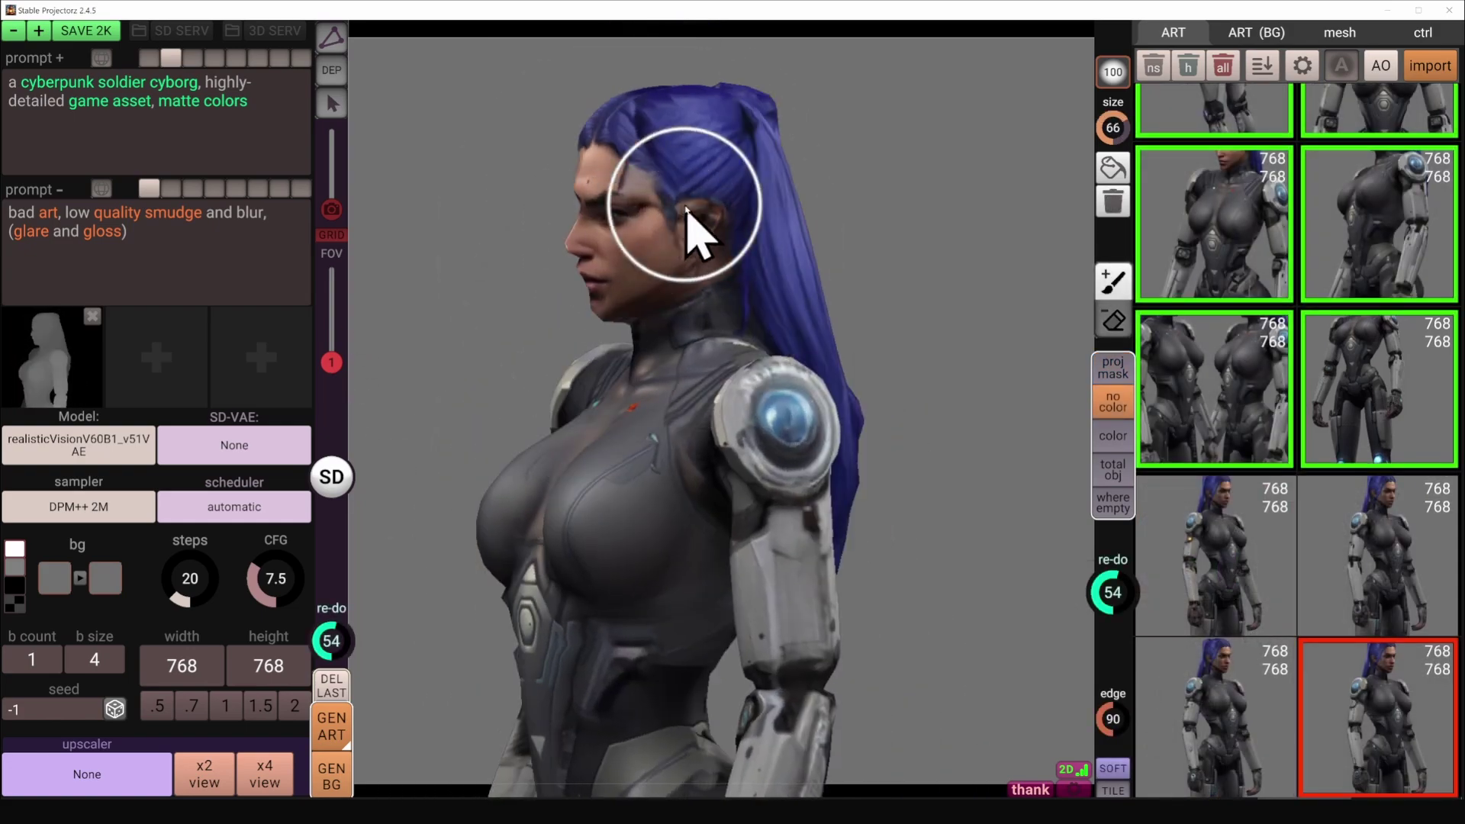
{"action": "left_click_drag", "start_coordinate": [685, 177], "coordinate": [699, 266]}
{"action": "middle_click_drag", "start_coordinate": [698, 266], "coordinate": [707, 195]}
{"action": "left_click_drag", "start_coordinate": [706, 195], "coordinate": [730, 191], "text": "alt"}
{"action": "key", "text": "bracketleft"}
{"action": "left_click_drag", "start_coordinate": [723, 309], "coordinate": [648, 496]}
- Mask a spot on the model's right hip with the no-color brush at size 48
{"action": "left_click_drag", "start_coordinate": [632, 533], "coordinate": [800, 520], "text": "alt"}
{"action": "key", "text": "bracketleft"}
{"action": "left_click_drag", "start_coordinate": [777, 529], "coordinate": [756, 561]}
- Add a second camera view and frame the model's left side beside the first view of its right side
{"action": "scroll", "coordinate": [687, 488], "scroll_direction": "down", "scroll_amount": 2}
{"action": "middle_click_drag", "start_coordinate": [657, 438], "coordinate": [501, 474]}
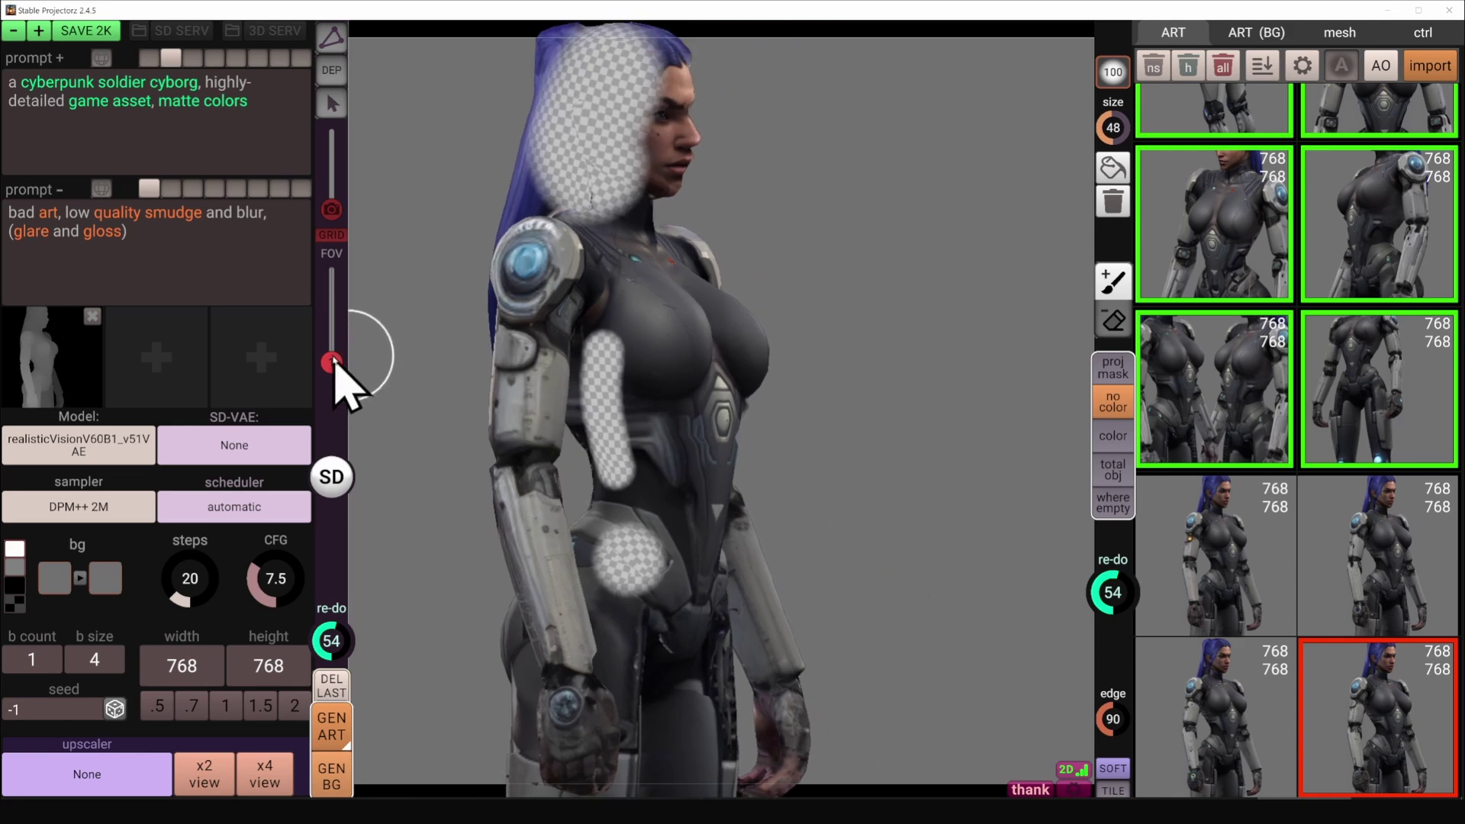
{"action": "left_click_drag", "start_coordinate": [334, 212], "coordinate": [335, 199]}
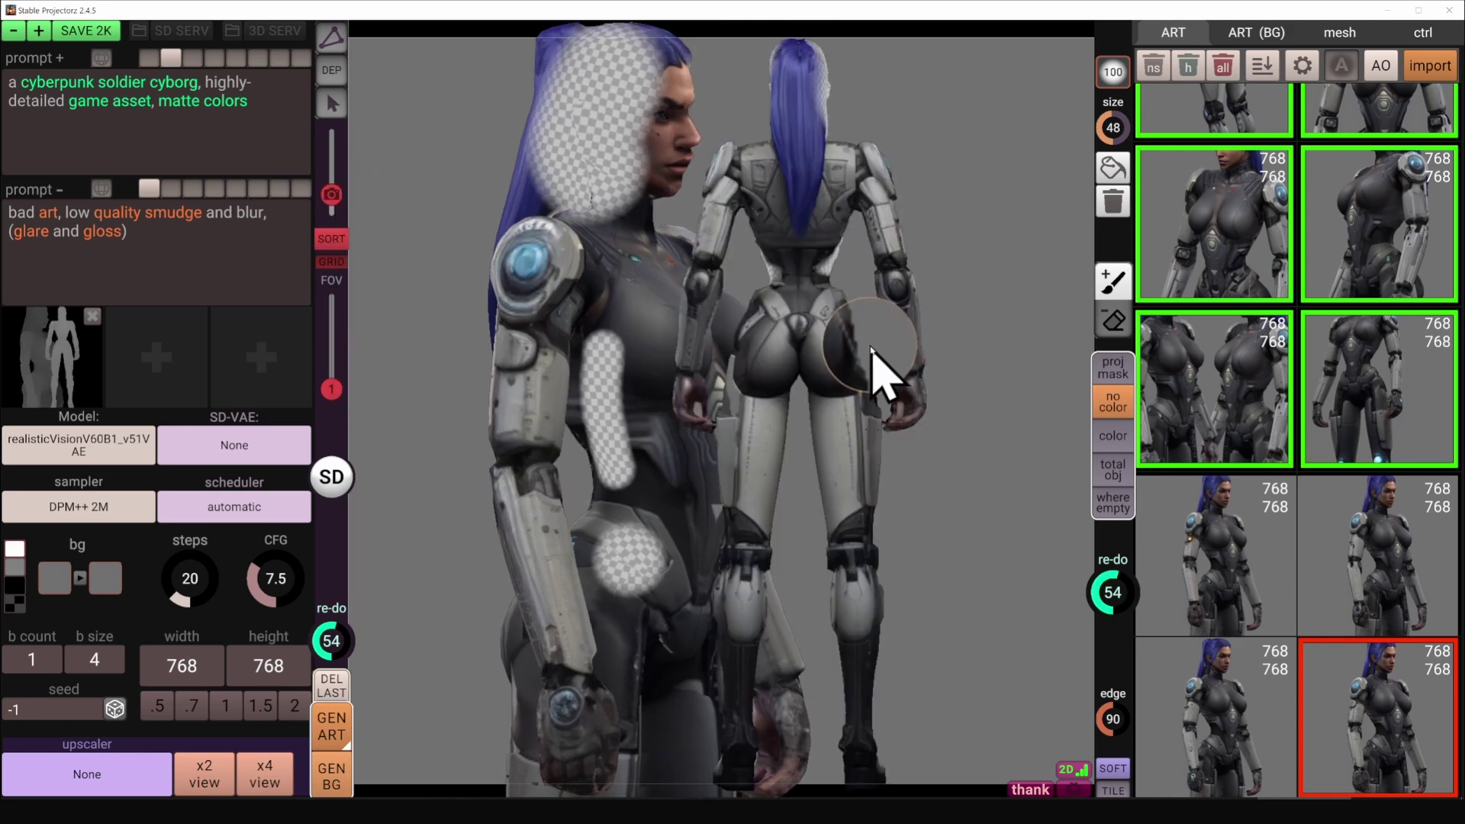
{"action": "left_click_drag", "start_coordinate": [873, 350], "coordinate": [1096, 336], "text": "alt"}
{"action": "scroll", "coordinate": [919, 419], "scroll_direction": "up", "scroll_amount": 5}
{"action": "middle_click_drag", "start_coordinate": [866, 342], "coordinate": [1034, 573]}
{"action": "middle_click_drag", "start_coordinate": [1003, 488], "coordinate": [981, 616]}
{"action": "scroll", "coordinate": [982, 615], "scroll_direction": "up", "scroll_amount": 1}
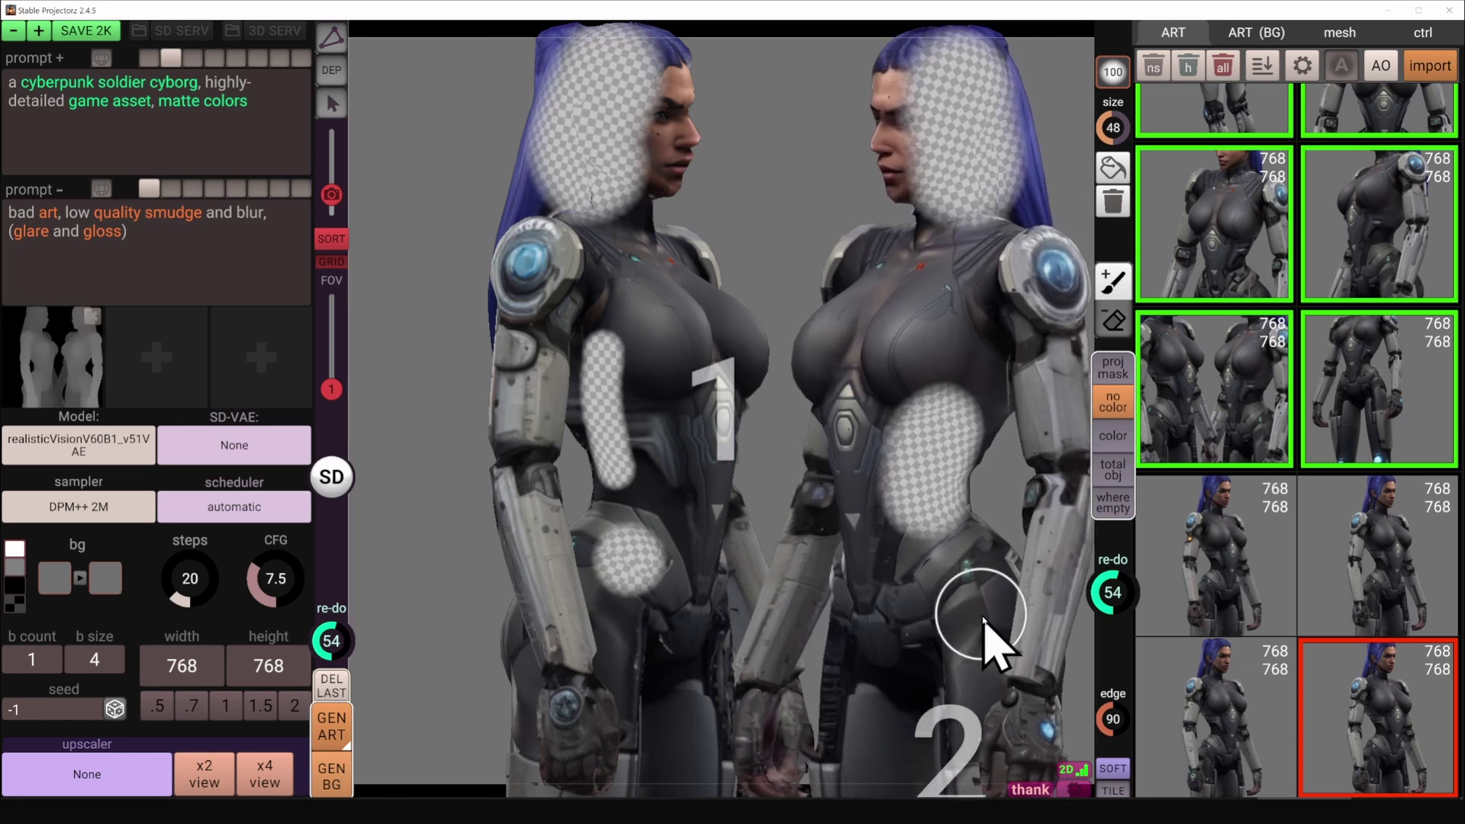
- Reframe both camera views closer on the head and torso, so the two figures face each other at similar size
{"action": "middle_click_drag", "start_coordinate": [720, 419], "coordinate": [651, 516]}
{"action": "scroll", "coordinate": [651, 516], "scroll_direction": "up", "scroll_amount": 1}
{"action": "right_click_drag", "start_coordinate": [650, 523], "coordinate": [644, 556]}
{"action": "left_click_drag", "start_coordinate": [996, 471], "coordinate": [989, 478]}
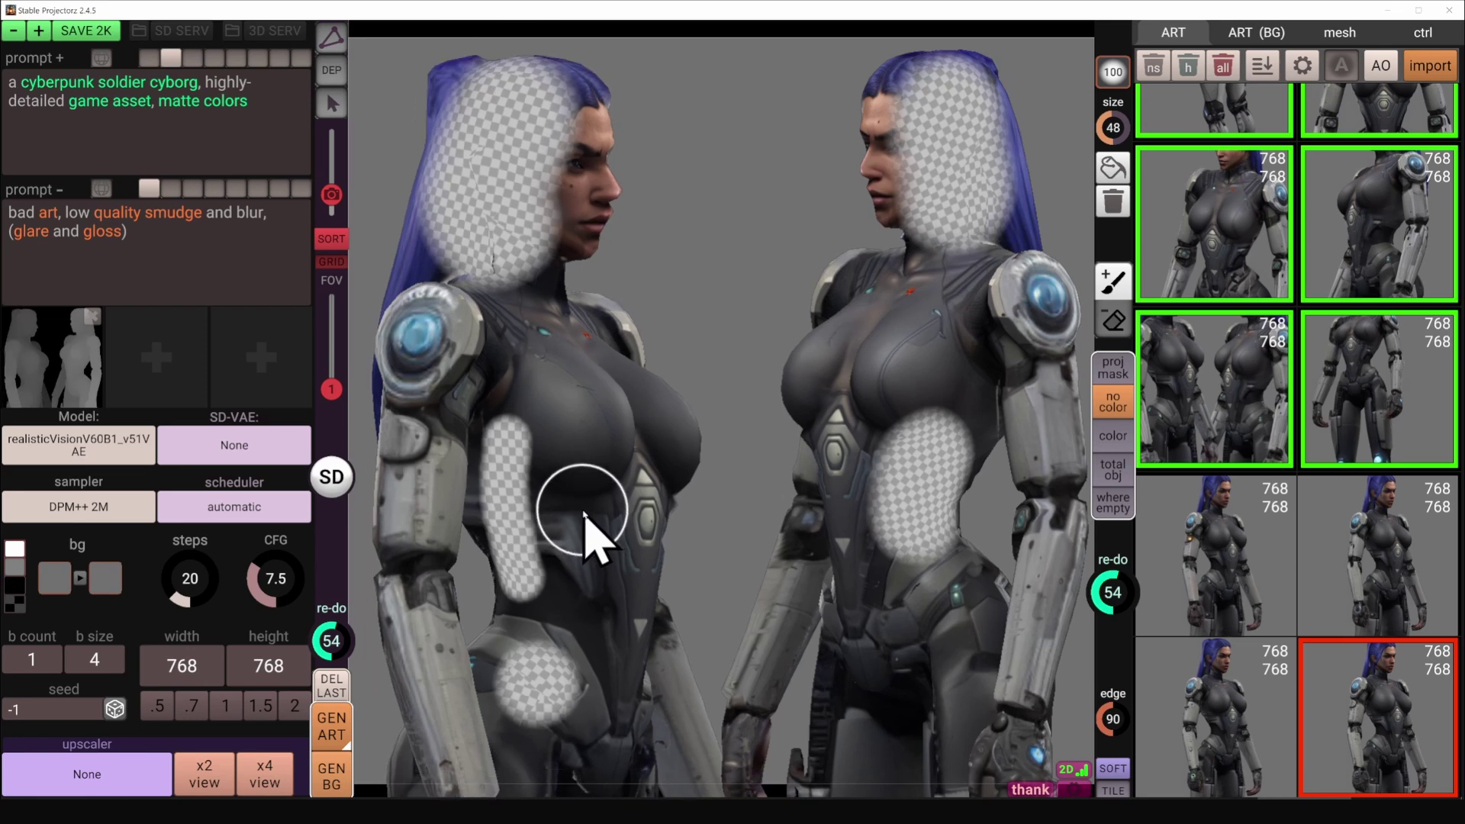
{"action": "right_click_drag", "start_coordinate": [584, 513], "coordinate": [577, 499]}
{"action": "right_click_drag", "start_coordinate": [1003, 479], "coordinate": [1000, 462]}
{"action": "scroll", "coordinate": [730, 513], "scroll_direction": "up", "scroll_amount": 1}
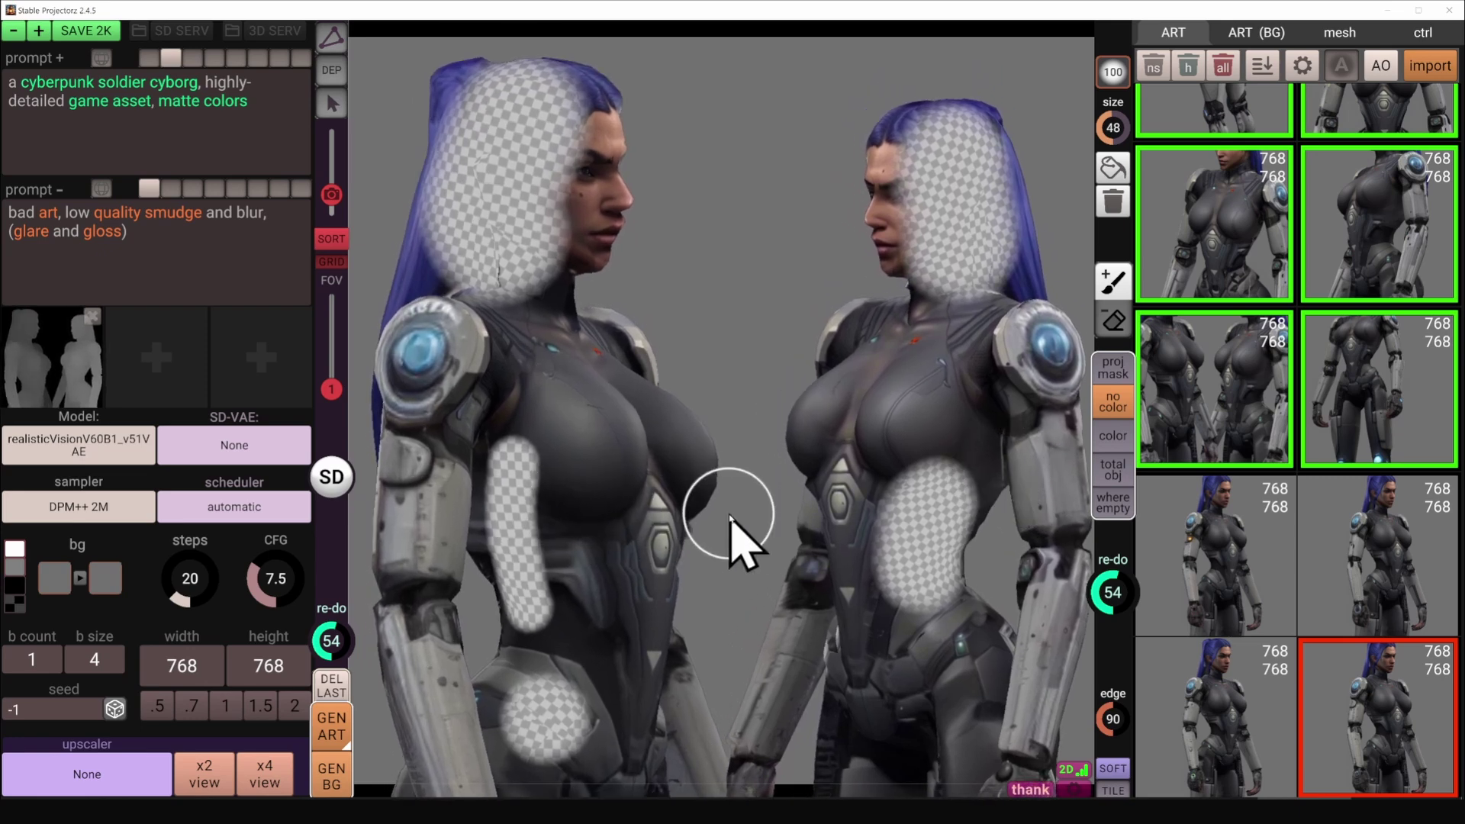
{"action": "scroll", "coordinate": [942, 509], "scroll_direction": "up", "scroll_amount": 1}
{"action": "left_click_drag", "start_coordinate": [945, 516], "coordinate": [937, 525]}
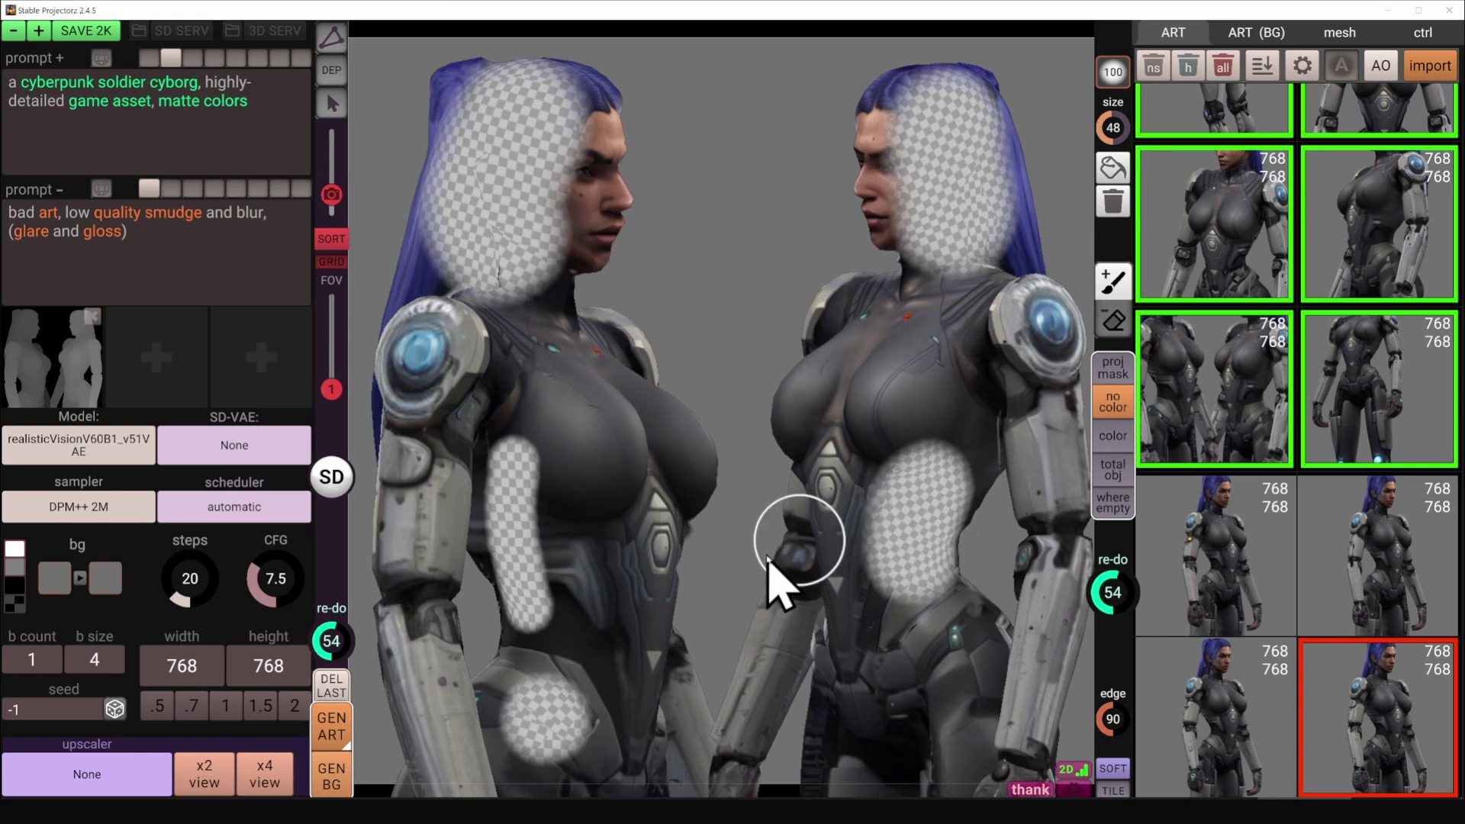
- Generate new art for the masked areas in both views, select the third of the four variants, and inspect the model's back
{"action": "left_click", "coordinate": [326, 731]}
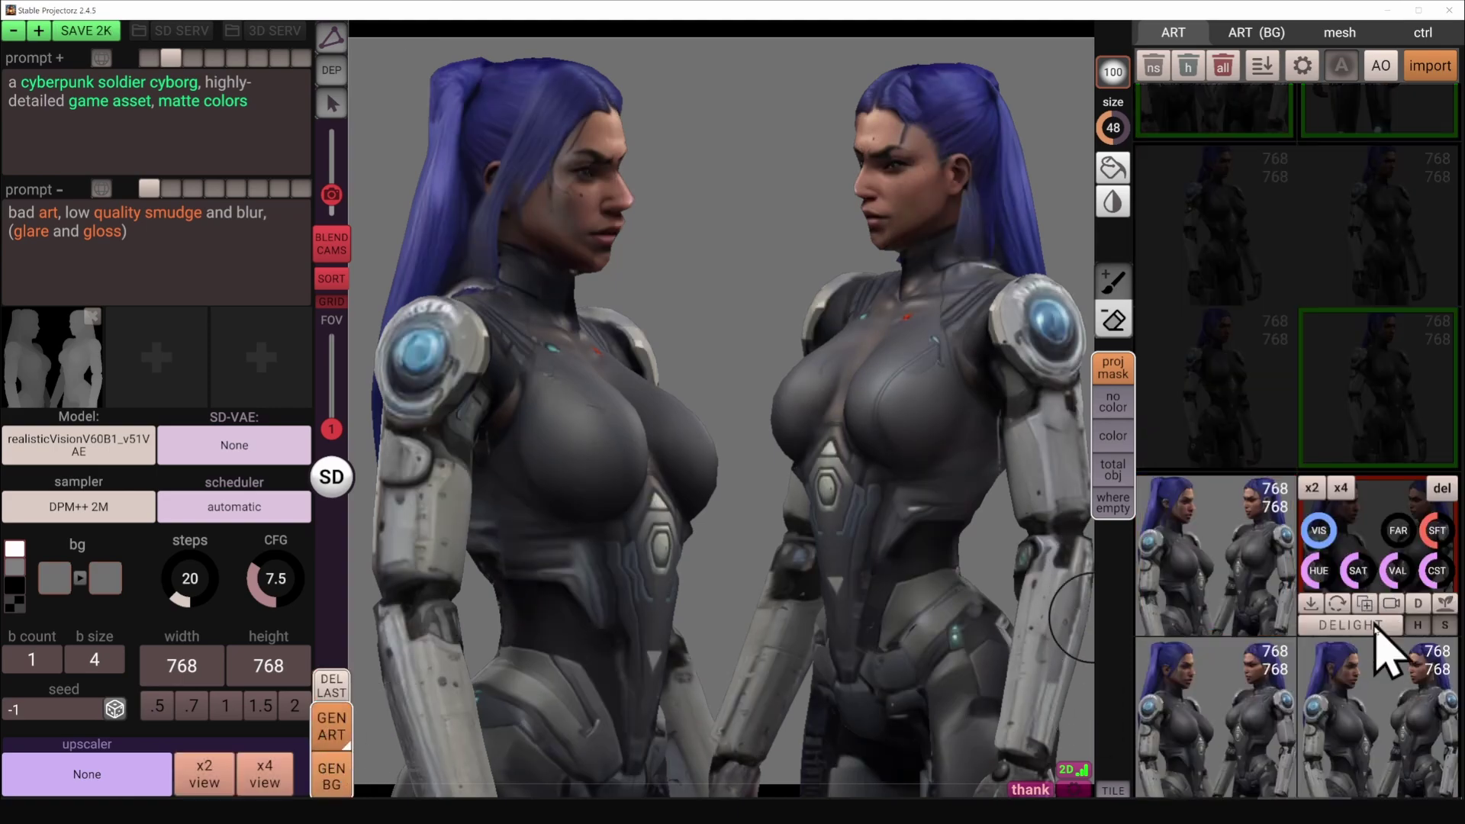
{"action": "left_click", "coordinate": [1288, 748]}
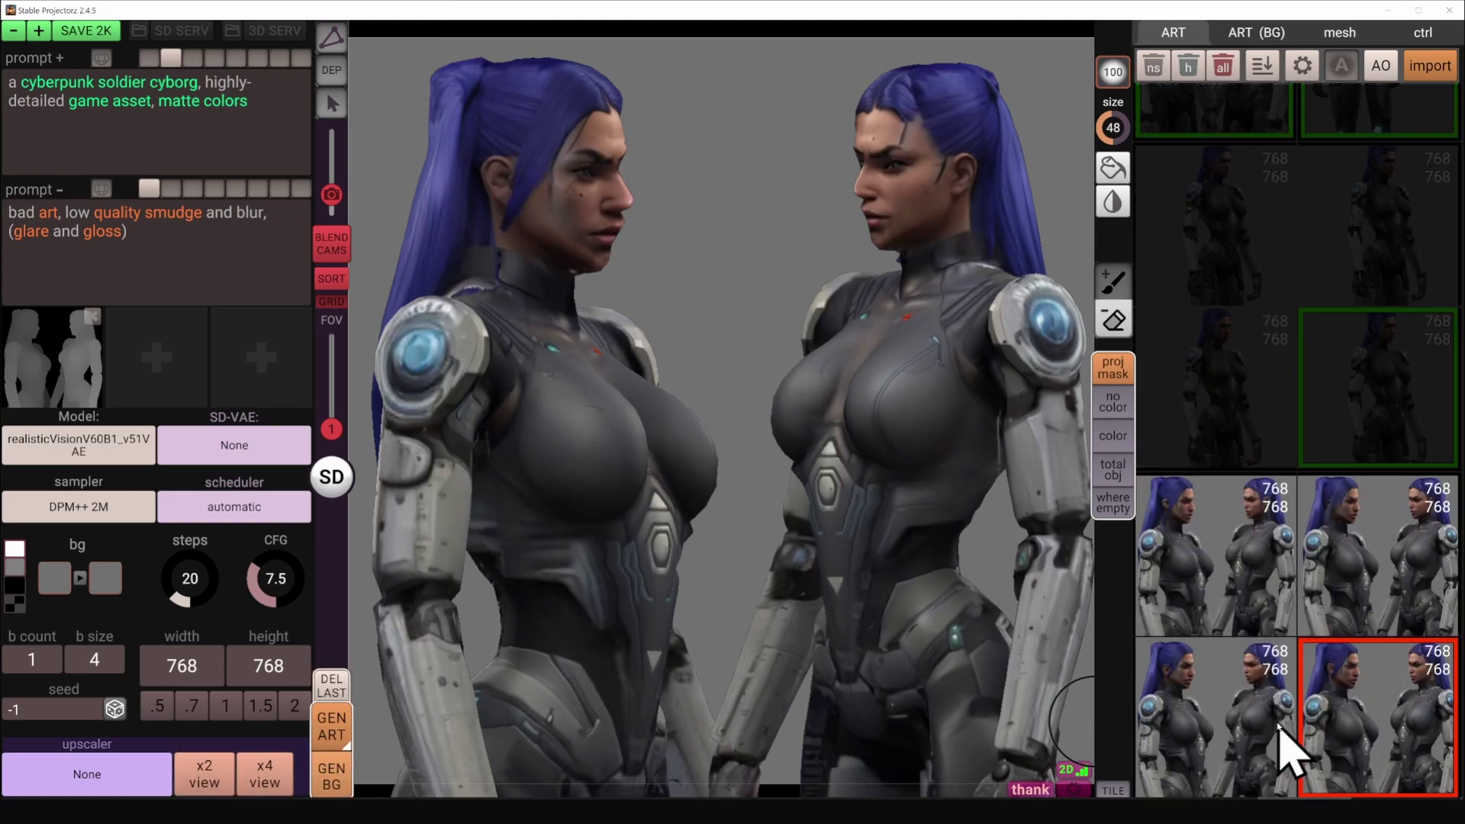
{"action": "right_click_drag", "start_coordinate": [663, 567], "coordinate": [608, 624], "text": "alt"}
{"action": "middle_click_drag", "start_coordinate": [608, 624], "coordinate": [641, 419]}
{"action": "left_click_drag", "start_coordinate": [641, 419], "coordinate": [571, 424], "text": "alt"}
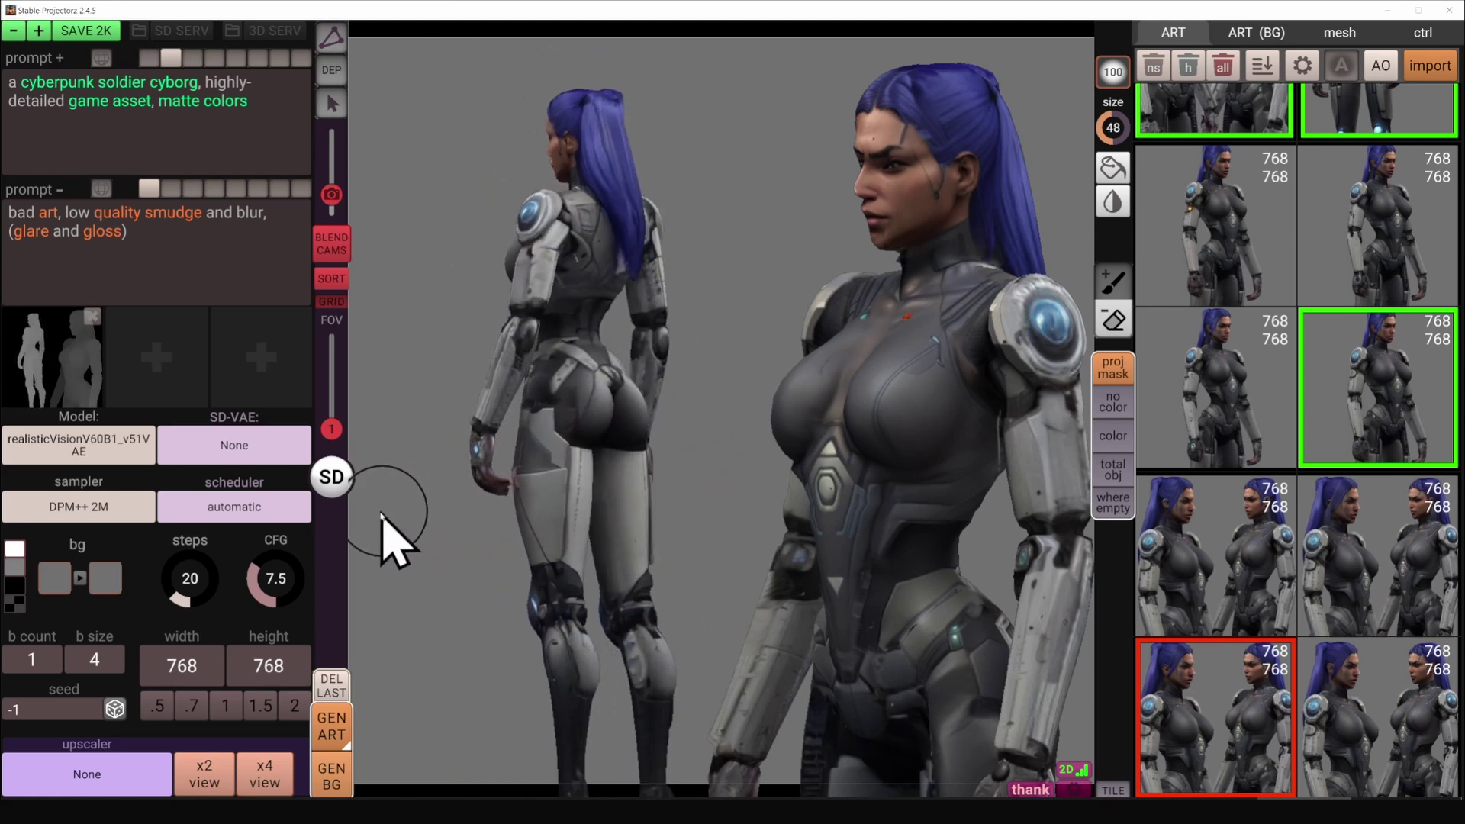